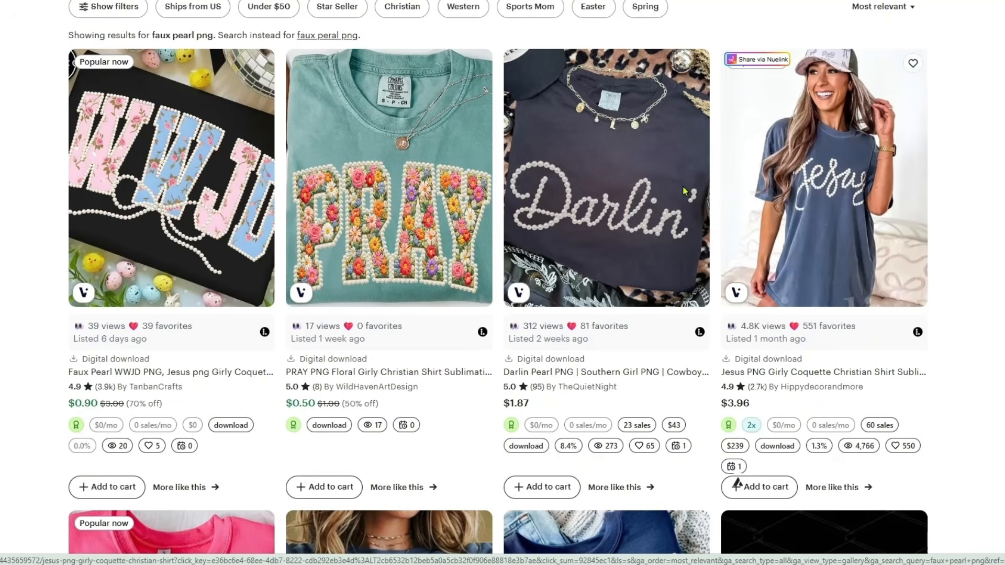
Browse the Etsy results for faux pearl PNG designs, examining pearl lettering styles and listing statistics.
scroll(627, 215, "down", 5)
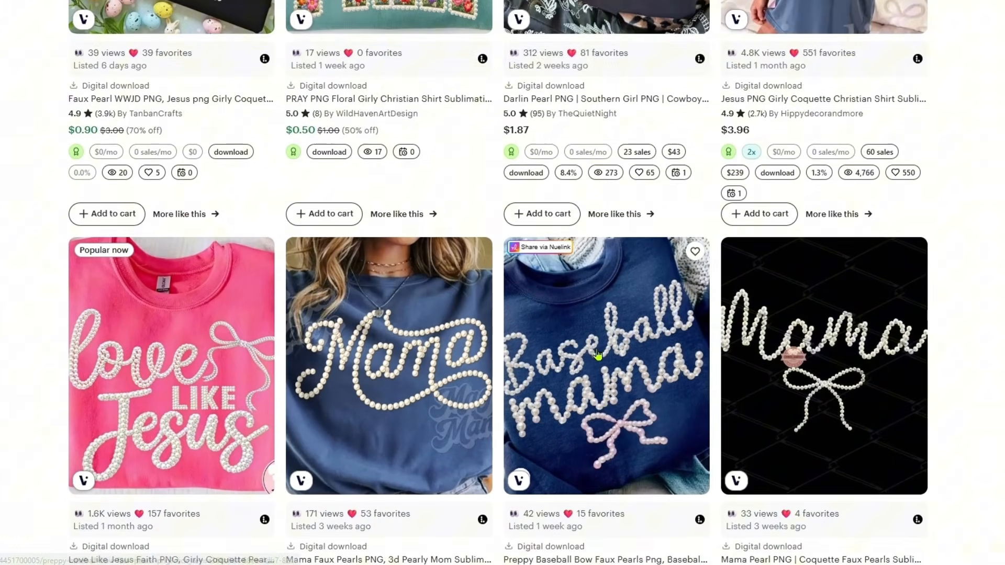
scroll(598, 355, "down", 1)
scroll(979, 257, "down", 3)
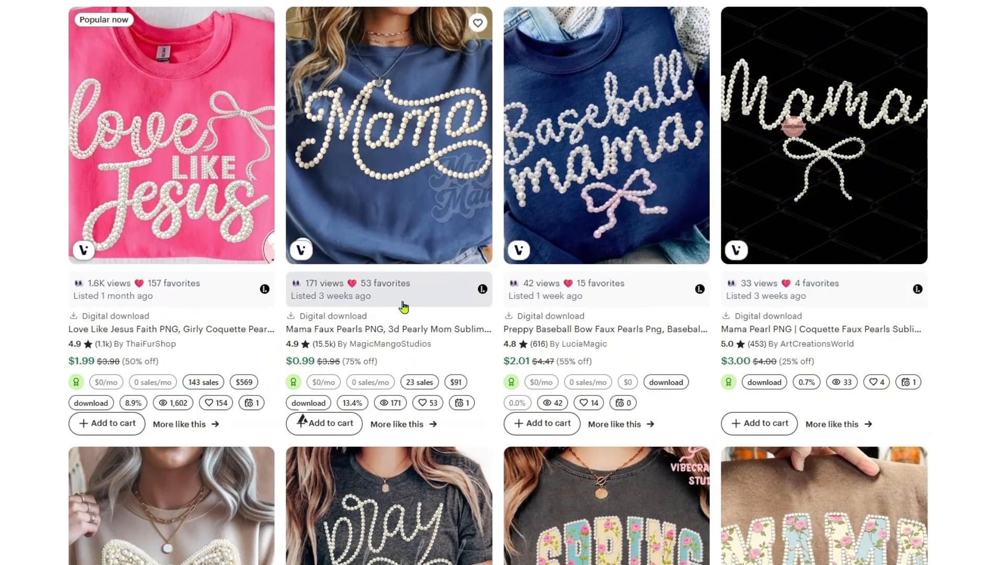
scroll(298, 359, "down", 7)
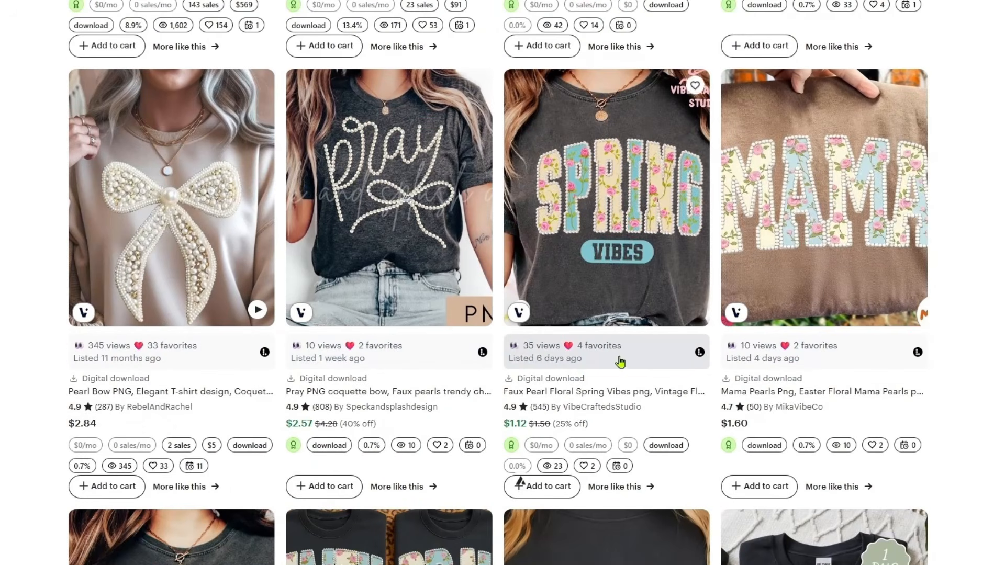
scroll(973, 346, "down", 5)
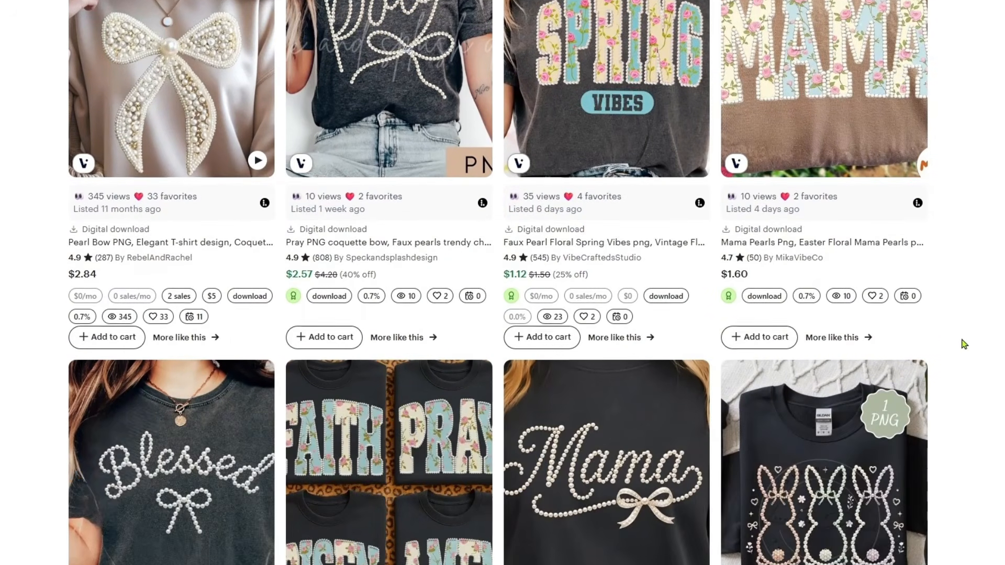
scroll(956, 343, "down", 5)
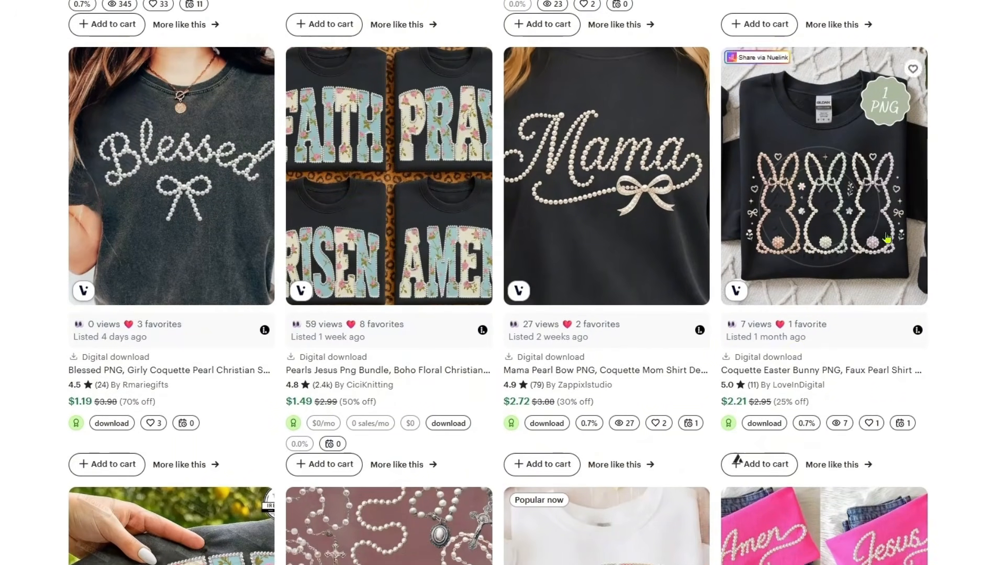
scroll(960, 272, "down", 1)
scroll(960, 272, "down", 7)
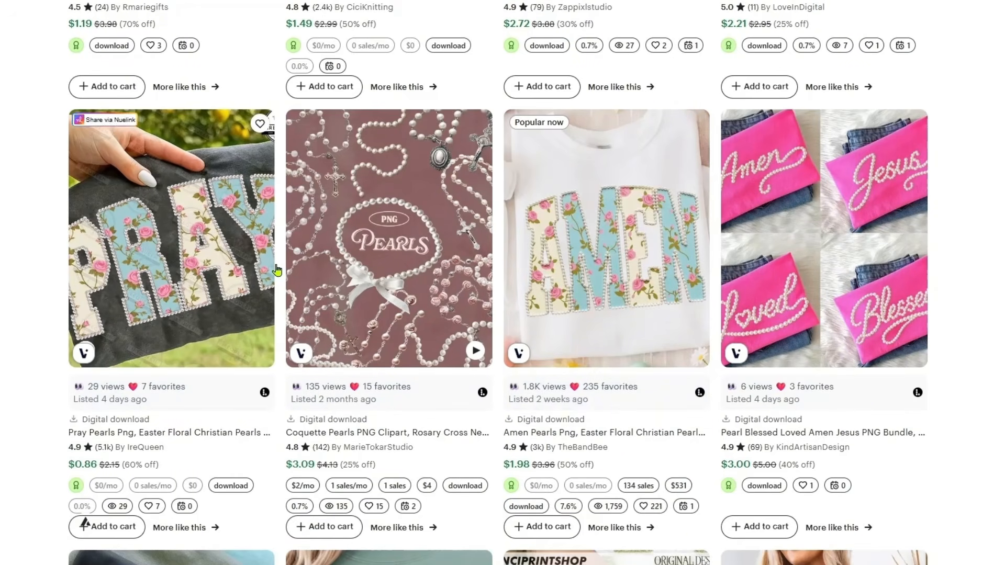
scroll(952, 293, "down", 10)
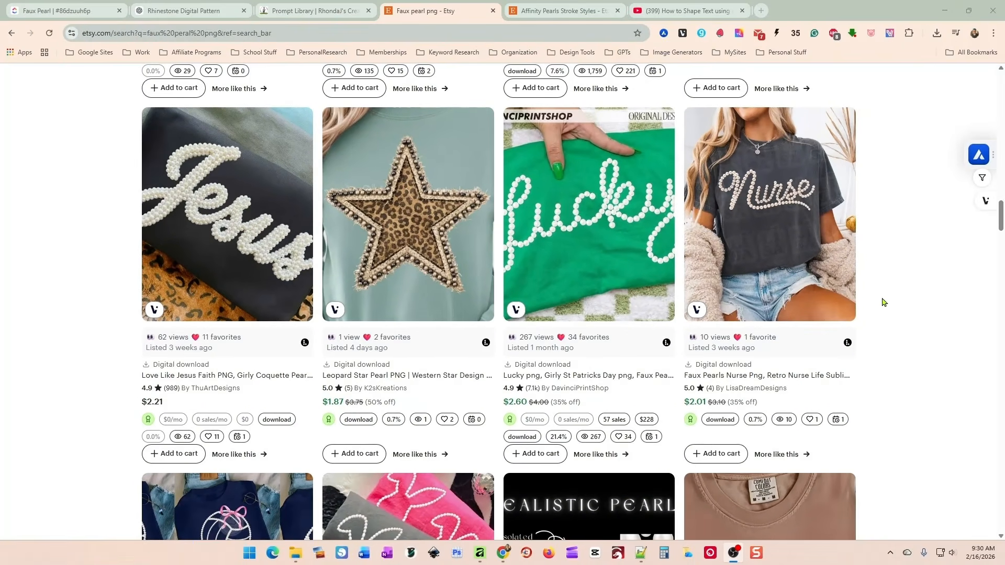
Switch to the Affinity Pearls Stroke Styles listing and look through its preview images of the pearl strokes.
left_click(568, 10)
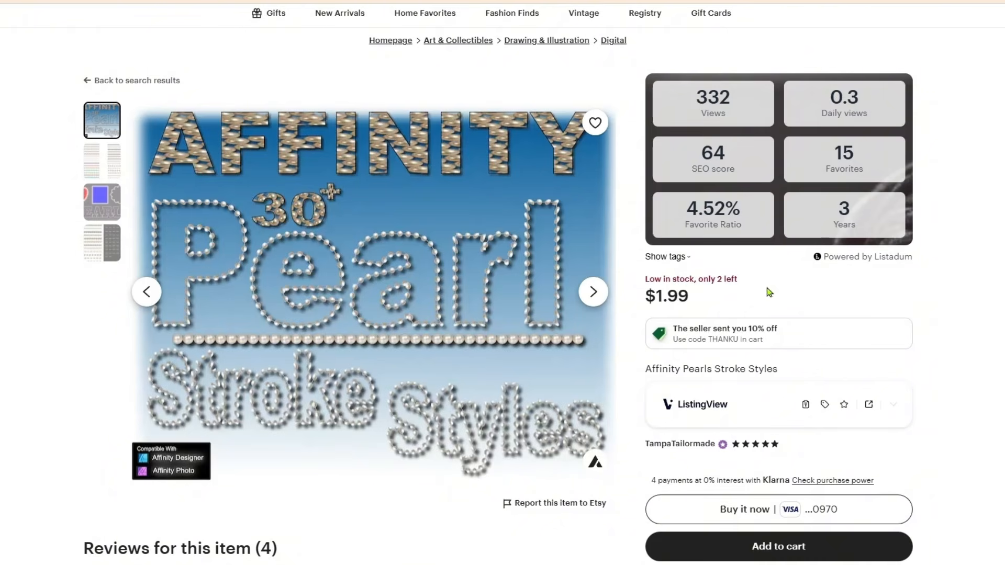
scroll(938, 330, "up", 1)
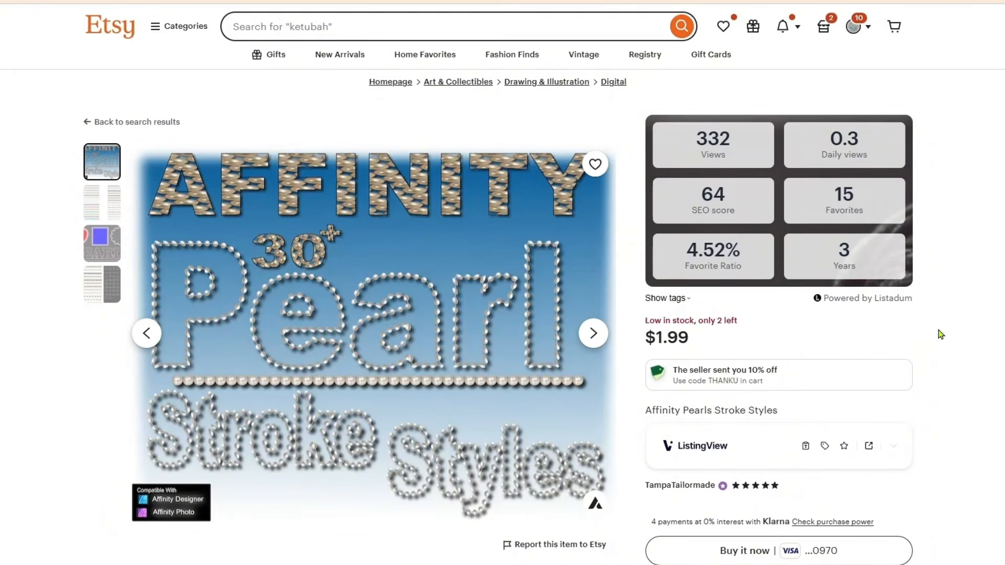
scroll(931, 326, "down", 2)
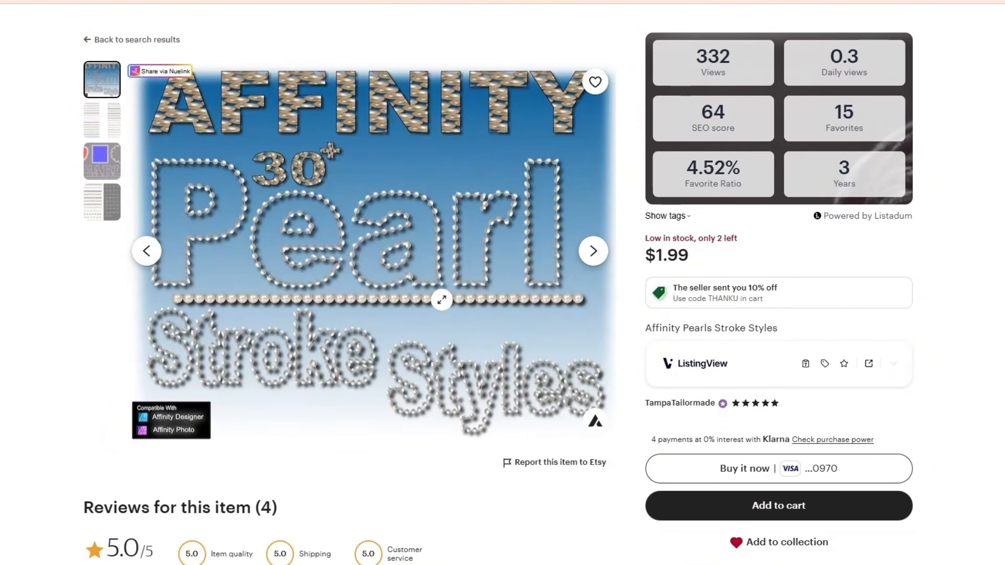
left_click(592, 250)
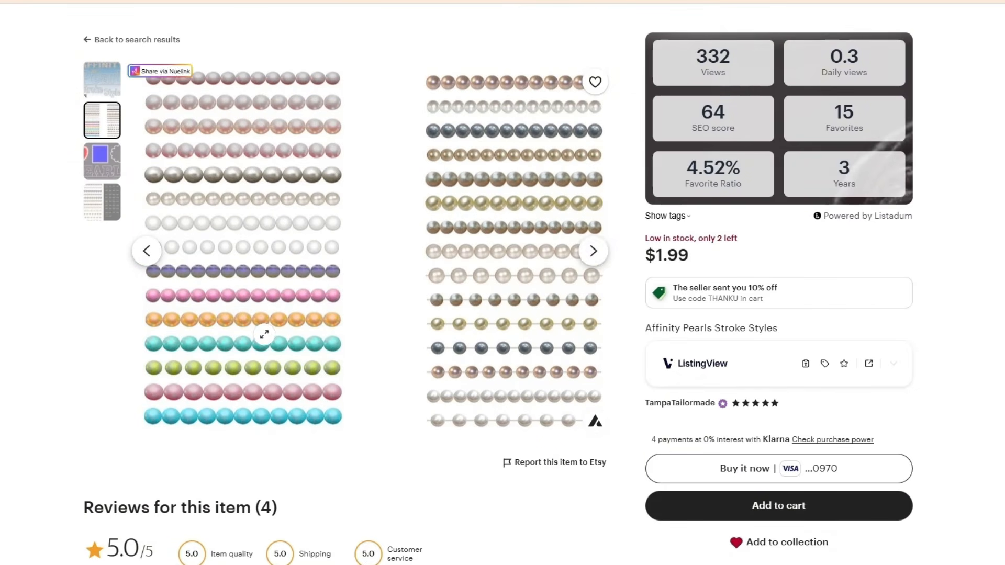
left_click(593, 251)
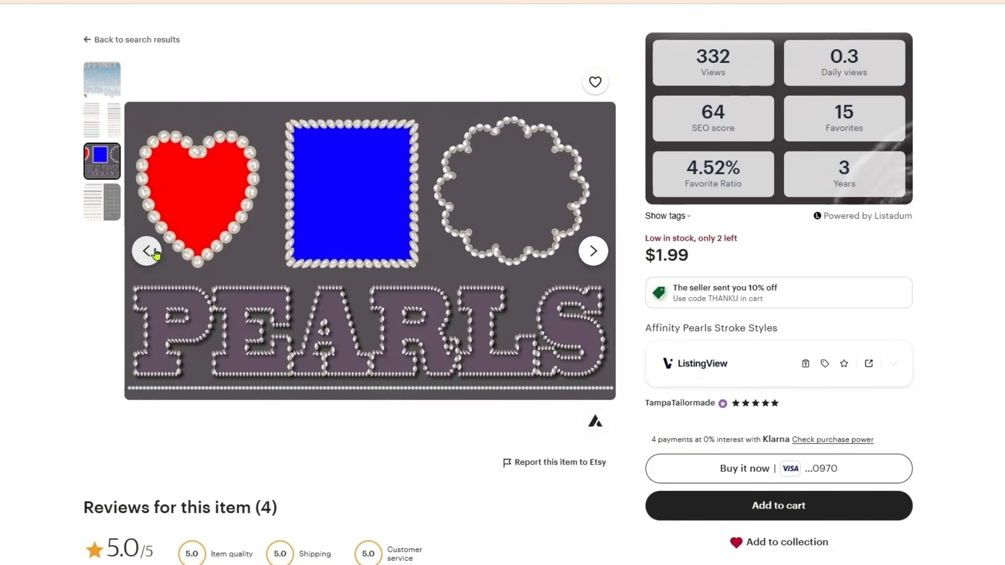
left_click(147, 251)
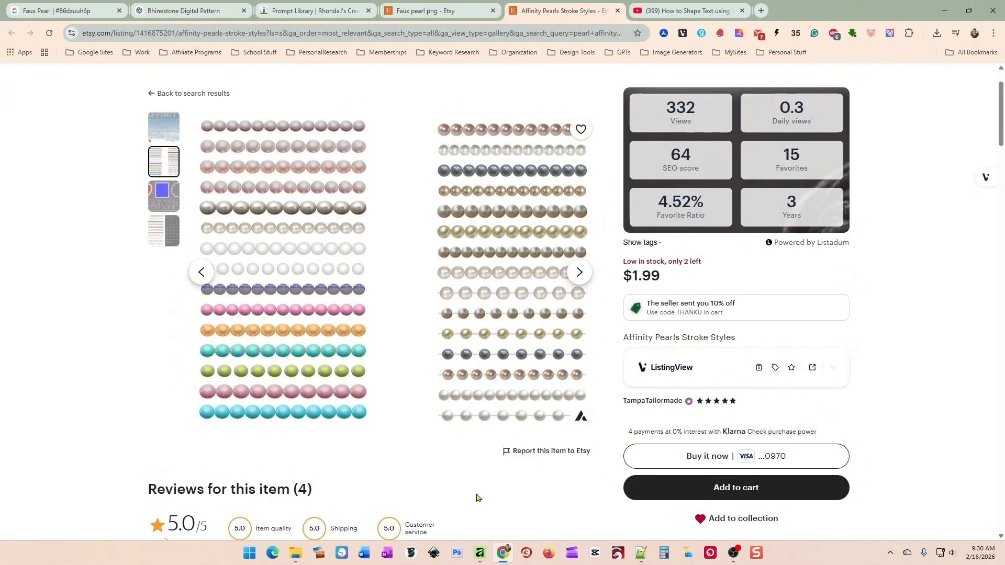
scroll(476, 497, "down", 3)
Switch to Affinity and examine the pearl outline on the finished leopard-print MAMA design up close.
left_click(480, 553)
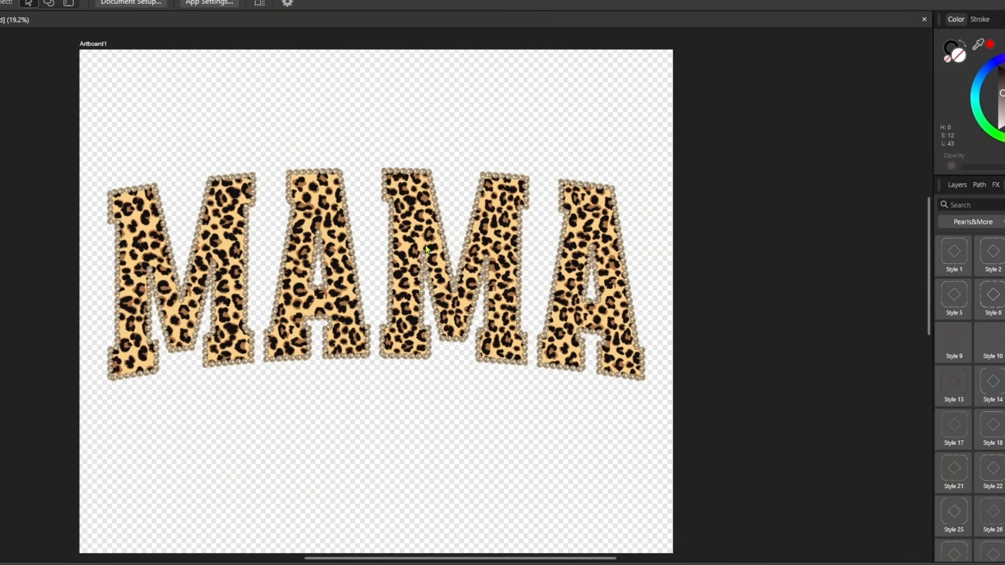
scroll(425, 245, "up", 2)
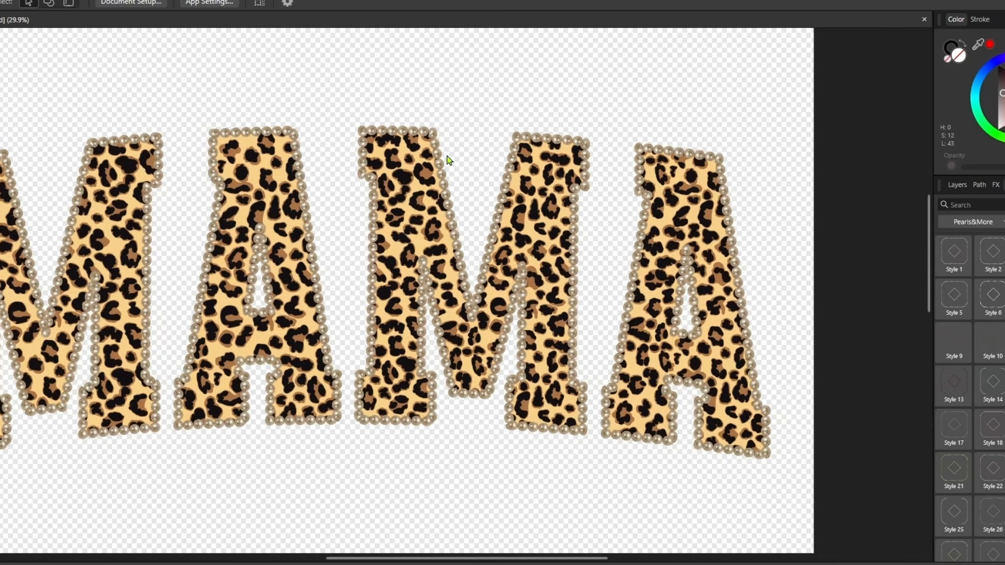
scroll(583, 299, "down", 2)
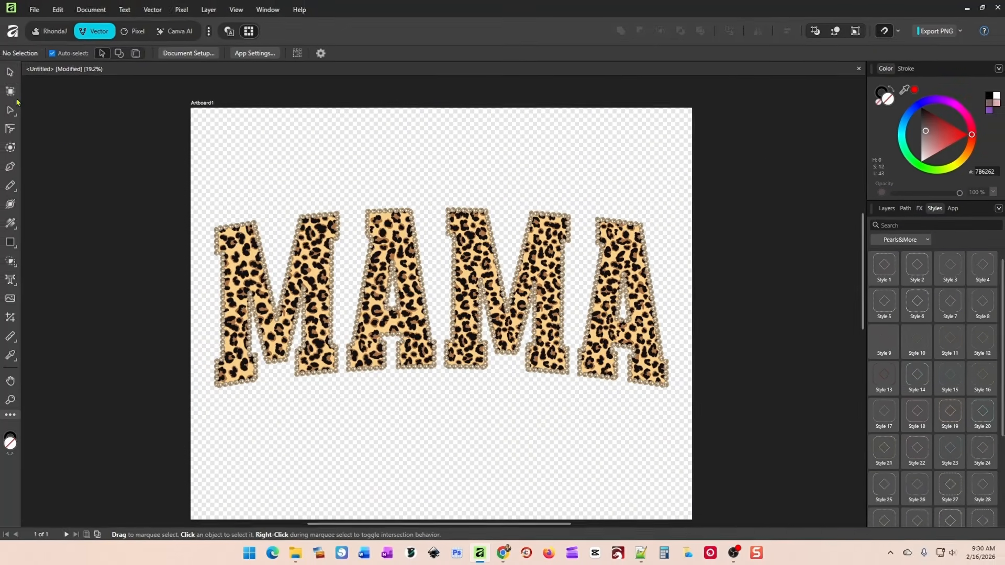
Add a second 5000 by 5000 px artboard to the right of the leopard-print MAMA artboard.
left_click(11, 91)
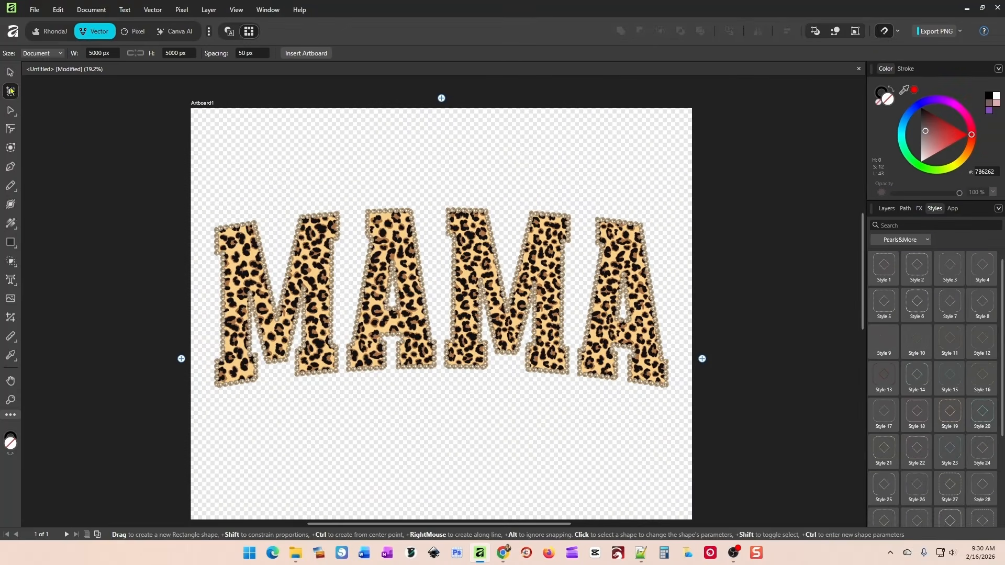
left_click(702, 359)
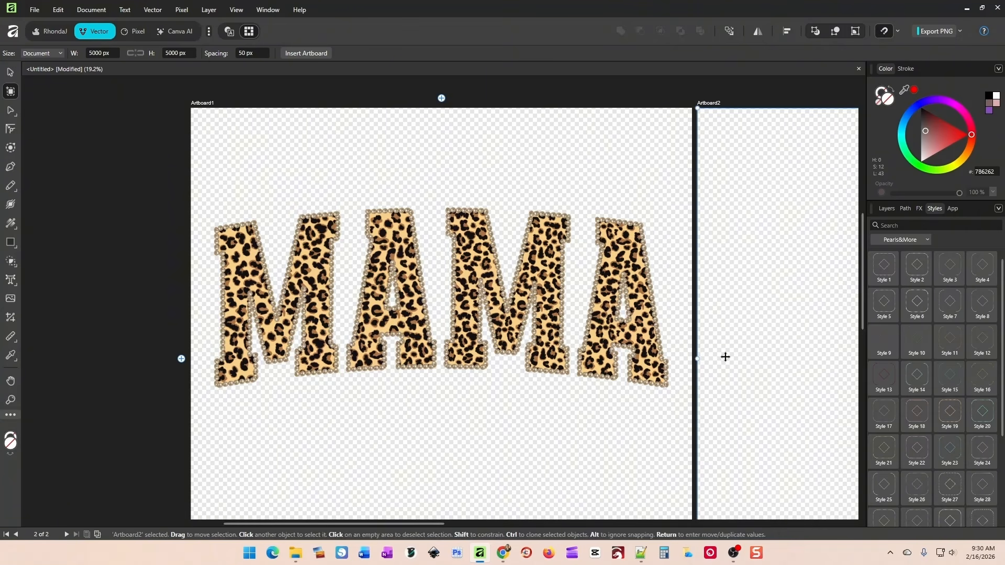
left_click_drag(751, 301, 357, 298)
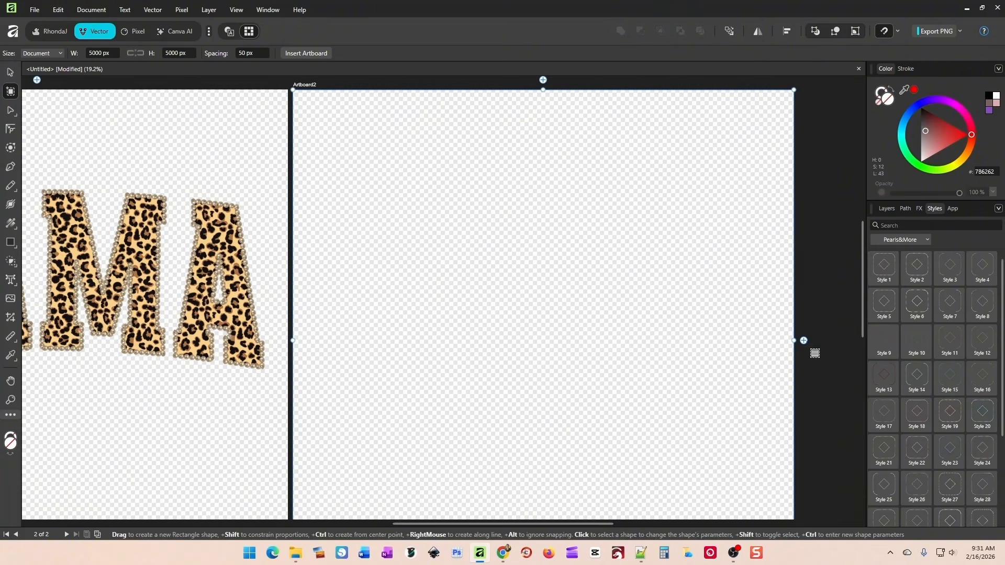
Create the art text "MAMA" in the Brown College font, about 485 pt, across the upper part of the empty artboard.
left_click(11, 76)
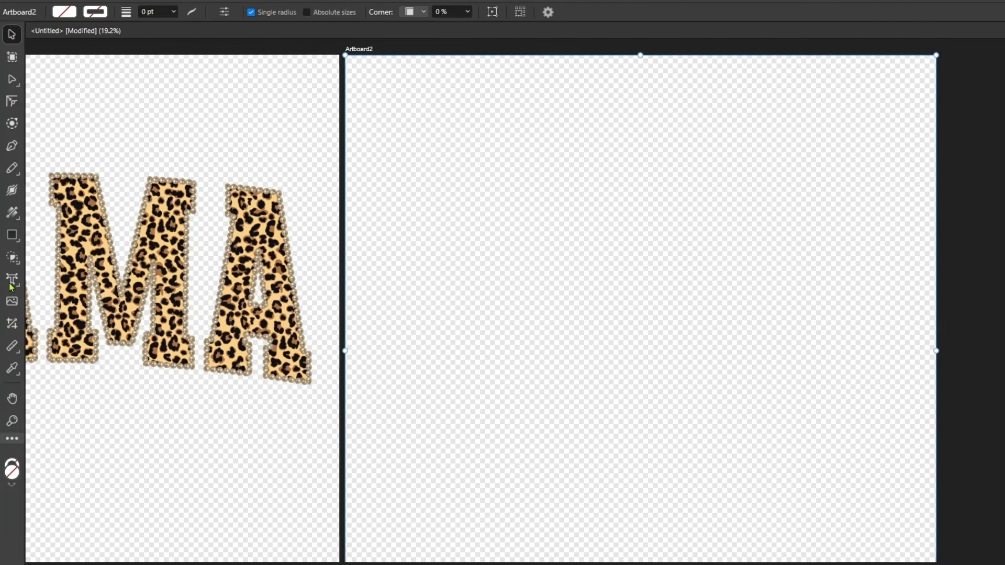
left_click(10, 283)
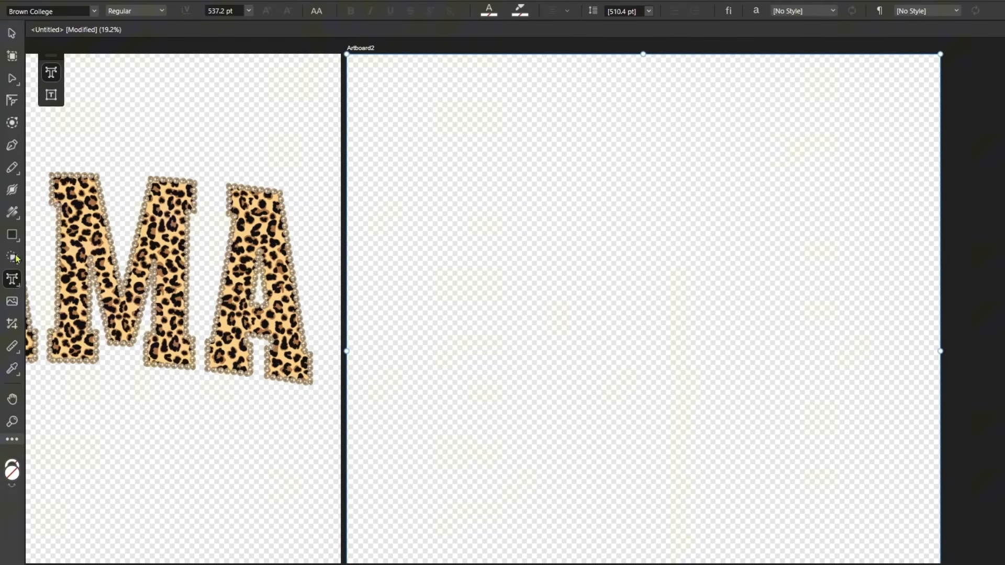
left_click_drag(406, 100, 686, 268)
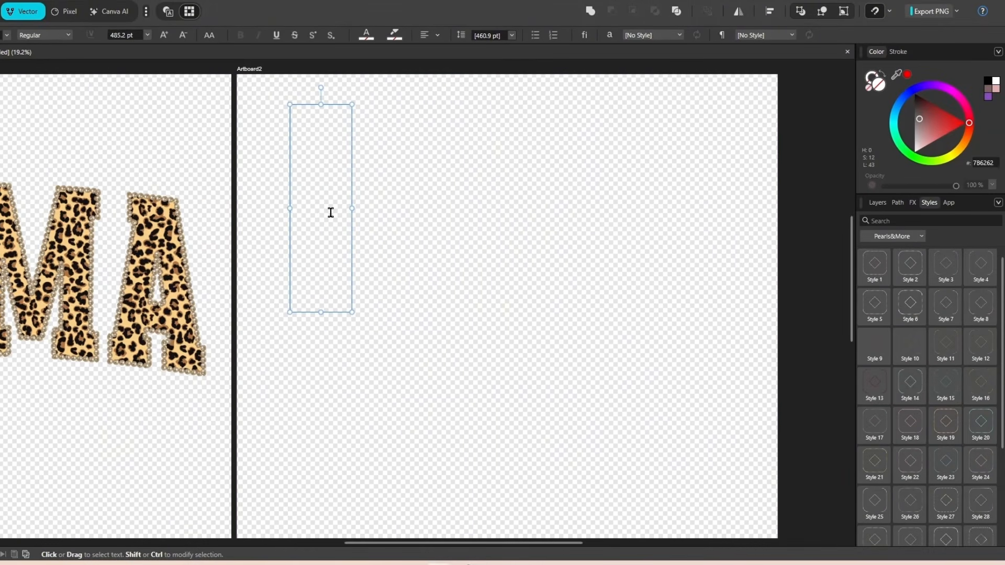
type("MAMA")
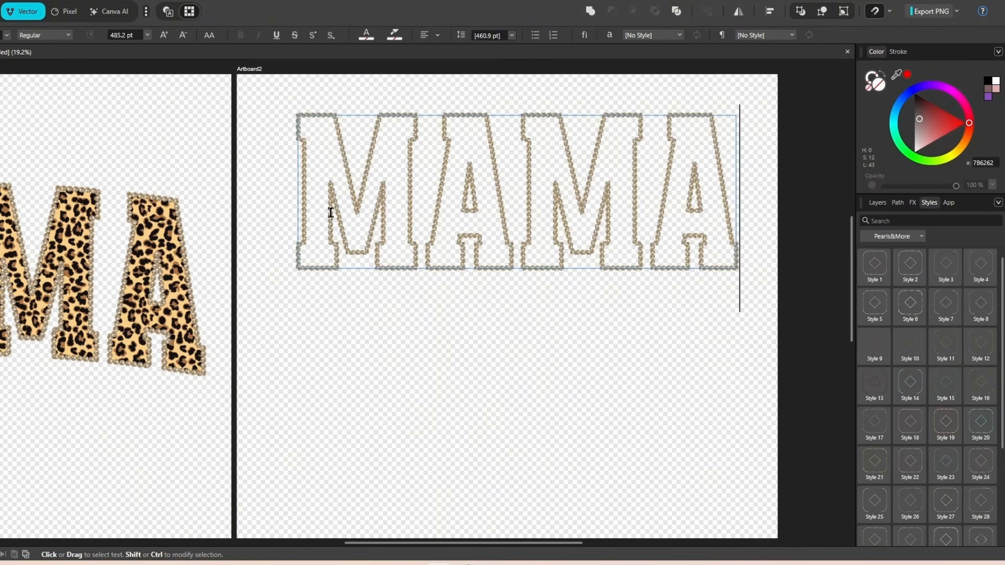
key("Escape")
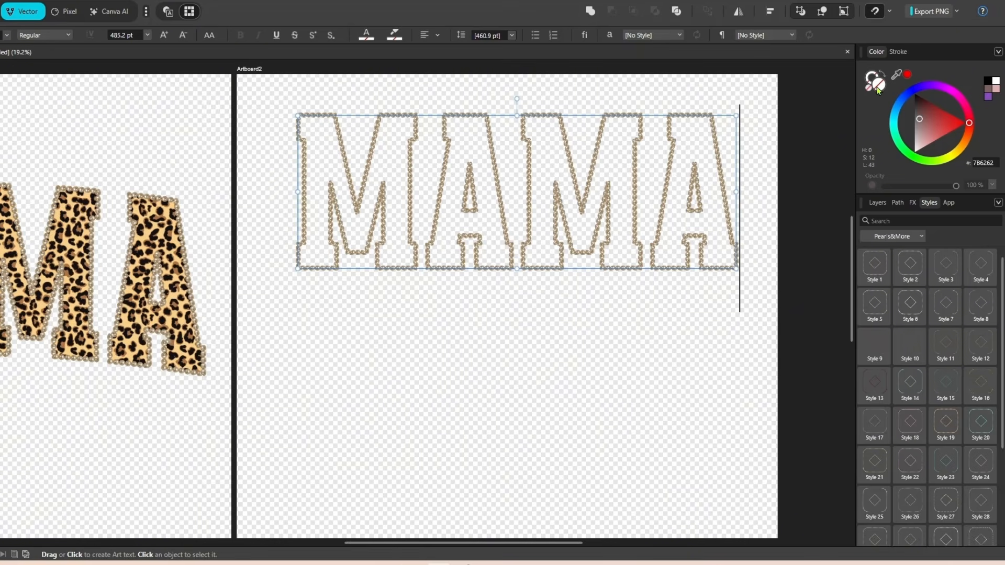
Replace the pearl outline of the new MAMA text with a plain solid black stroke.
left_click_drag(742, 130, 289, 130)
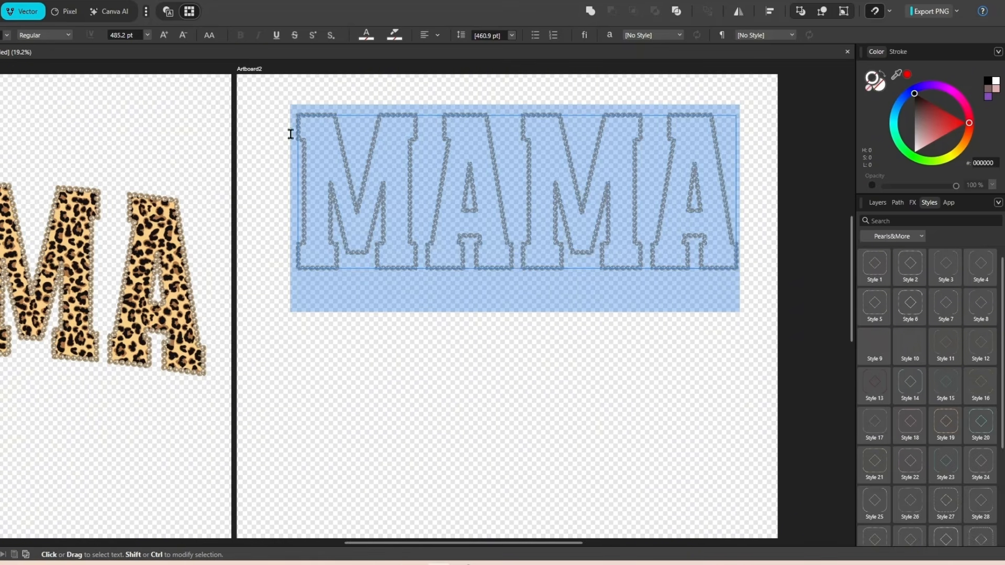
left_click(869, 93)
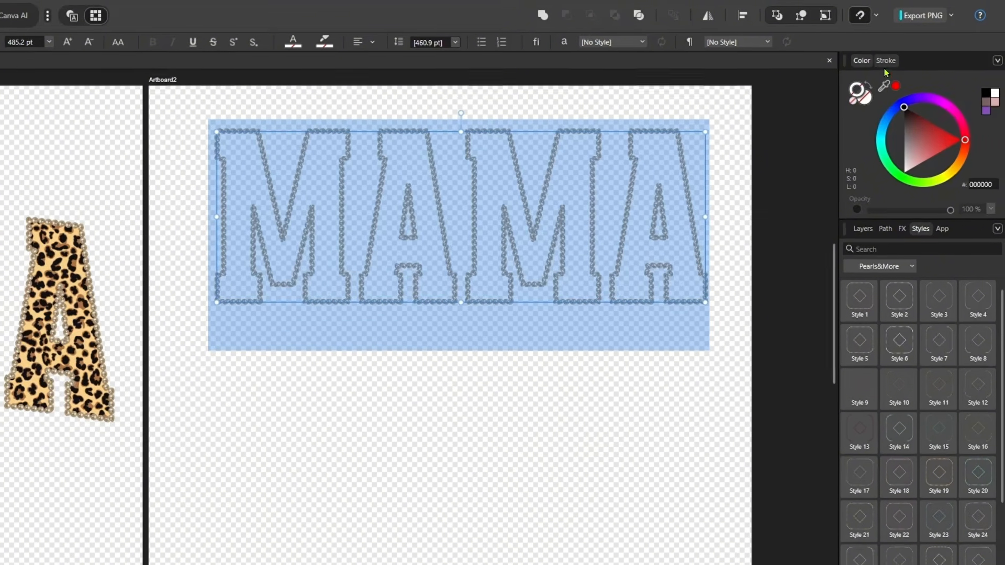
left_click(898, 52)
mouse_move(916, 101)
left_mouse_down()
mouse_move(874, 100)
mouse_move(913, 101)
mouse_move(886, 100)
mouse_move(899, 100)
left_mouse_up()
left_click(878, 83)
left_click(859, 62)
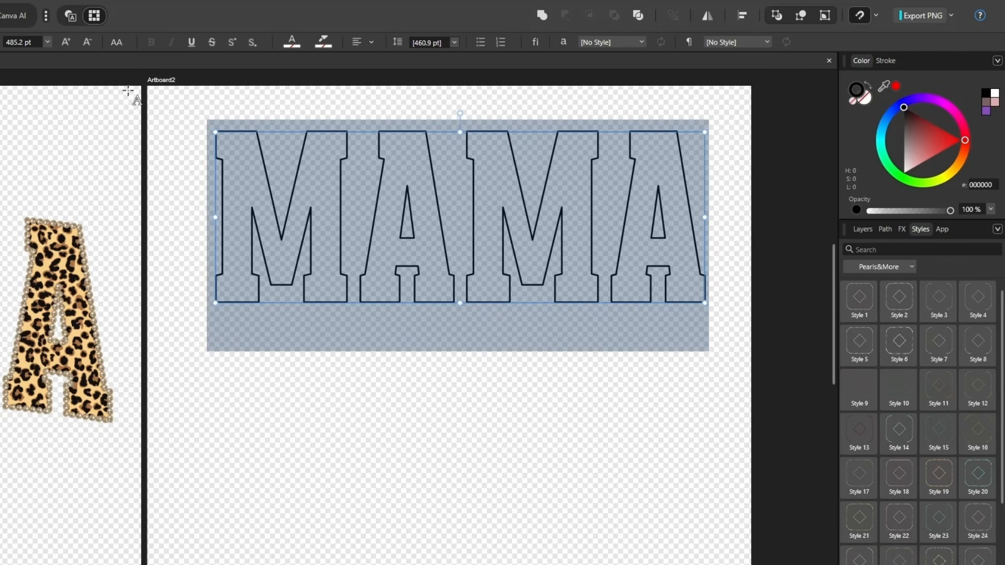
Fill the new MAMA text with dark red (952121) and reduce its stroke width to 0 pt.
left_click(864, 99)
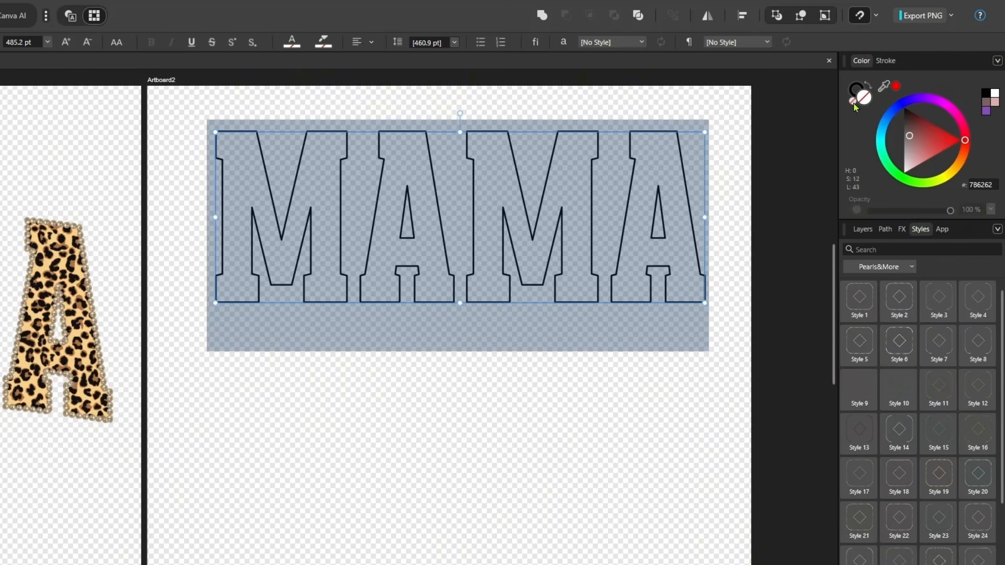
left_click(930, 131)
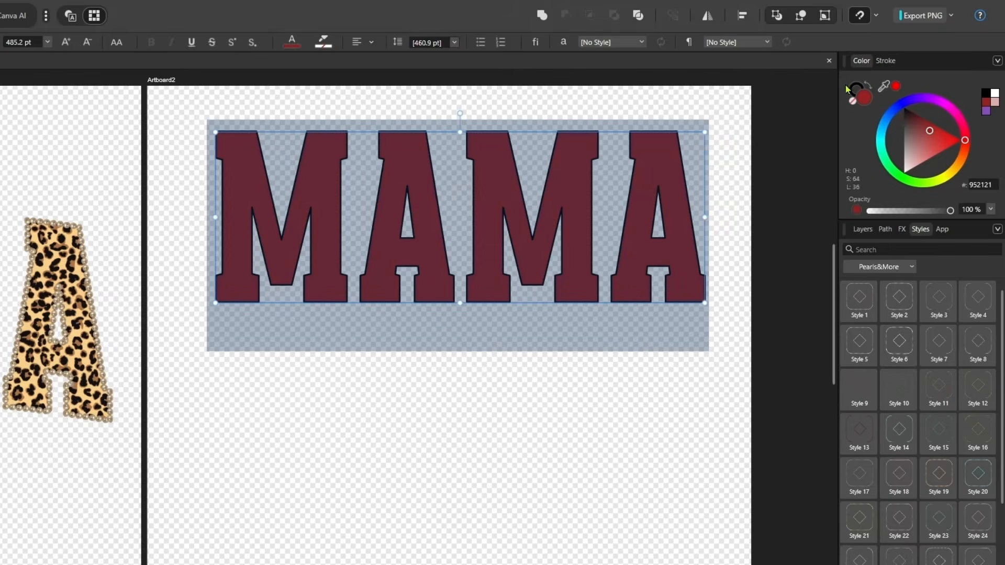
left_click(885, 60)
left_click_drag(892, 98, 874, 99)
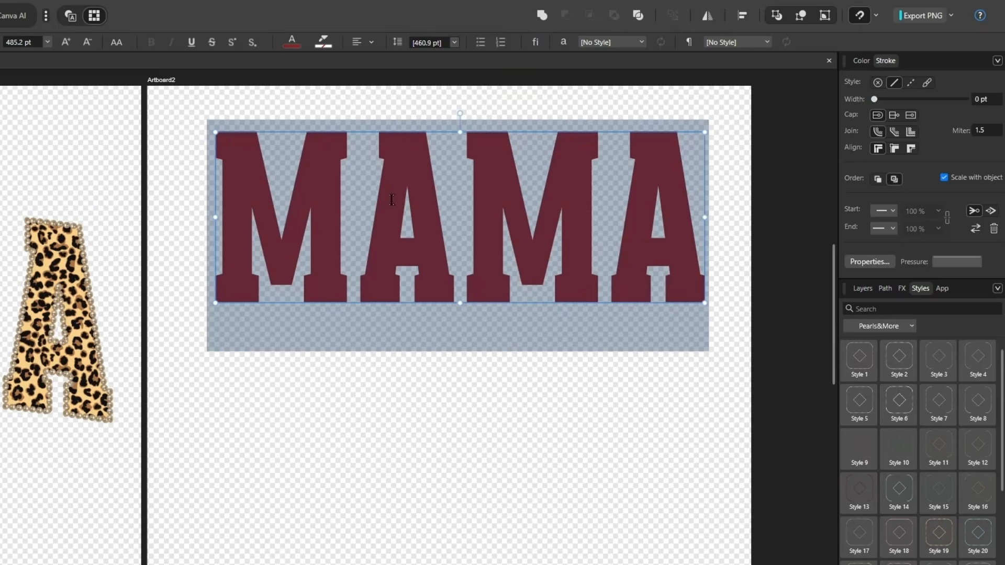
left_click(342, 205)
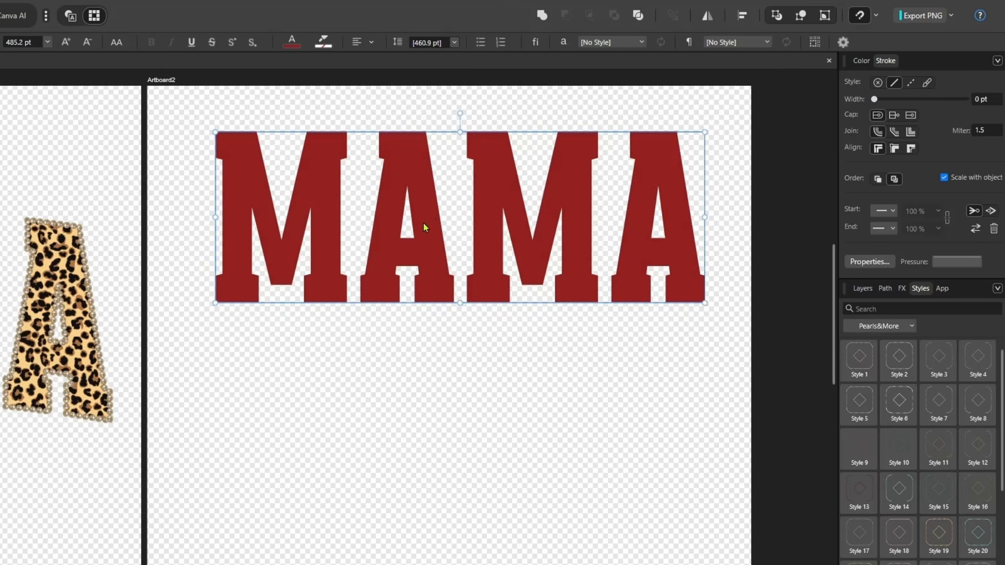
Move the red MAMA text down and centre it horizontally on the second artboard.
left_click_drag(424, 227, 423, 250)
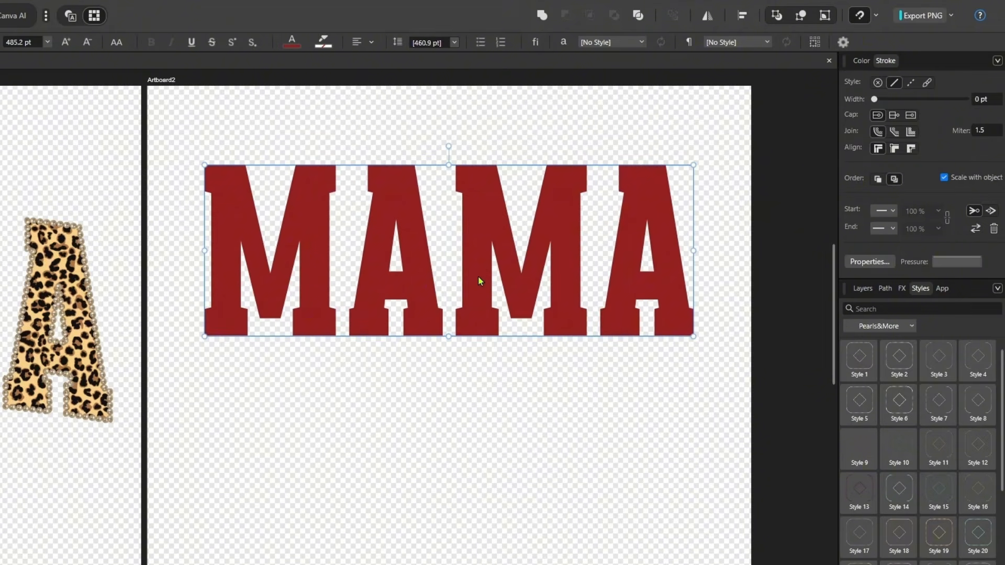
left_click_drag(478, 281, 432, 291)
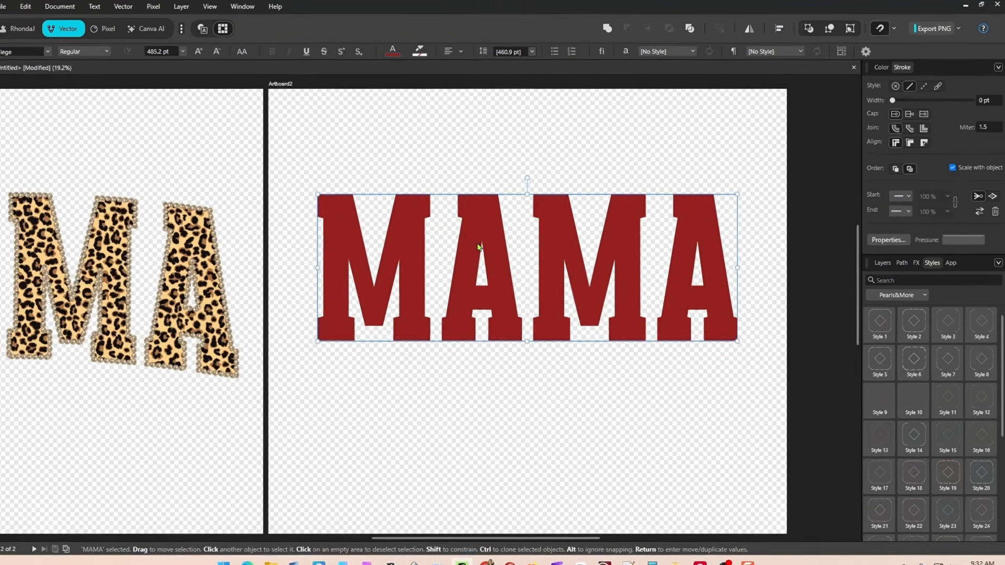
left_click_drag(389, 248, 390, 262)
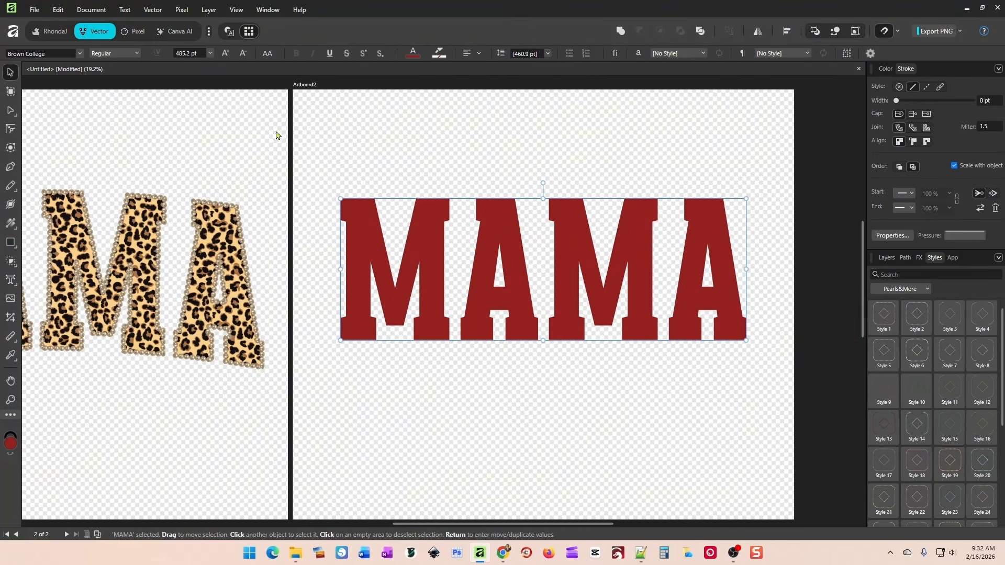
Try to arch the MAMA text with a Mesh warp group by pulling the middle of its upper edge upward.
left_click(152, 9)
mouse_move(189, 126)
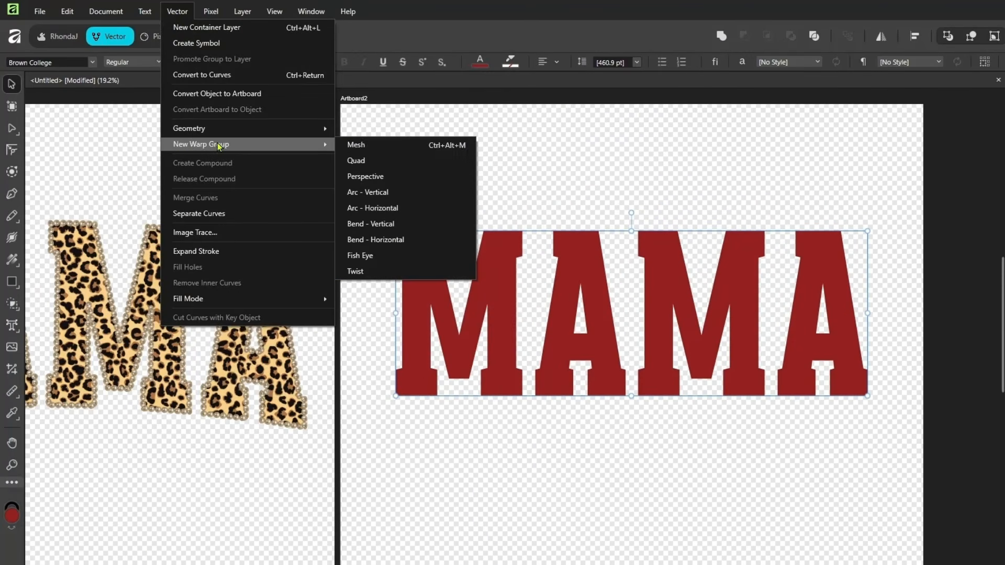
left_click(388, 146)
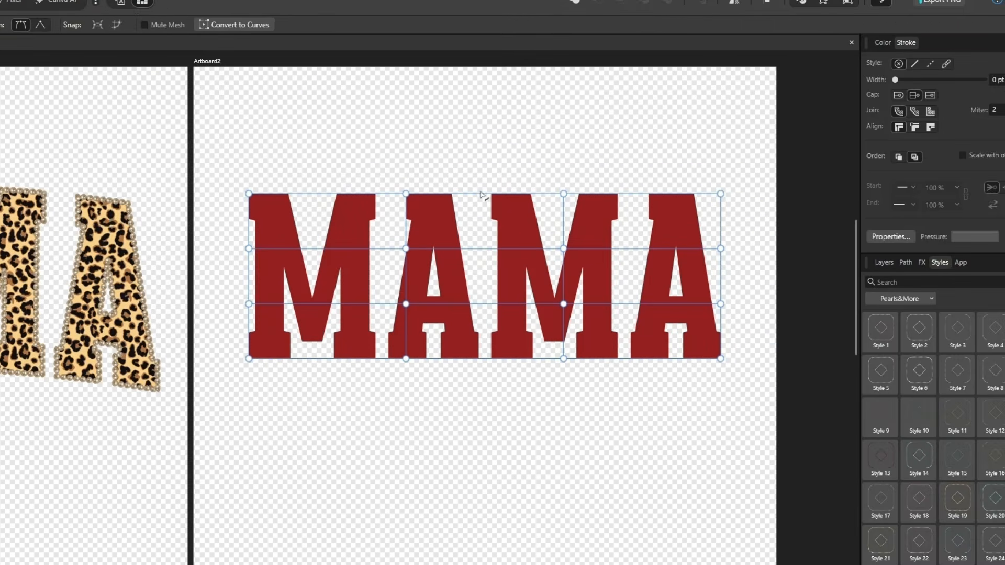
left_click_drag(629, 232, 629, 224)
left_click_drag(482, 187, 482, 183)
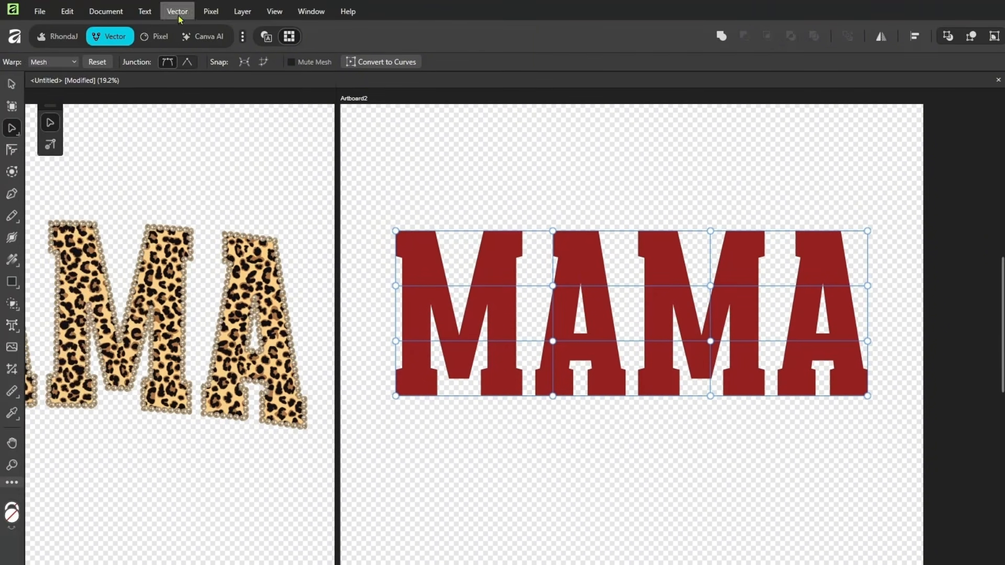
Apply a Quad warp group to the MAMA text, arching its upper edge strongly and its lower edge slightly upward.
left_click(177, 11)
mouse_move(217, 148)
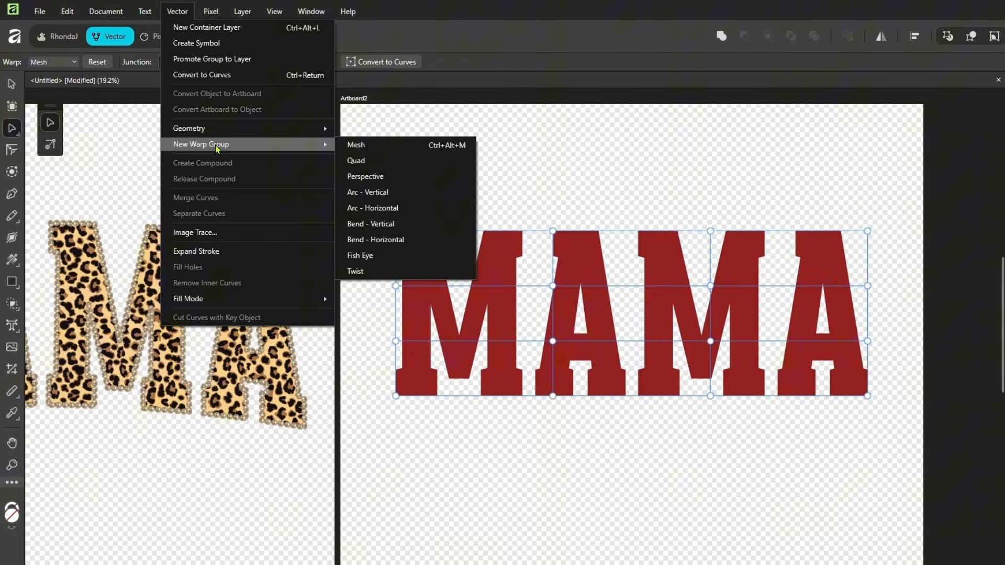
left_click(356, 160)
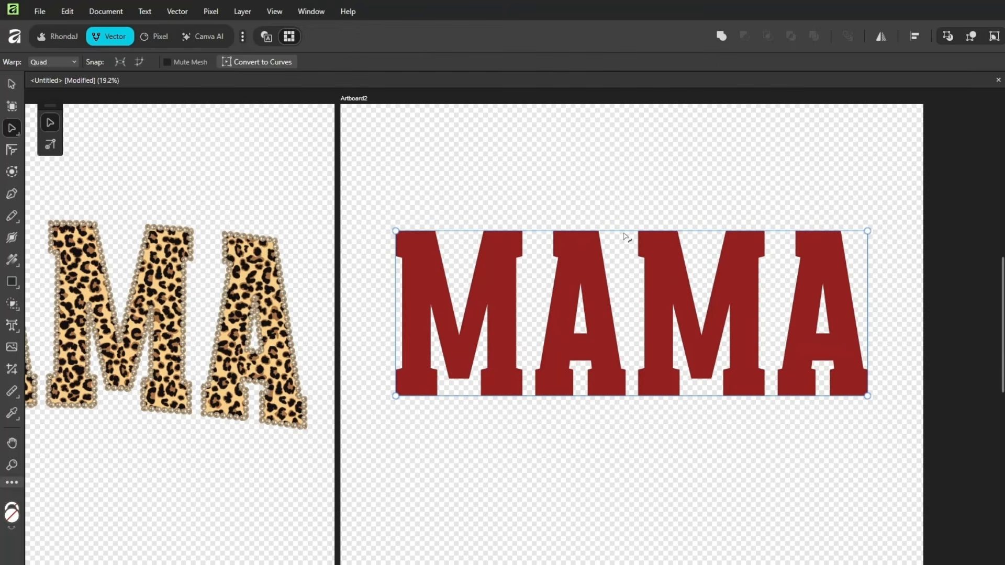
left_click_drag(626, 229, 627, 189)
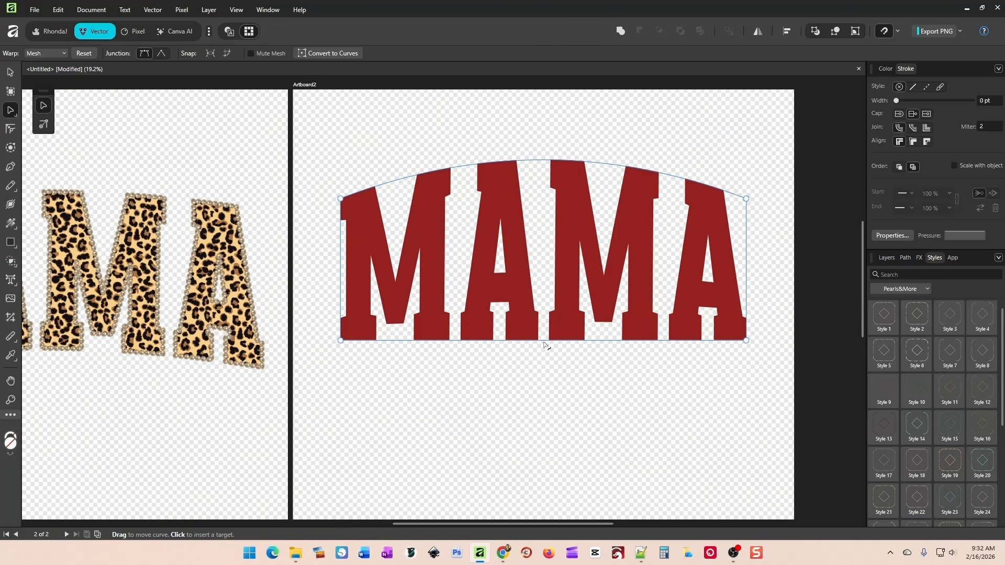
left_click_drag(543, 342, 544, 328)
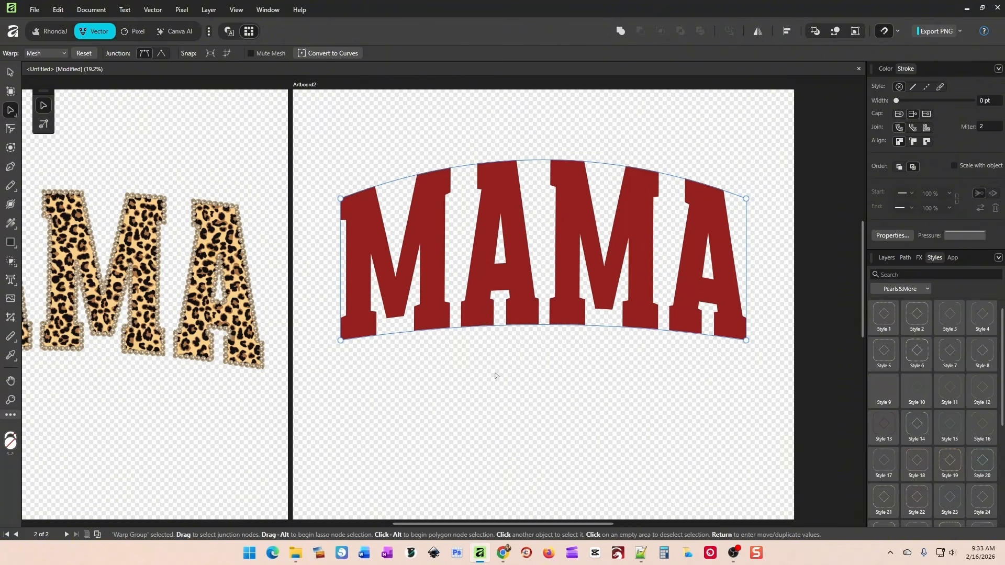
Reposition the arched MAMA warp group slightly lower on the second artboard.
left_click(10, 74)
left_click_drag(481, 227, 480, 248)
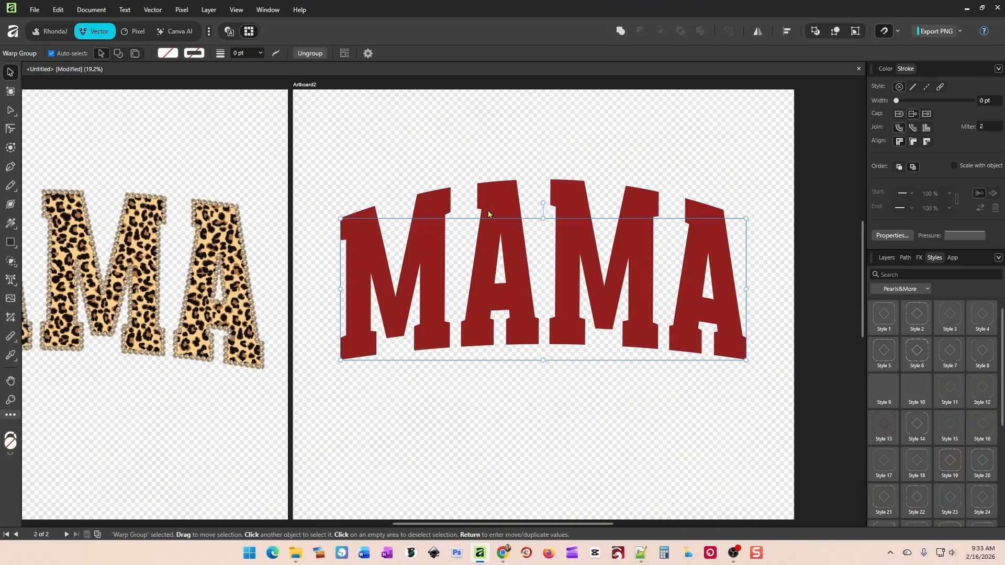
left_click_drag(514, 260, 513, 242)
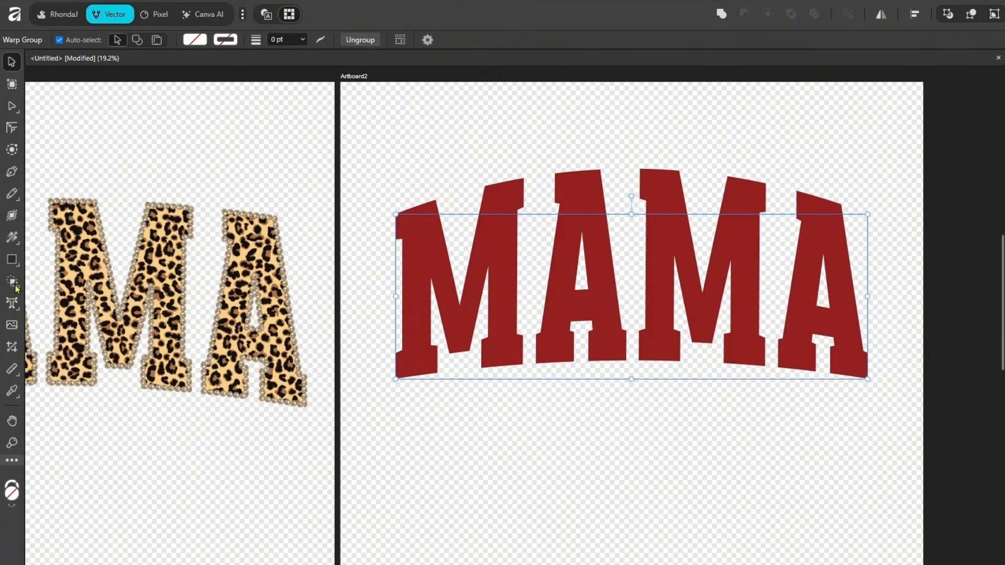
Load plaid pattern 10 from the Spring folder in background/Spring-Patterns-4577832 as the bitmap for the Vector Flood Fill tool.
left_click(14, 286)
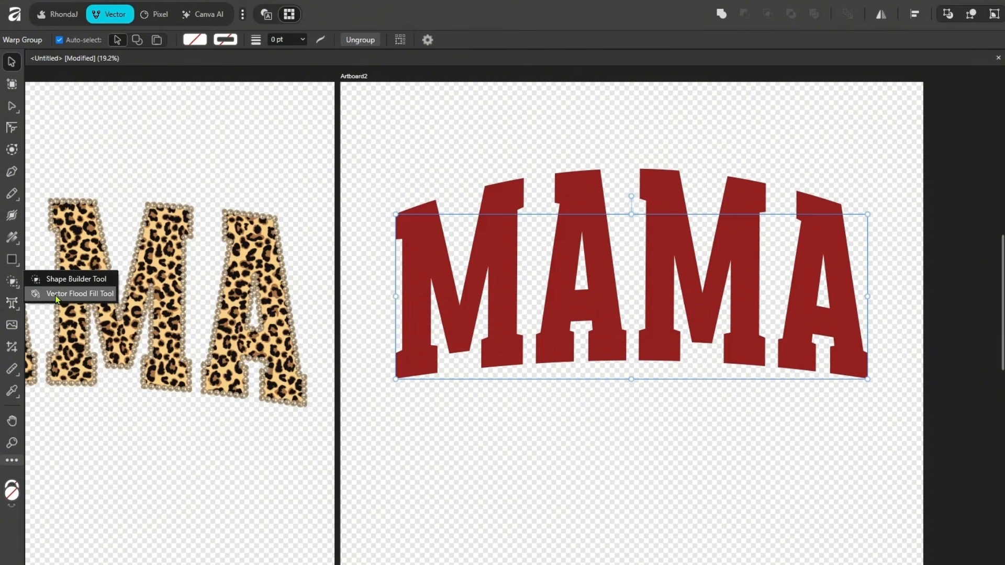
left_click(57, 294)
left_click(543, 40)
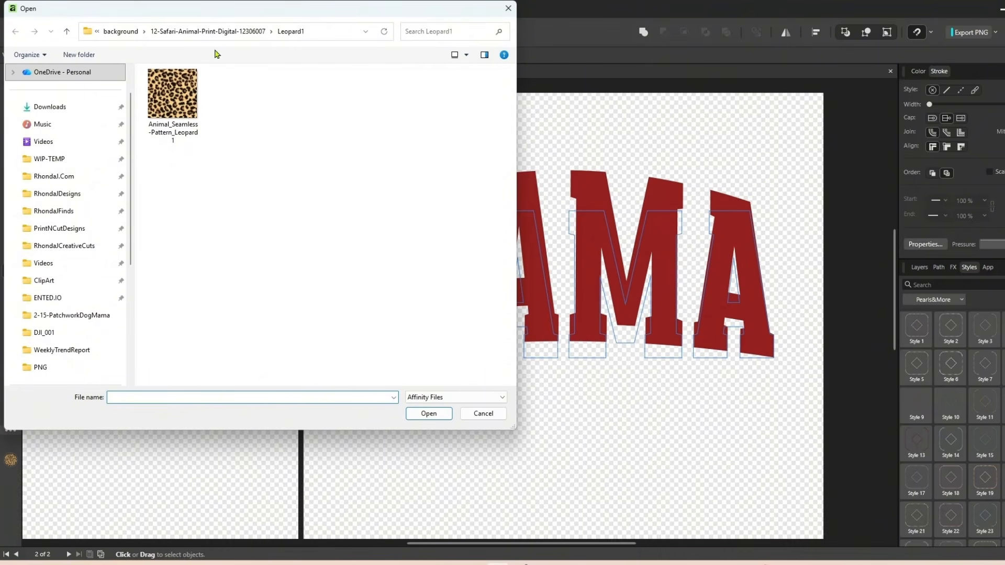
left_click(120, 31)
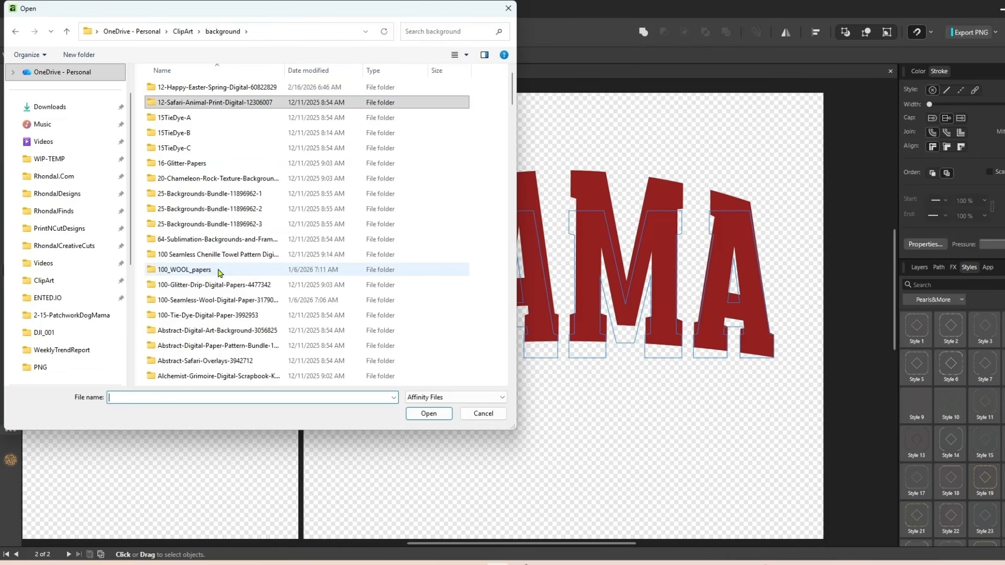
scroll(218, 271, "down", 2)
scroll(221, 218, "down", 15)
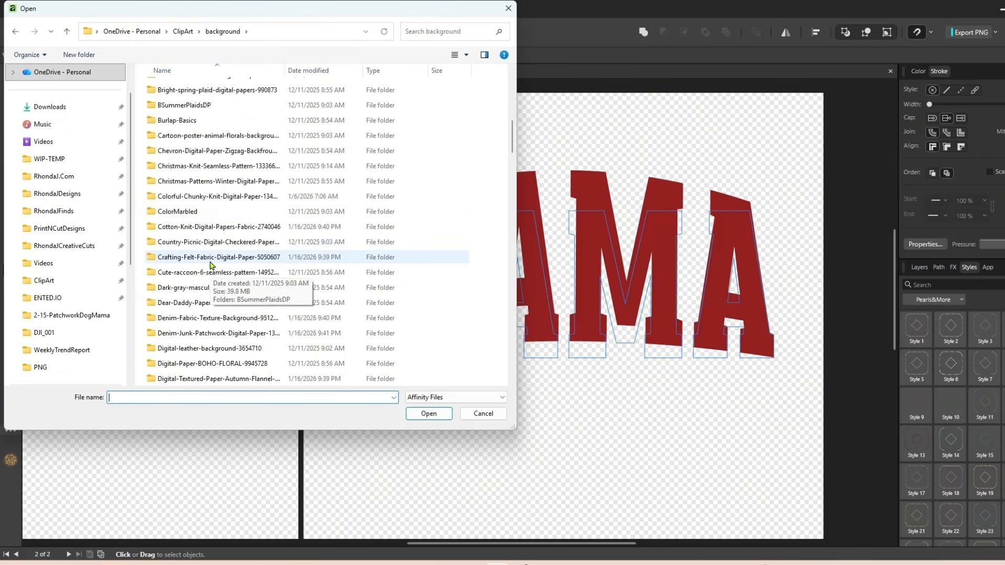
scroll(212, 265, "down", 11)
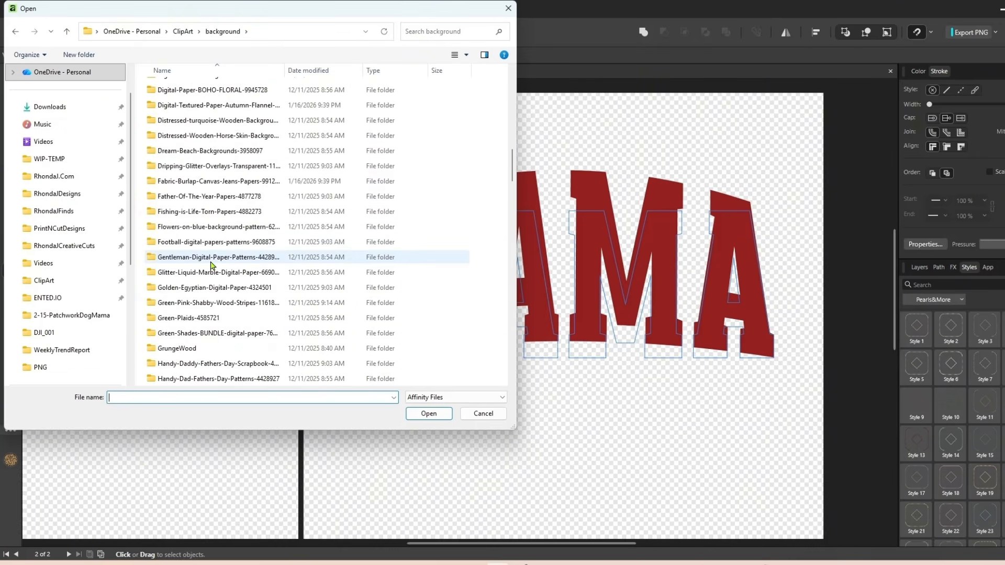
scroll(212, 265, "down", 7)
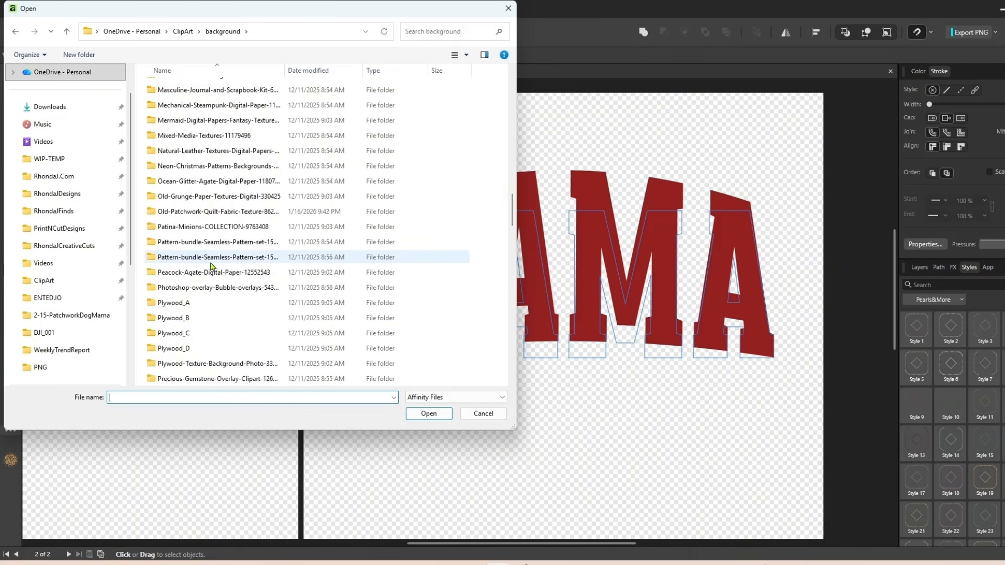
scroll(213, 303, "down", 3)
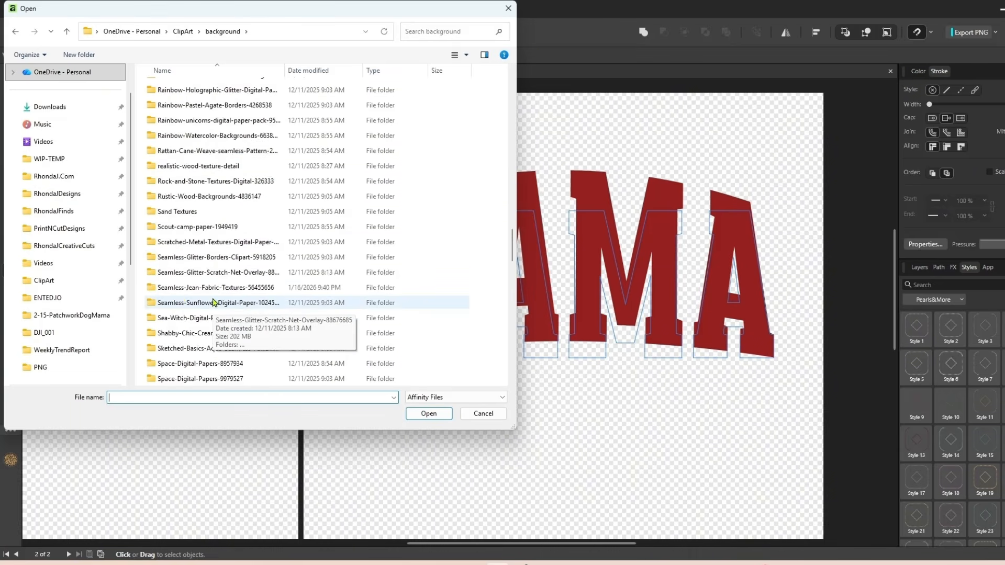
double_click(213, 300)
double_click(167, 107)
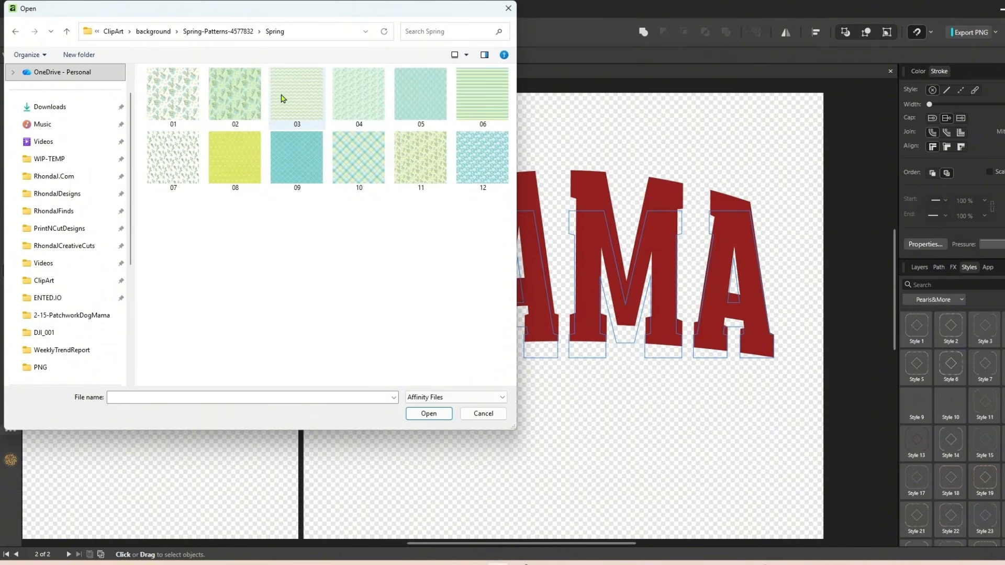
double_click(352, 169)
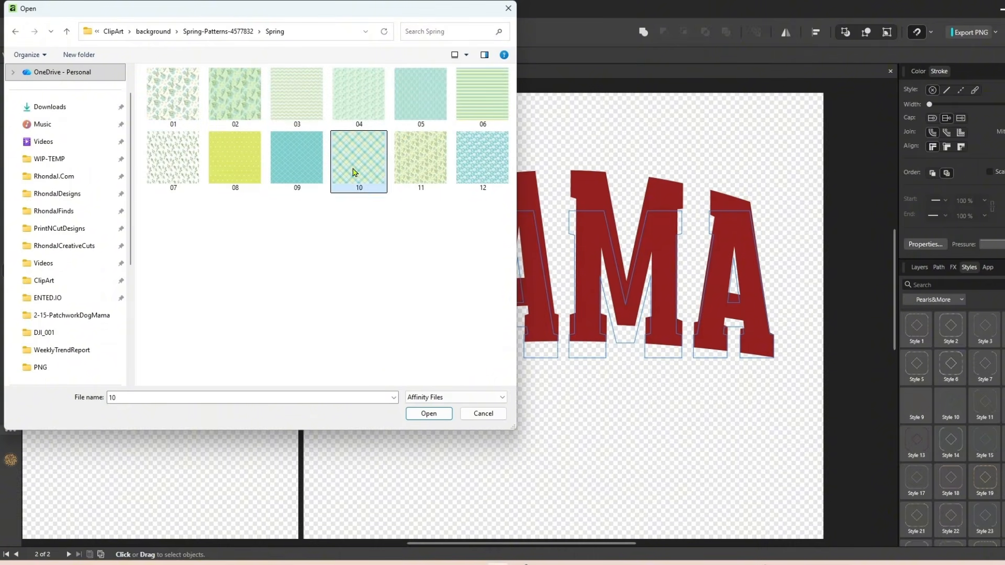
Flood-fill all four MAMA letters with the plaid bitmap and scale the pattern down.
left_click(378, 231)
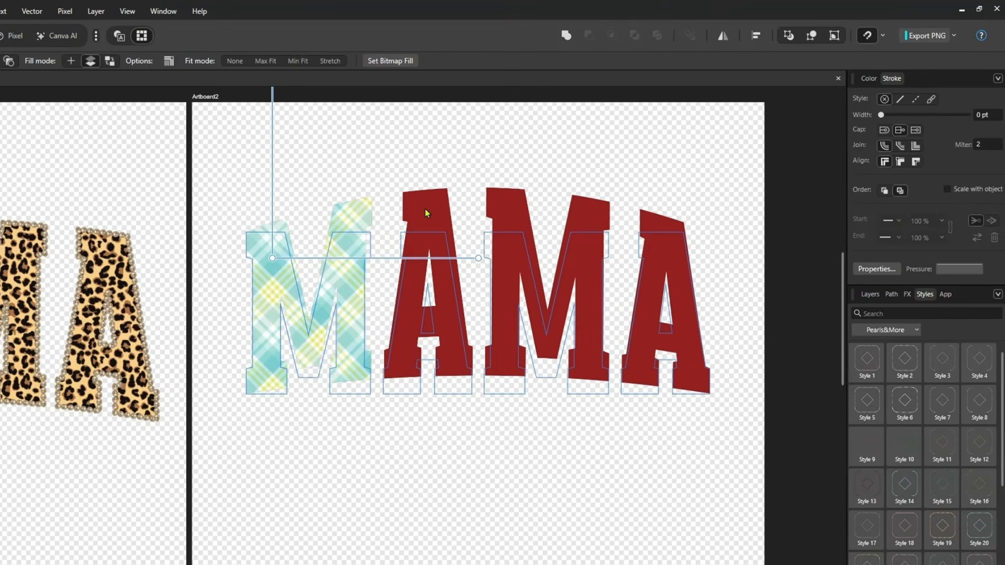
left_click(425, 194)
left_click(565, 258)
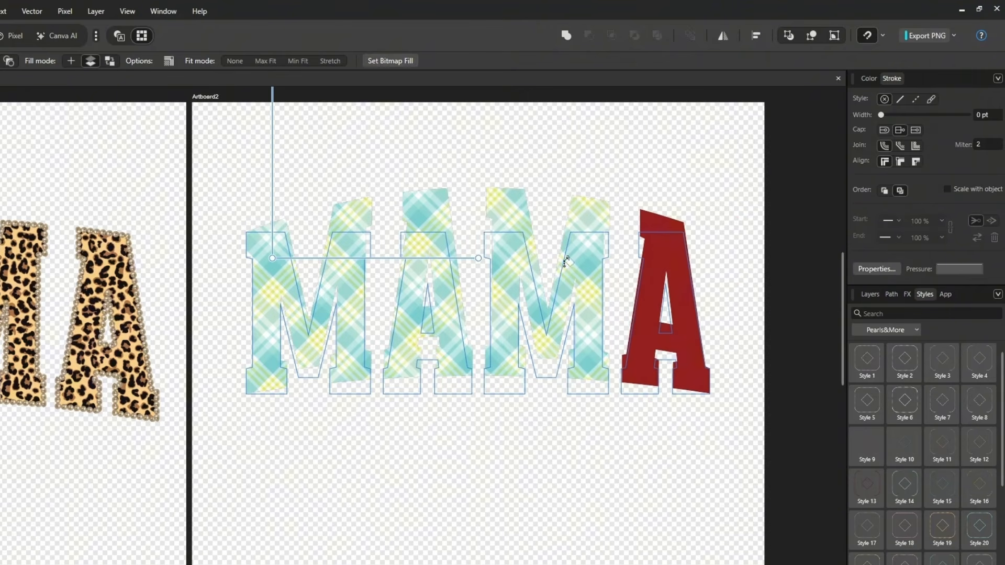
left_click(650, 269)
left_click_drag(474, 258, 424, 260)
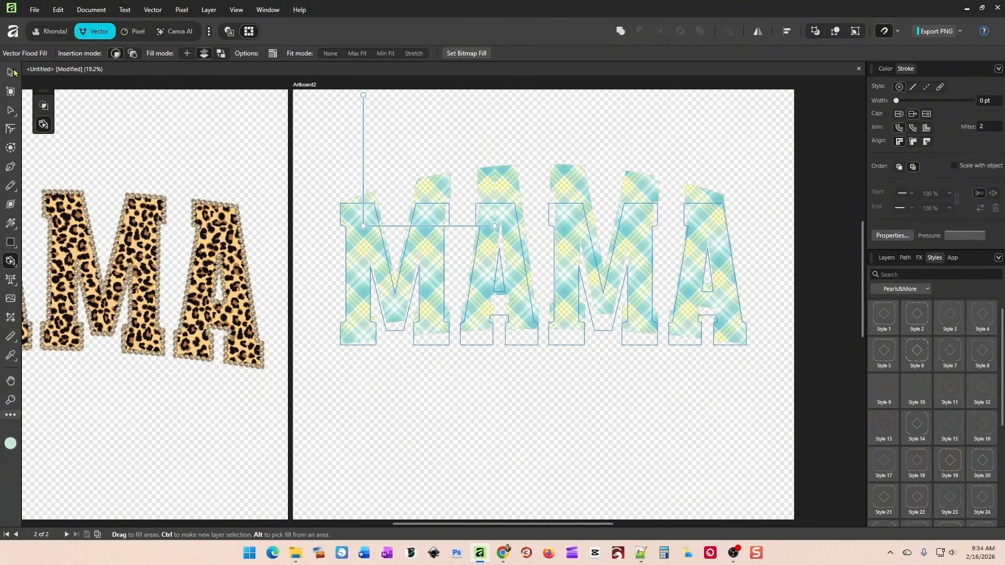
Select the MAMA warp group and give it a 6.6 pt black stroke.
key("v")
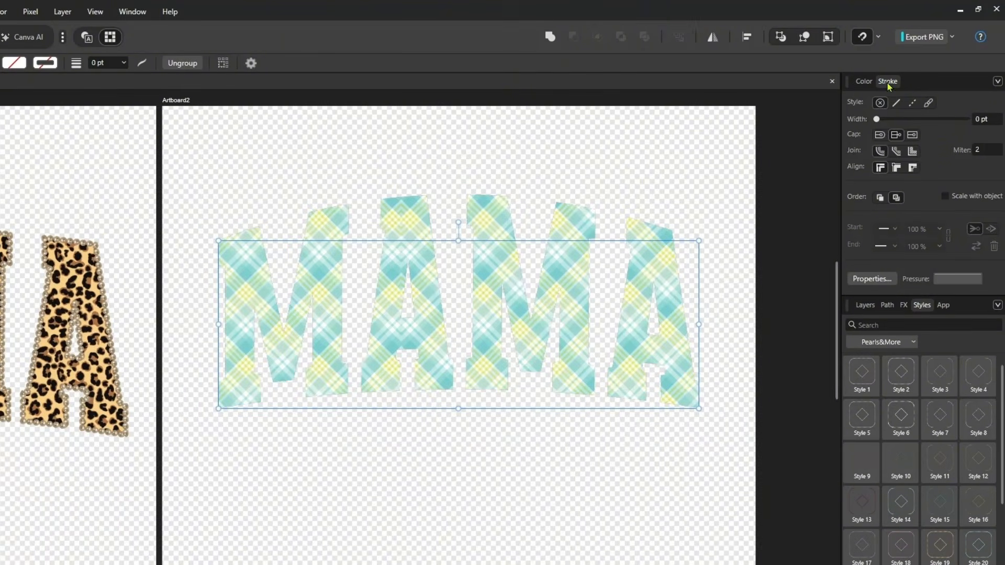
left_click_drag(877, 122, 910, 131)
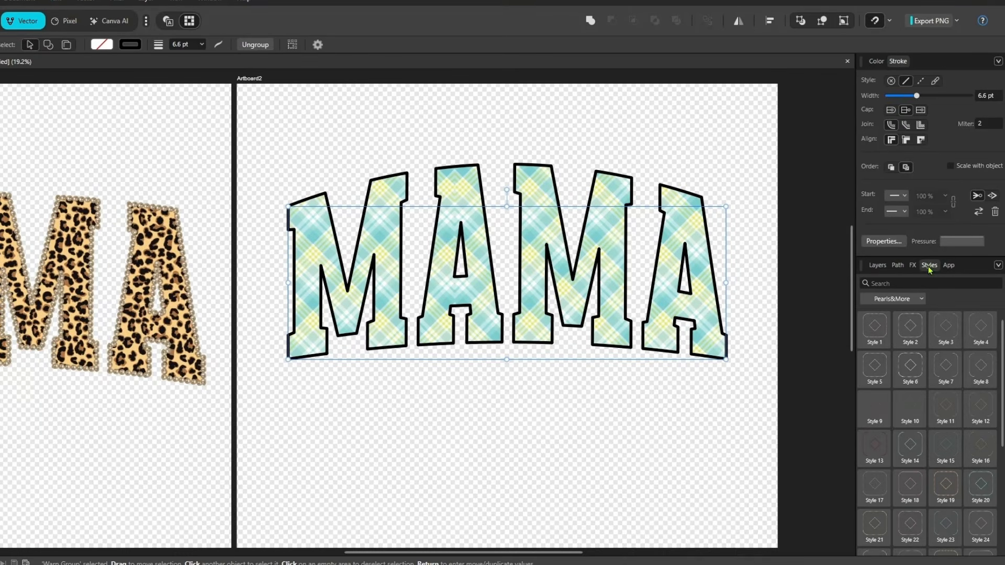
Apply Style 27 from the Pearls&More category to the text inside the warp group and set its stroke width to 15.7 pt.
left_click(894, 298)
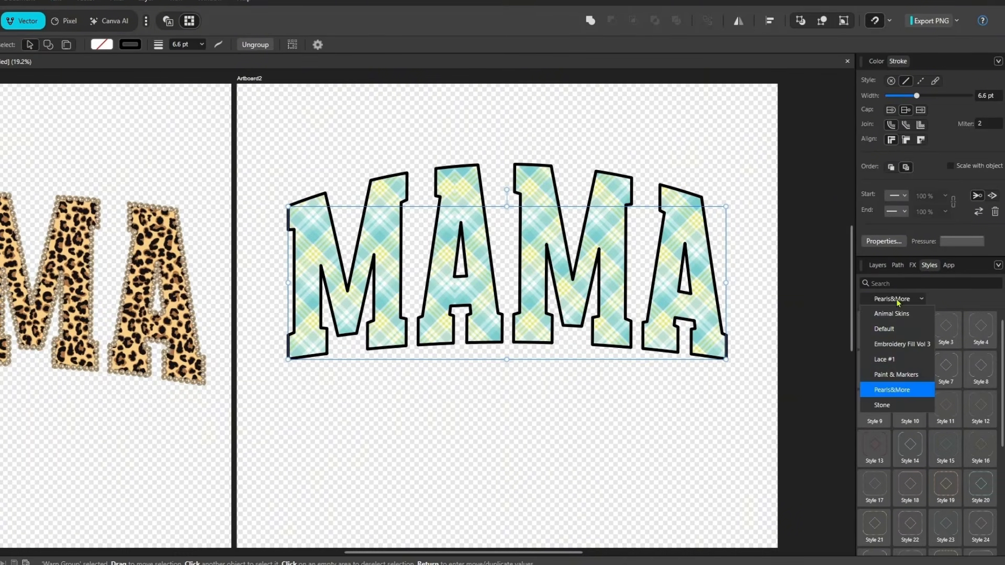
left_click(893, 390)
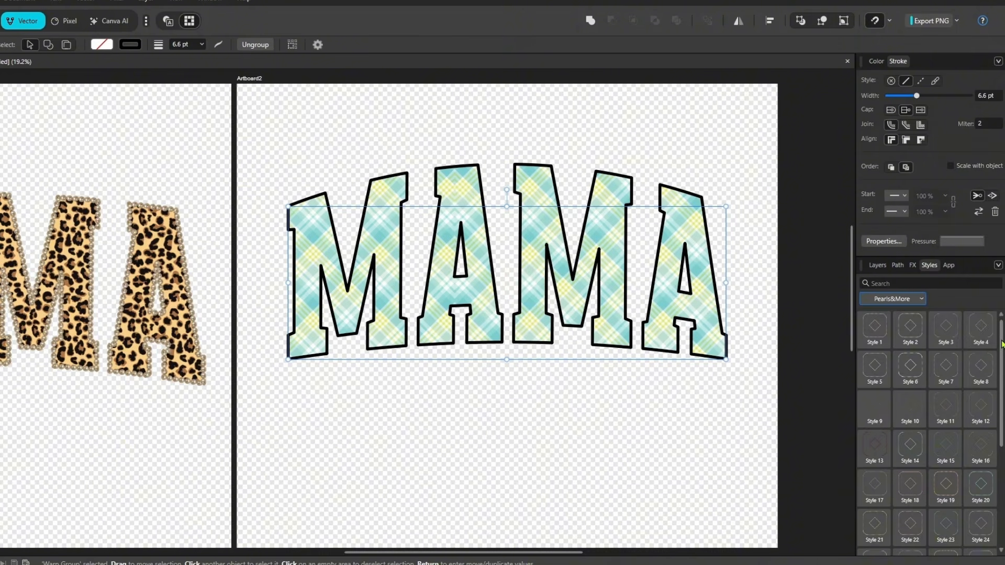
scroll(1001, 344, "down", 4)
scroll(931, 373, "down", 1)
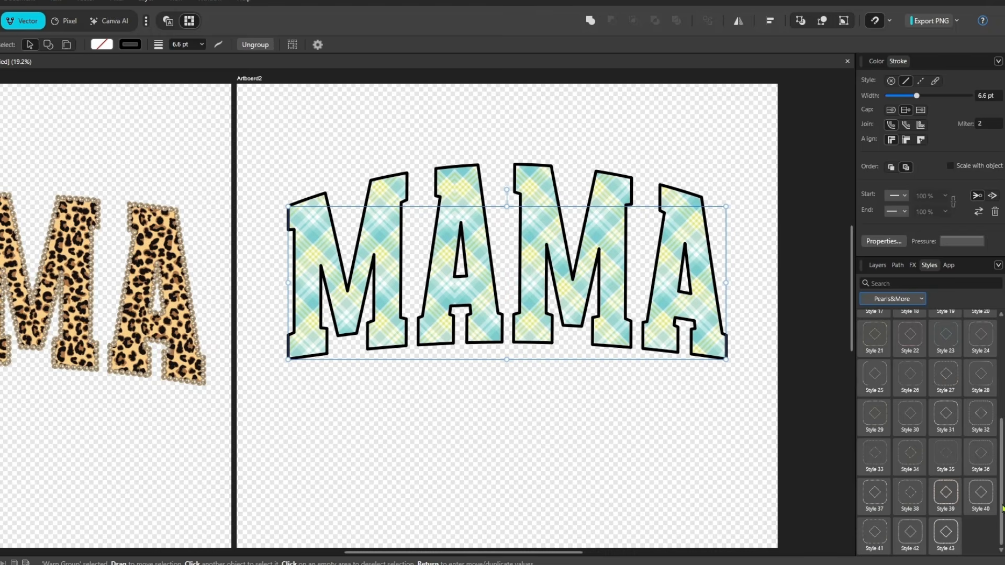
scroll(1001, 507, "up", 1)
left_click(941, 407)
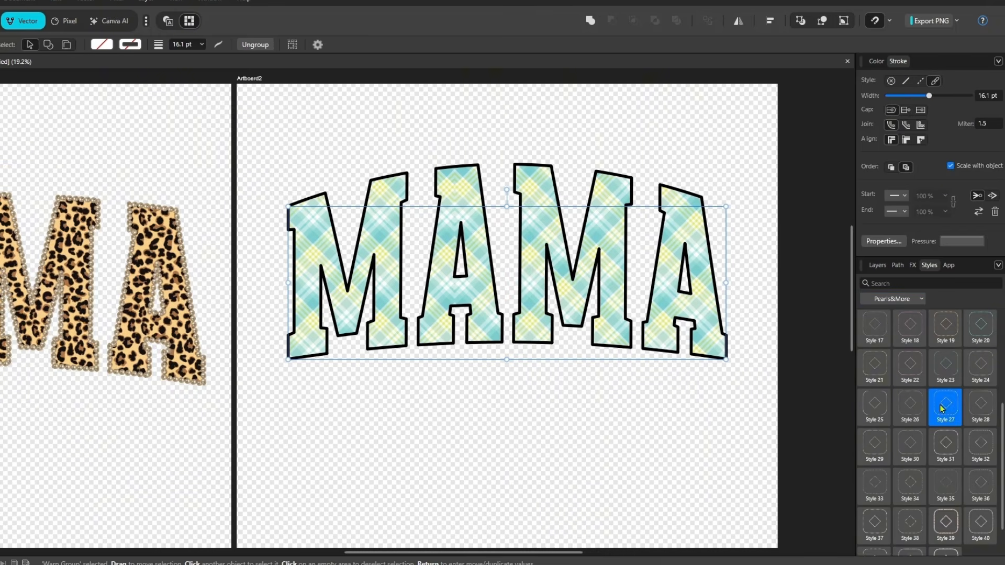
double_click(392, 272)
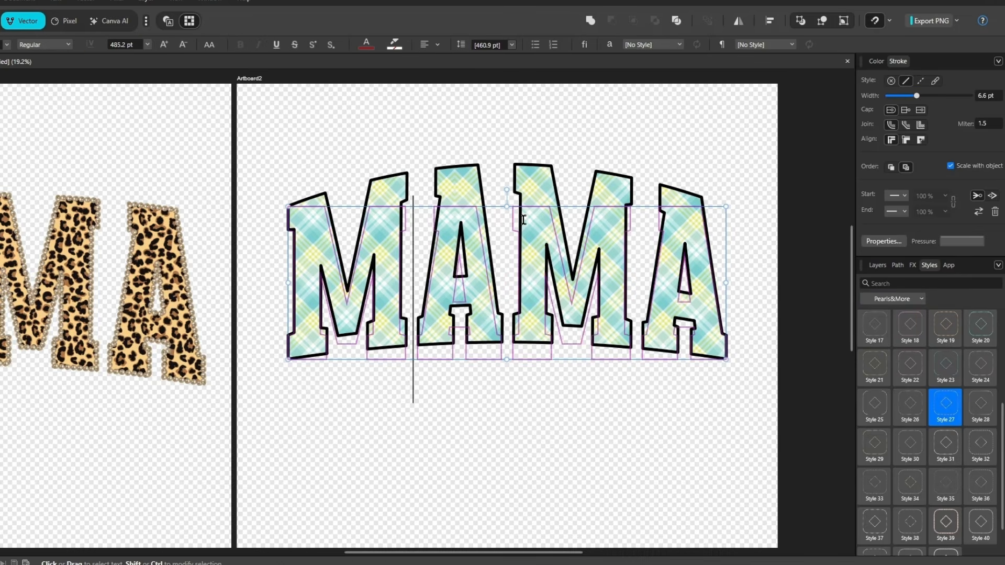
left_click(941, 406)
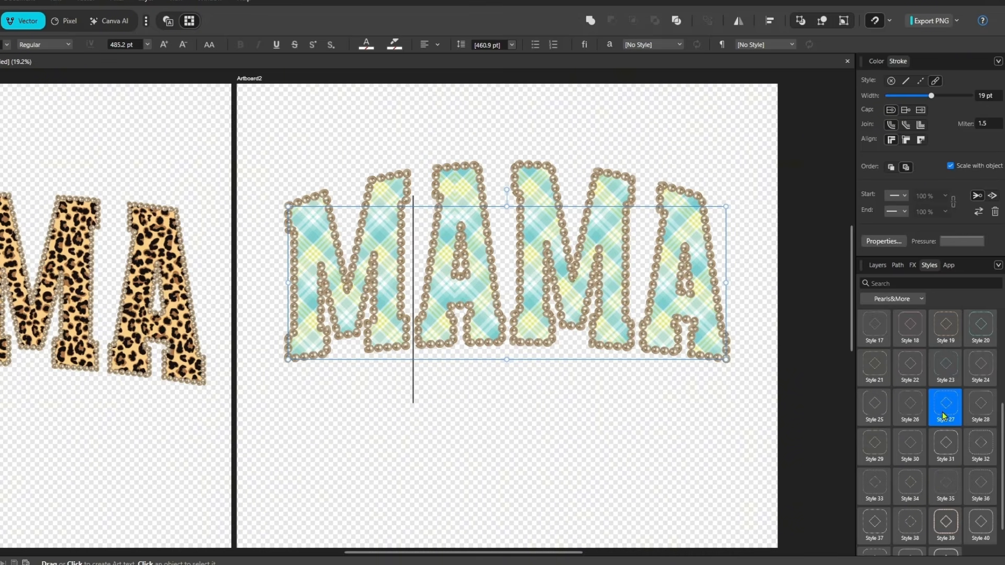
left_click_drag(934, 97, 925, 97)
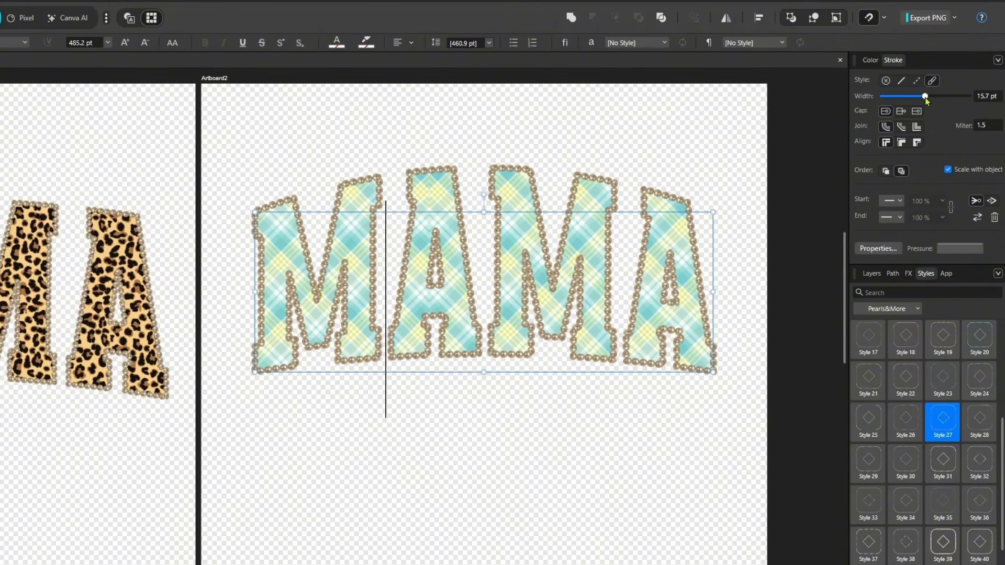
Try recolouring the pearl outline in bright teal (00FFE6) and other hues of the colour wheel.
left_click(870, 63)
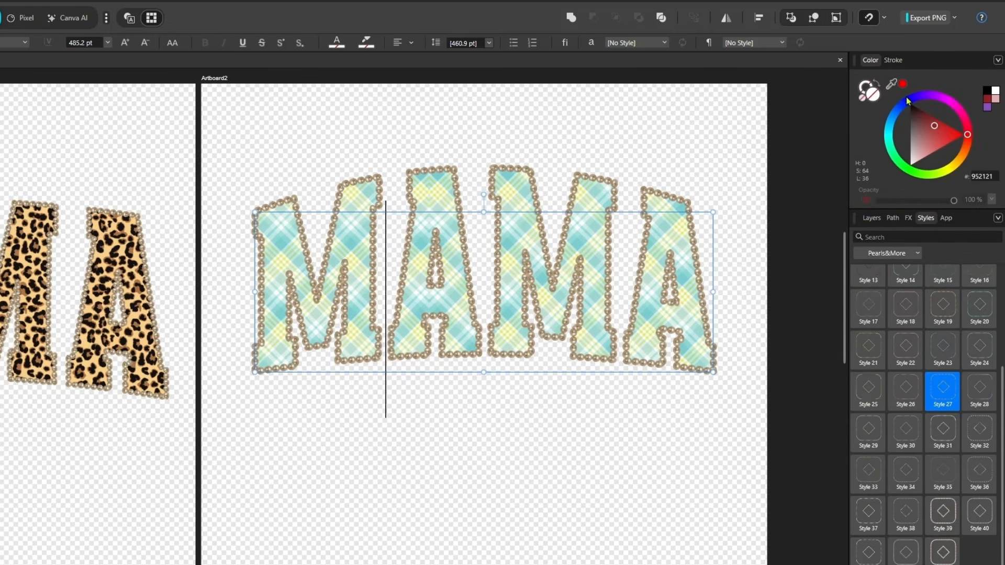
left_click_drag(931, 128, 908, 137)
left_click(888, 139)
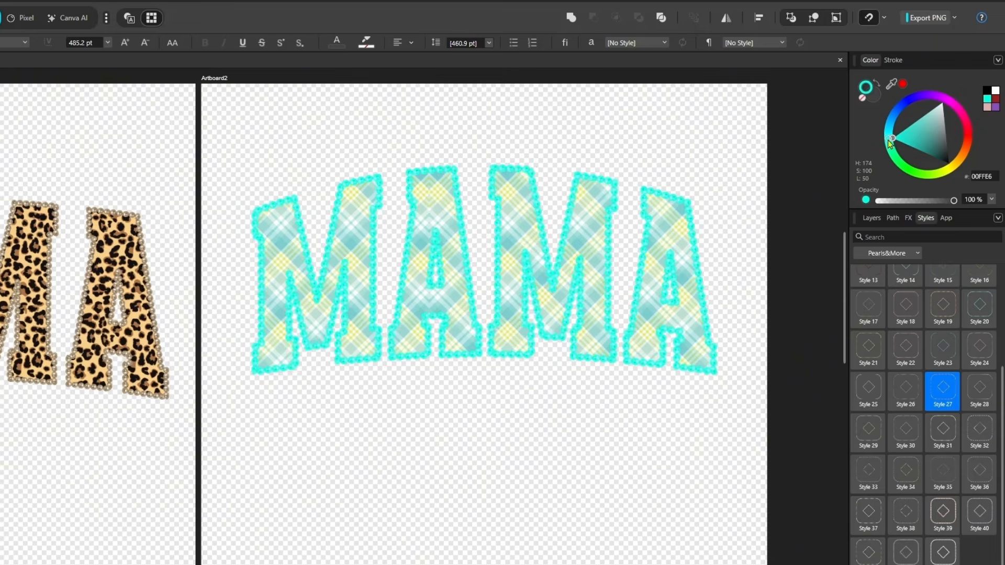
left_click(894, 127)
mouse_move(897, 120)
left_mouse_down()
mouse_move(936, 121)
mouse_move(935, 139)
mouse_move(925, 110)
mouse_move(918, 126)
mouse_move(913, 118)
mouse_move(926, 106)
mouse_move(942, 112)
mouse_move(908, 125)
left_mouse_up()
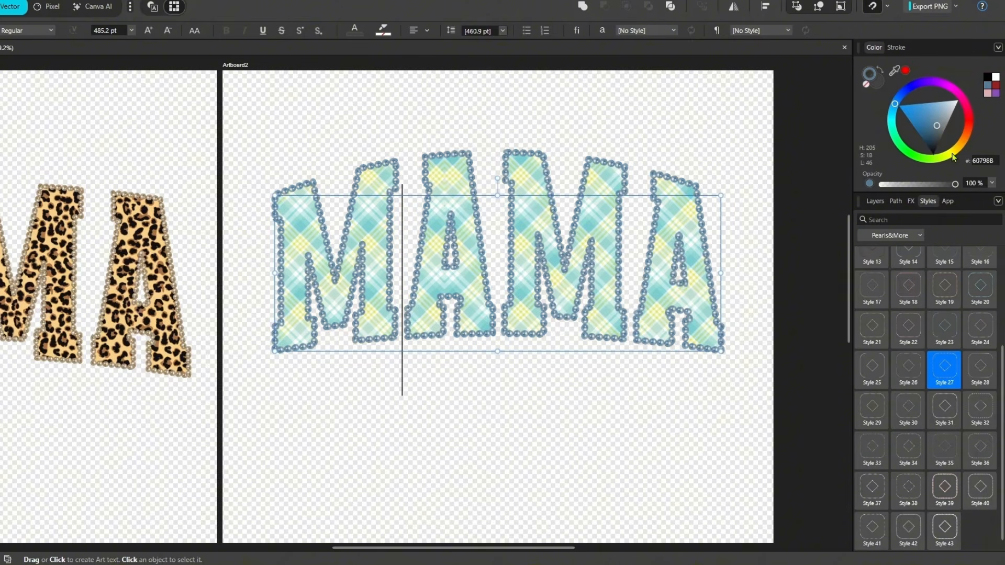
left_click(951, 152)
Try other Pearls&More styles on the MAMA text, including Style 35 and Style 37, and finish with Style 27.
left_click(944, 490)
left_click(943, 456)
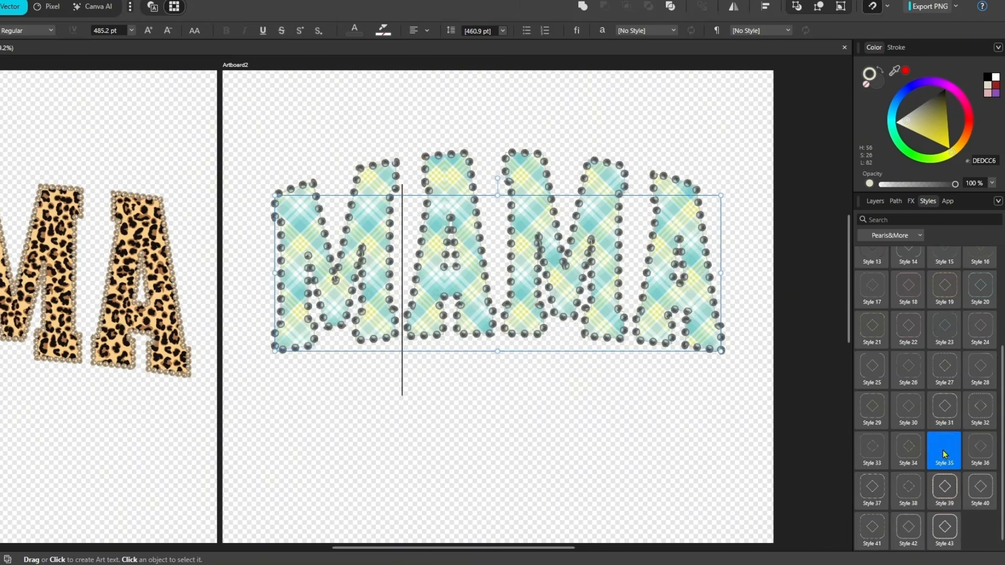
left_click(868, 490)
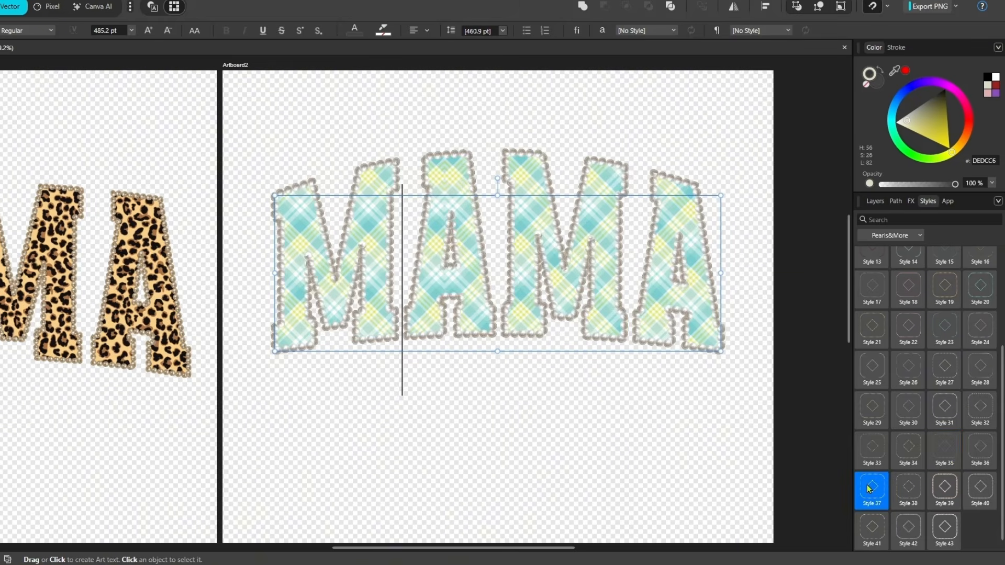
left_click(913, 365)
left_click(945, 368)
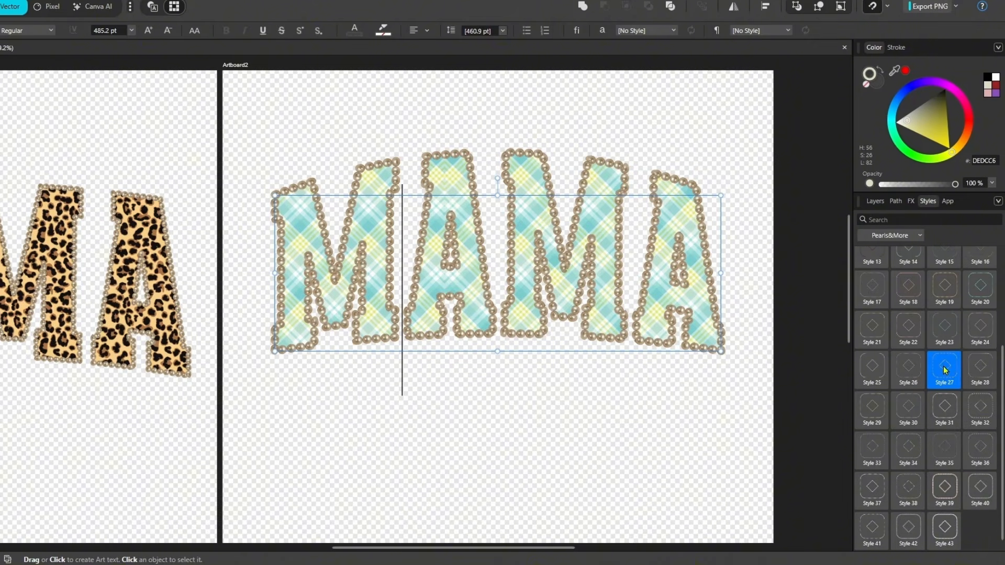
Try Styles 28, 26, 37, 39 and 19 on the MAMA text's outline and return to Style 27.
left_click(976, 376)
left_click(906, 375)
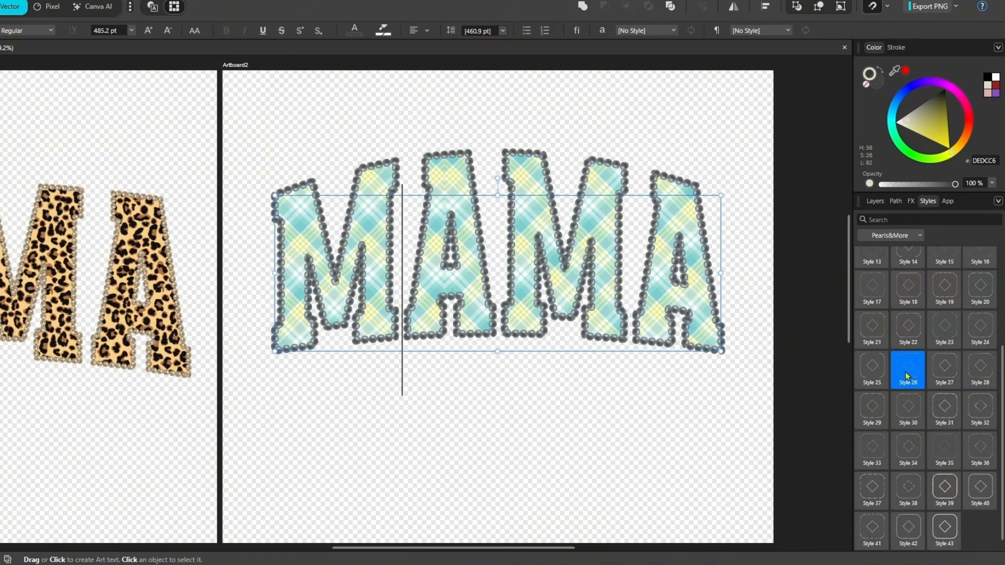
left_click(884, 492)
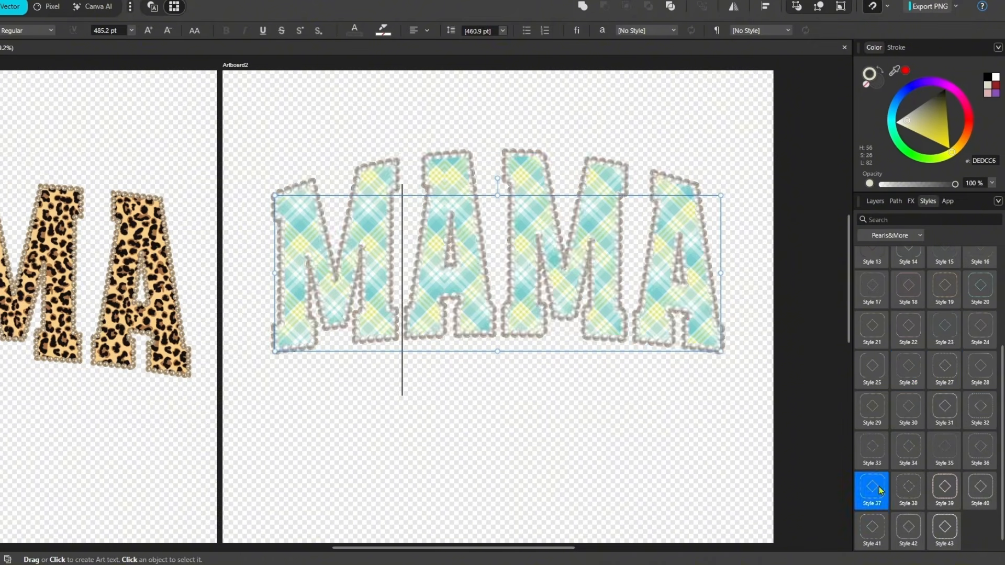
left_click(945, 489)
left_click(940, 301)
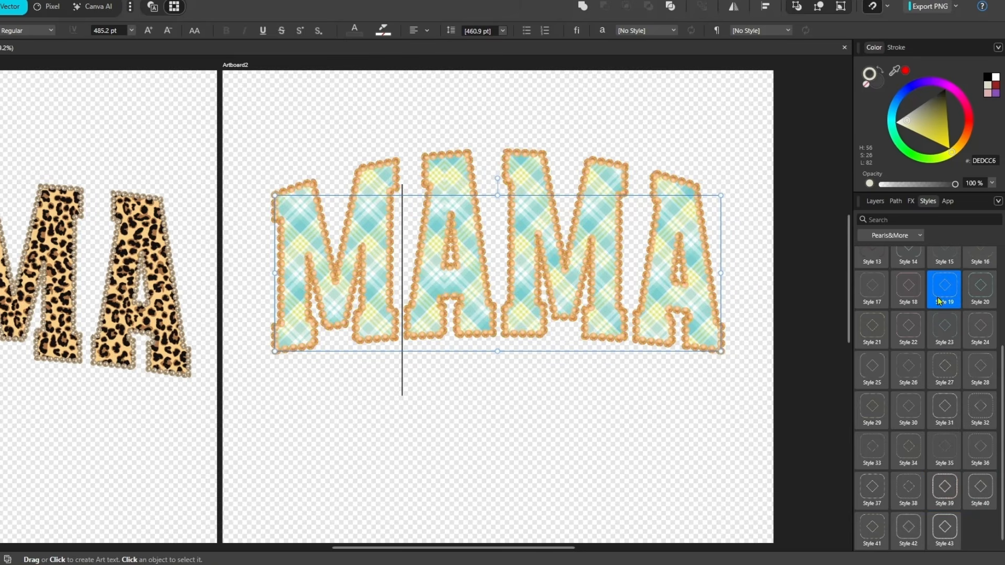
left_click(954, 369)
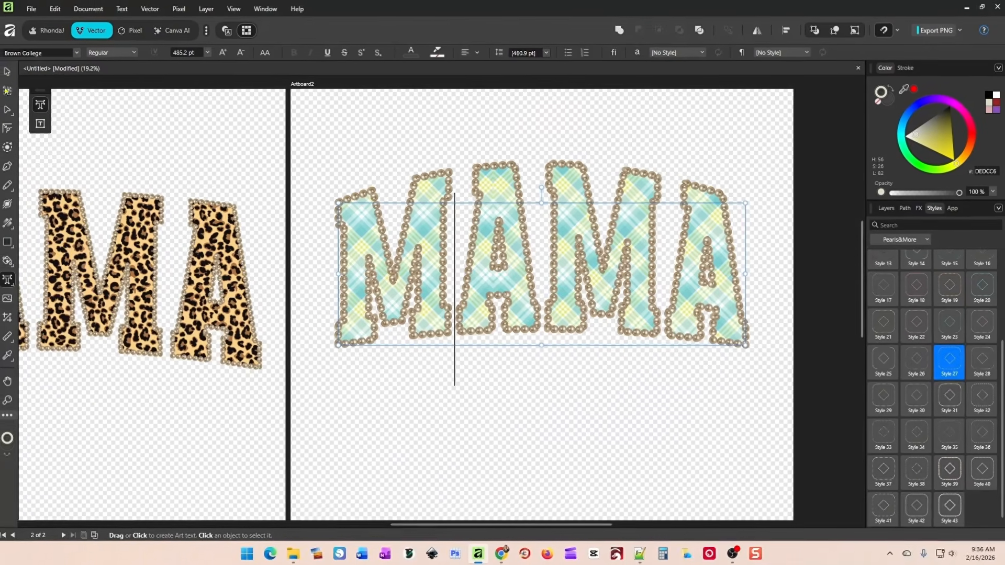
Select the MAMA warp group on Artboard2 and rasterize it into a pixel layer.
key("Escape")
mouse_move(516, 264)
left_mouse_down()
mouse_move(516, 230)
mouse_move(518, 281)
left_mouse_up()
left_click(596, 379)
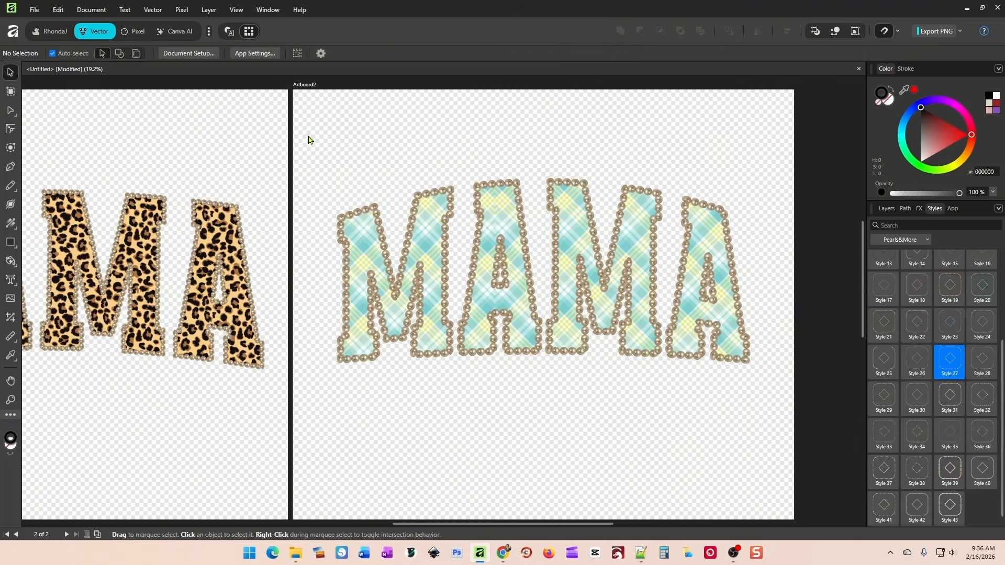
left_click_drag(308, 140, 767, 403)
right_click(647, 263)
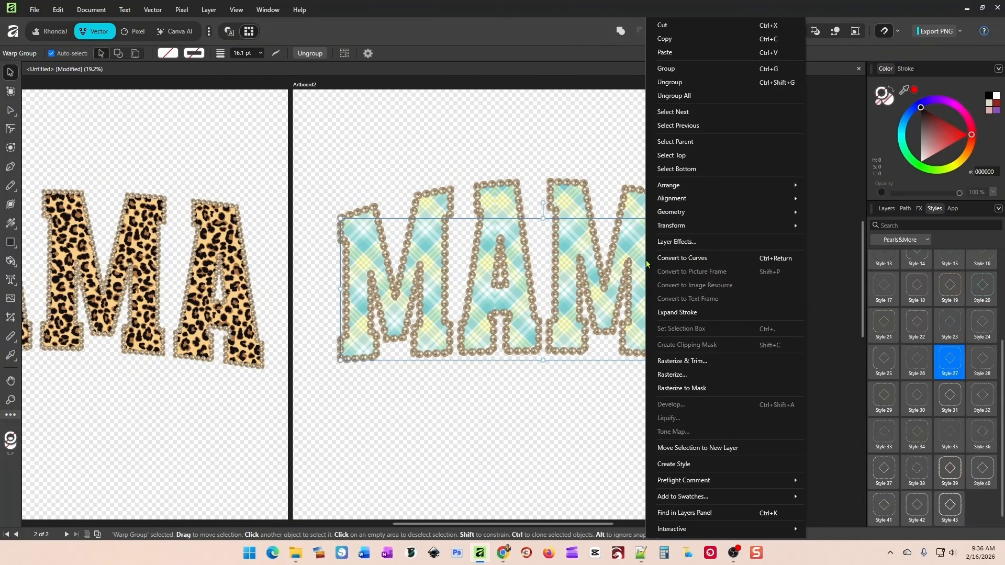
left_click(678, 375)
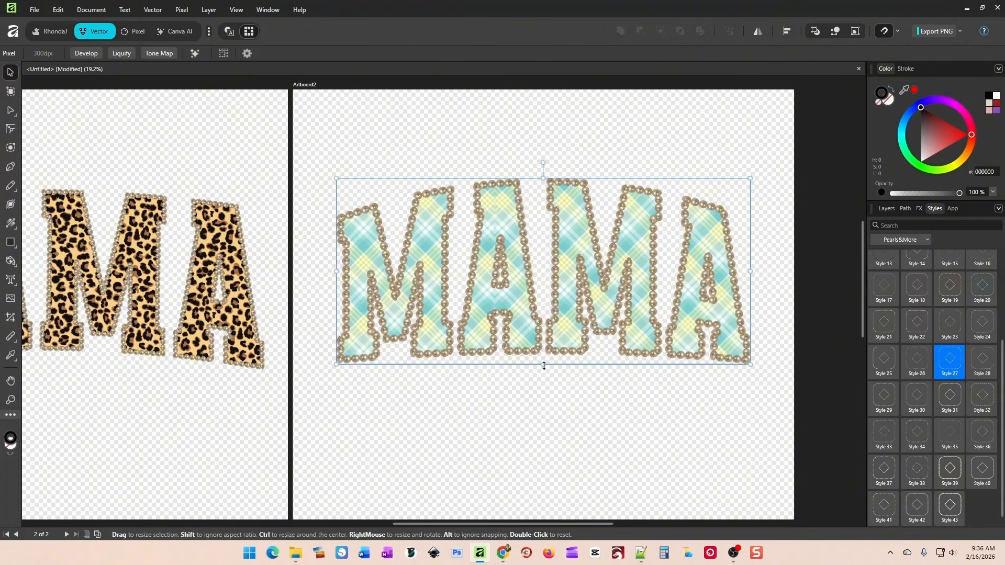
Move the rasterized MAMA design to the upper part of Artboard2, scale it down proportionally and centre it.
left_click_drag(518, 301, 519, 234)
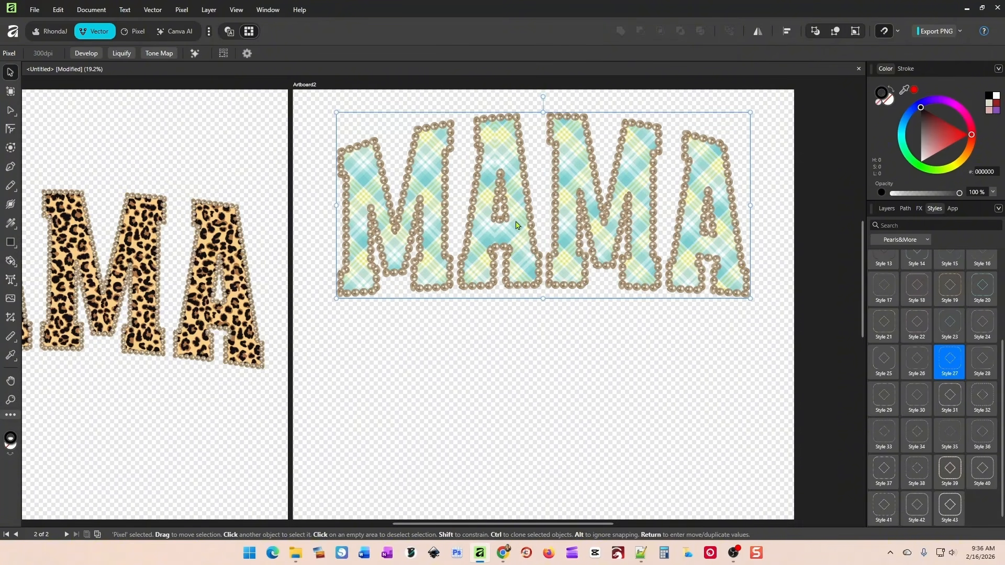
left_click(529, 321)
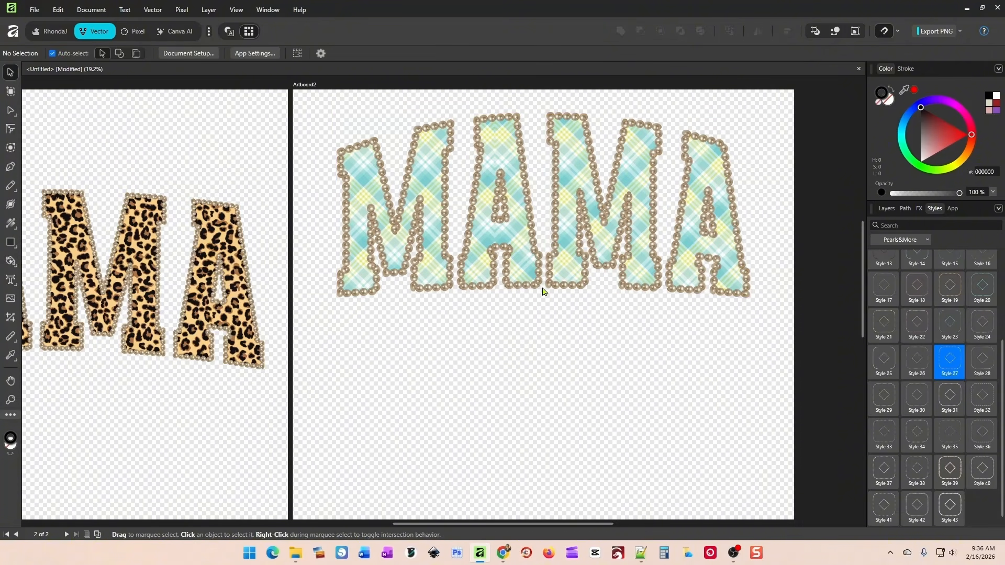
mouse_move(512, 252)
left_mouse_down()
mouse_move(498, 248)
mouse_move(512, 253)
left_mouse_up()
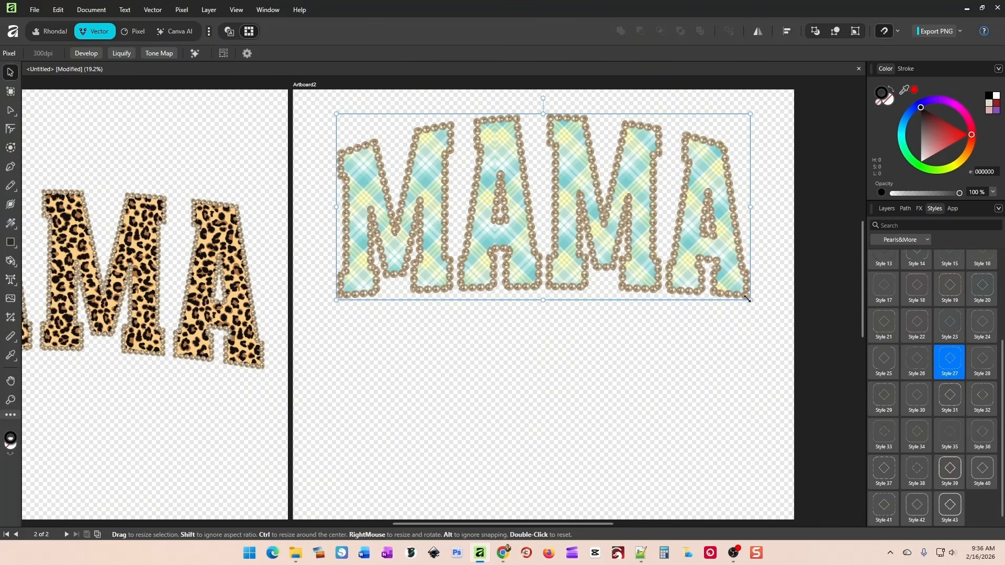
left_click_drag(751, 300, 640, 251)
left_click_drag(566, 195, 620, 193)
left_click(549, 285)
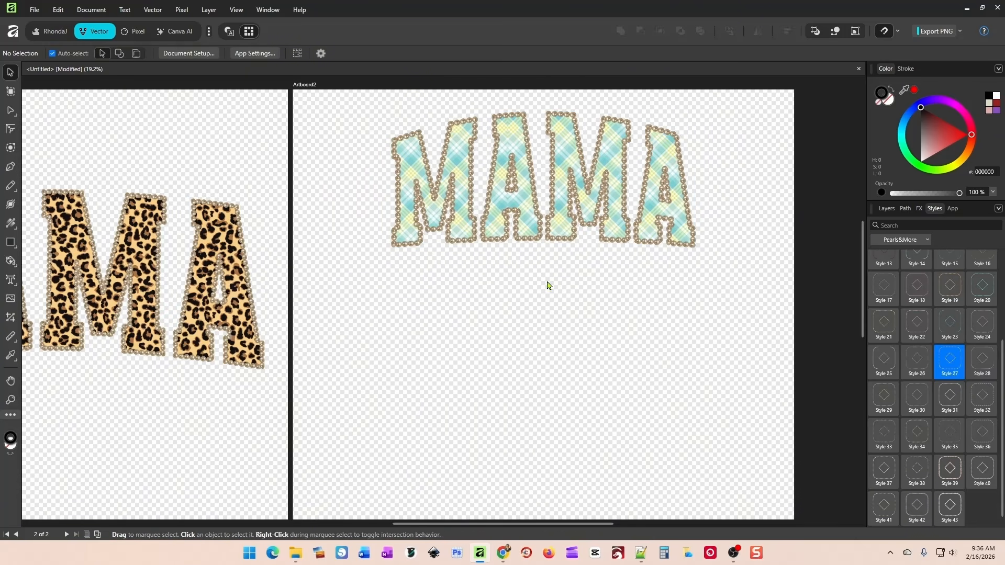
Draw a bow with two loops and two tails below MAMA using the Pencil Tool with a 9 pt stroke.
left_click(9, 187)
right_click(9, 189)
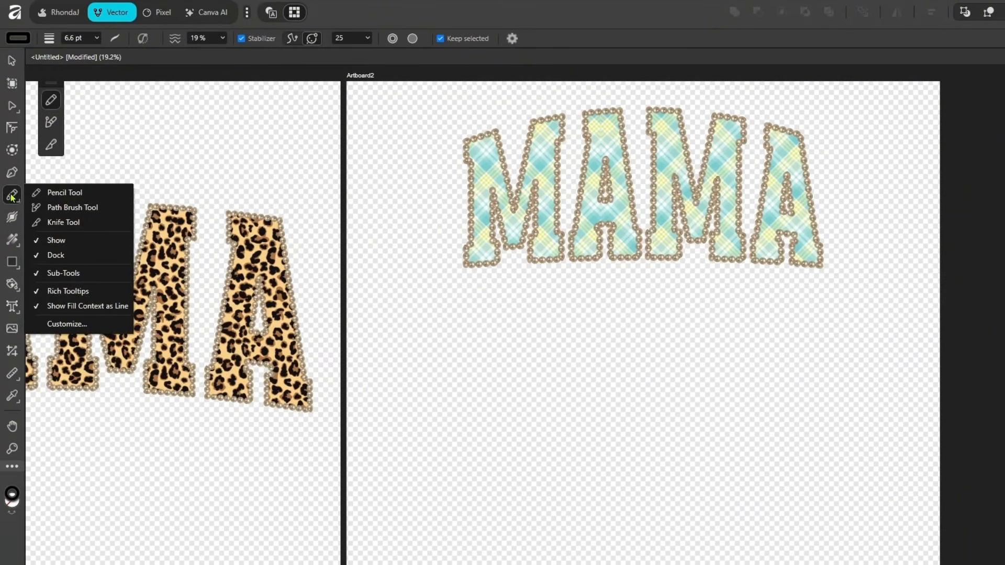
left_click(67, 194)
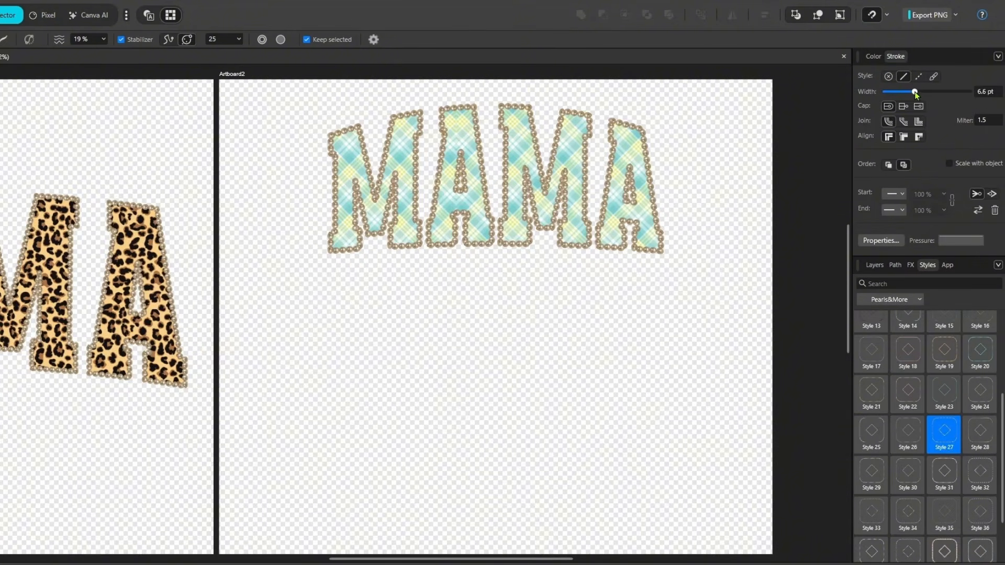
left_click_drag(915, 93, 919, 92)
mouse_move(501, 343)
left_mouse_down()
mouse_move(430, 311)
mouse_move(400, 323)
mouse_move(401, 350)
mouse_move(435, 363)
mouse_move(483, 356)
mouse_move(519, 333)
mouse_move(598, 356)
mouse_move(514, 356)
mouse_move(501, 343)
mouse_move(479, 435)
mouse_move(523, 401)
mouse_move(554, 479)
left_mouse_up()
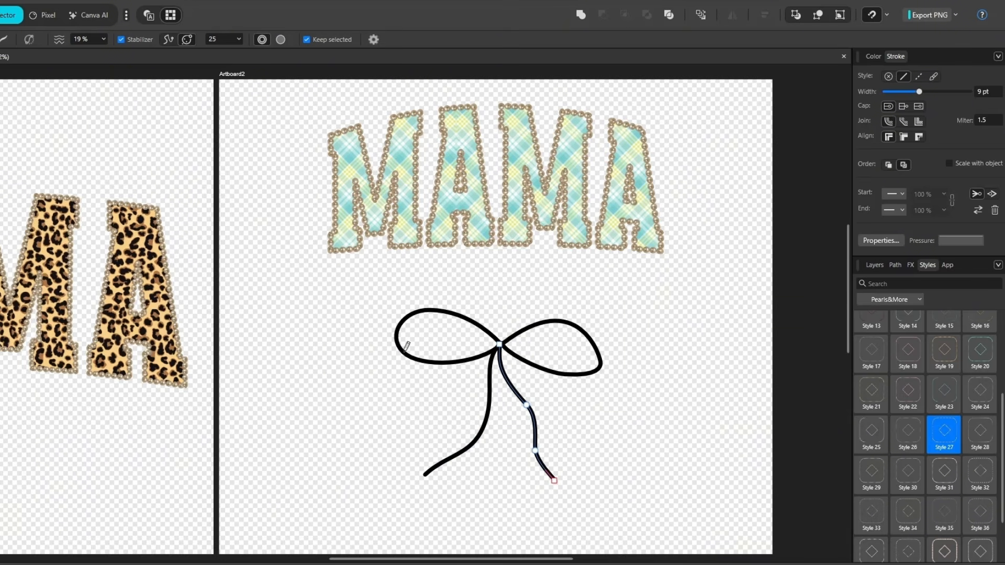
Apply Style 27 to all the bow curves and set their stroke width to 18.1 pt.
key("v")
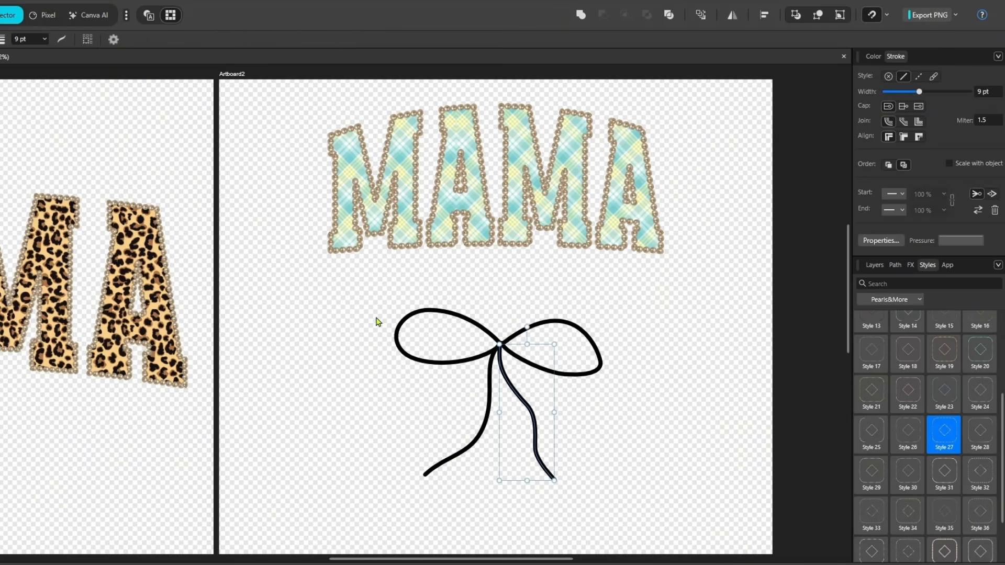
mouse_move(361, 287)
left_mouse_down()
mouse_move(638, 507)
mouse_move(639, 526)
left_mouse_up()
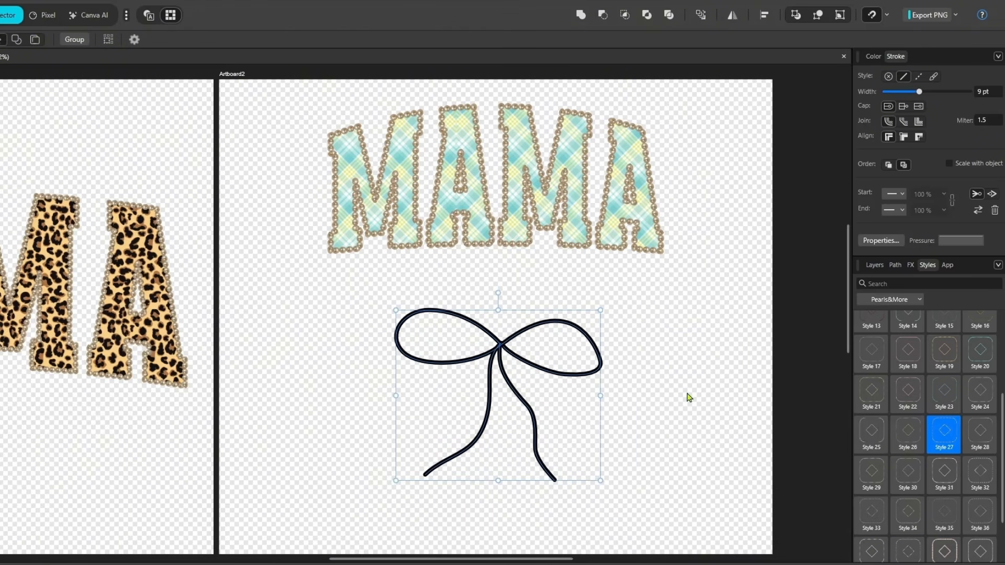
left_click(934, 431)
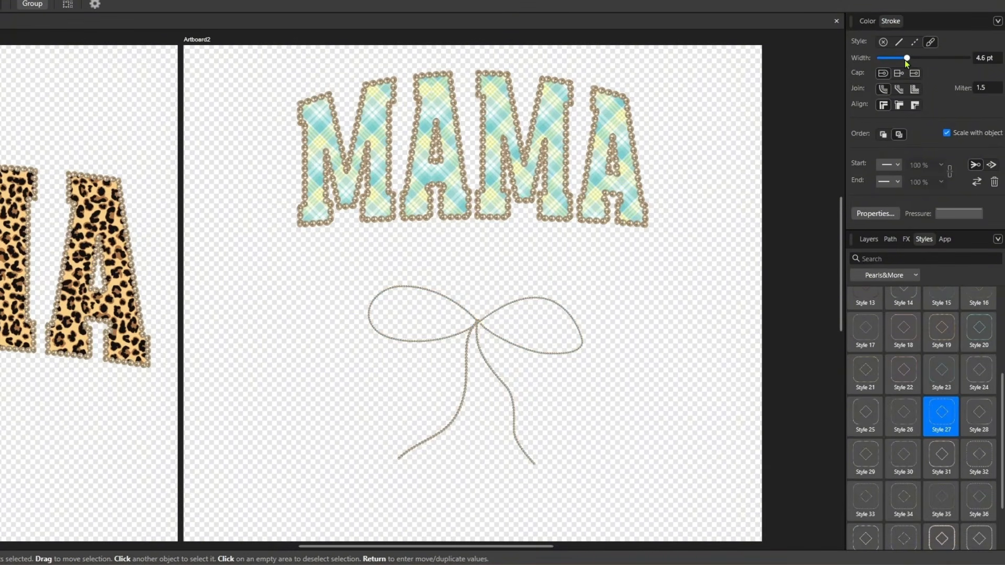
left_click_drag(906, 58, 923, 62)
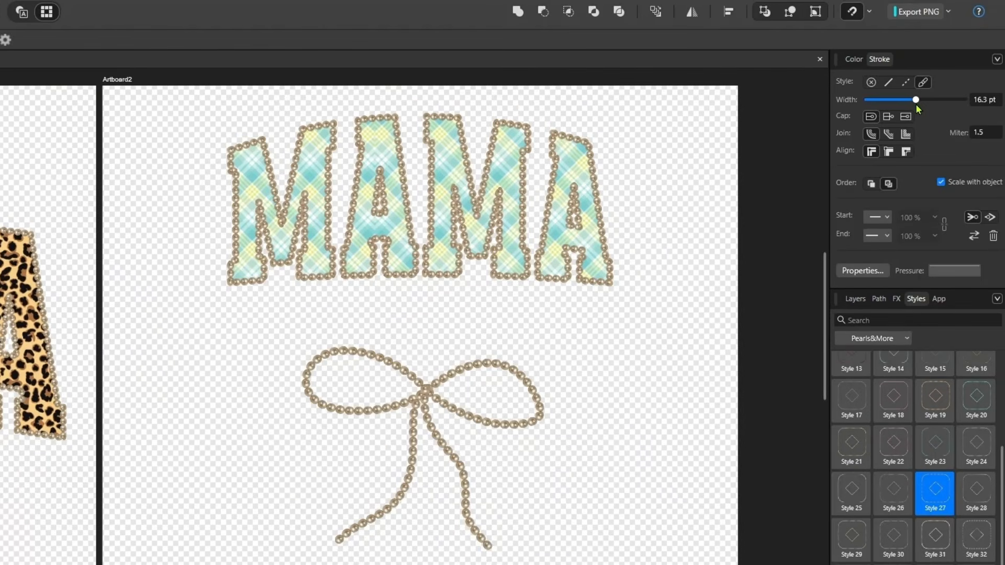
left_click_drag(915, 103, 917, 104)
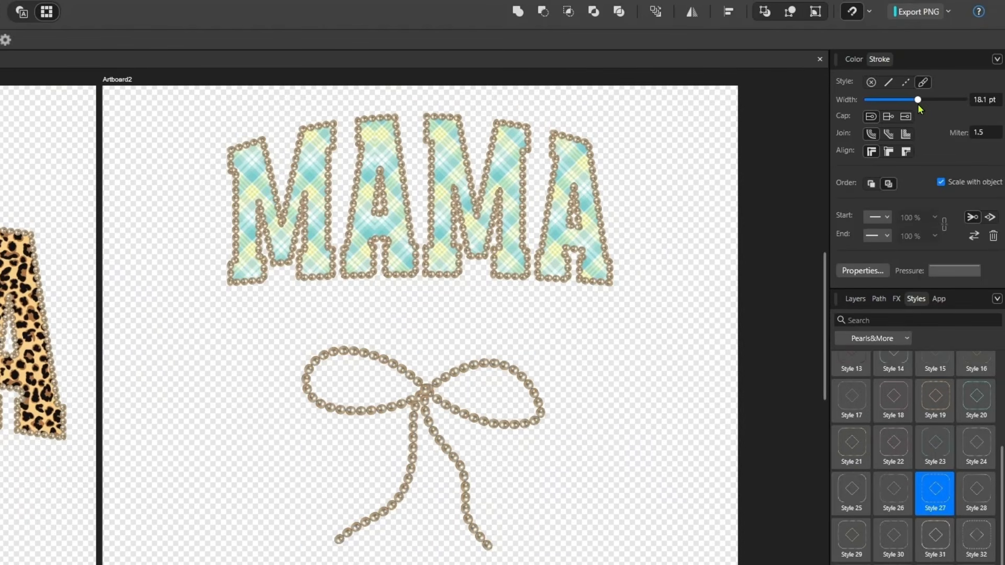
Group the pearl bow curves, scale the group down and position it just beneath the plaid MAMA.
right_click(432, 395)
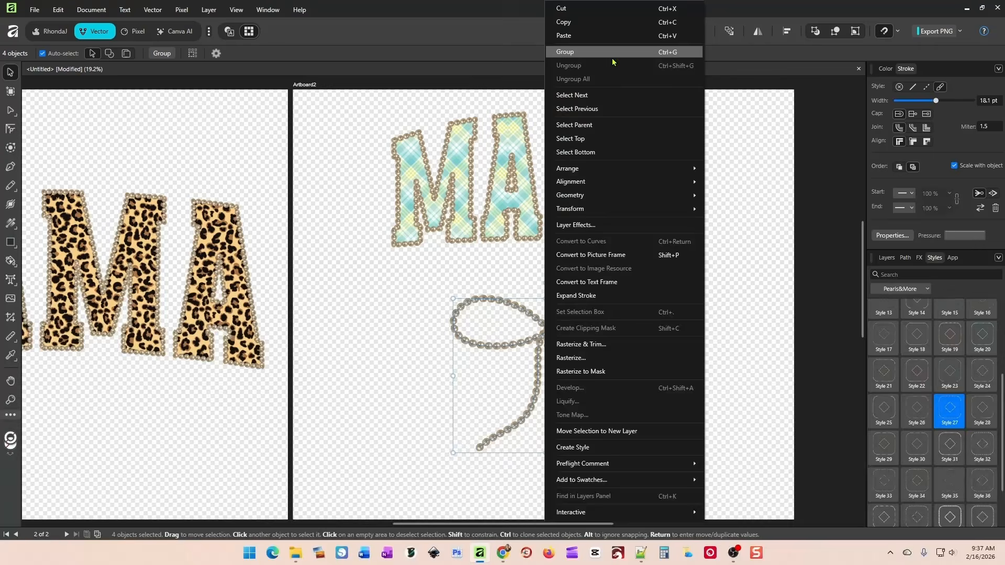
left_click(611, 62)
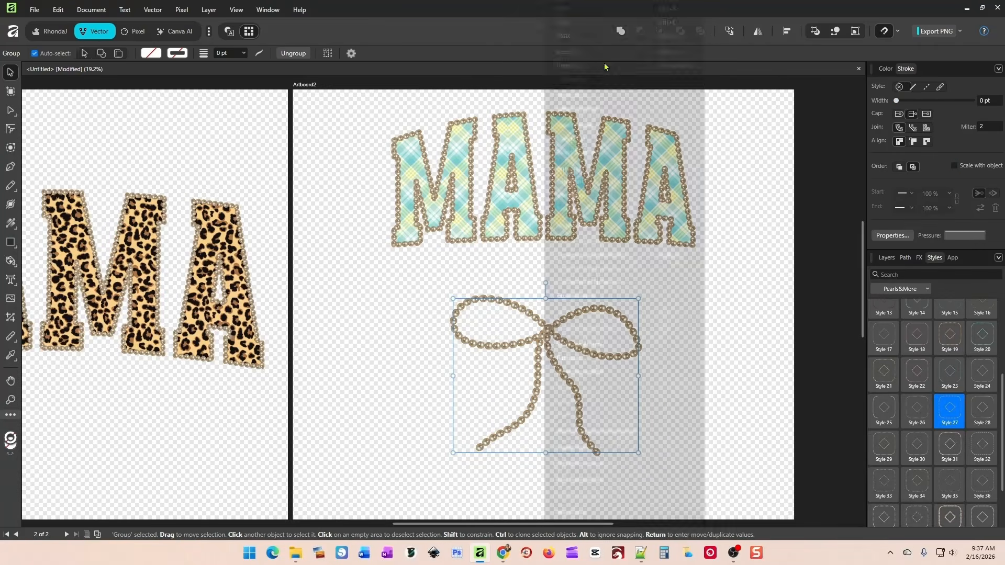
left_click_drag(550, 335, 554, 298)
left_click_drag(642, 417, 620, 387)
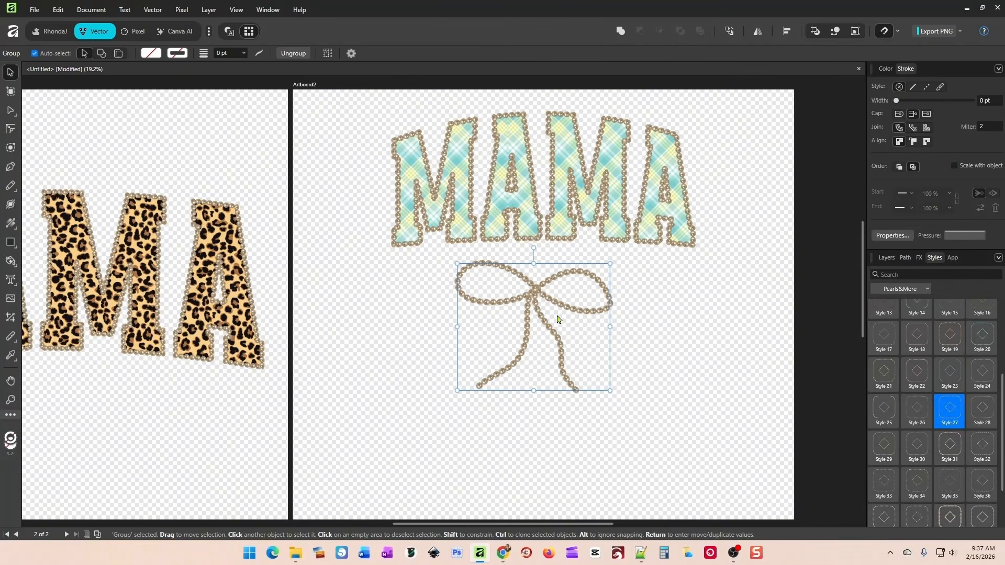
left_click_drag(556, 316, 564, 298)
left_click(661, 299)
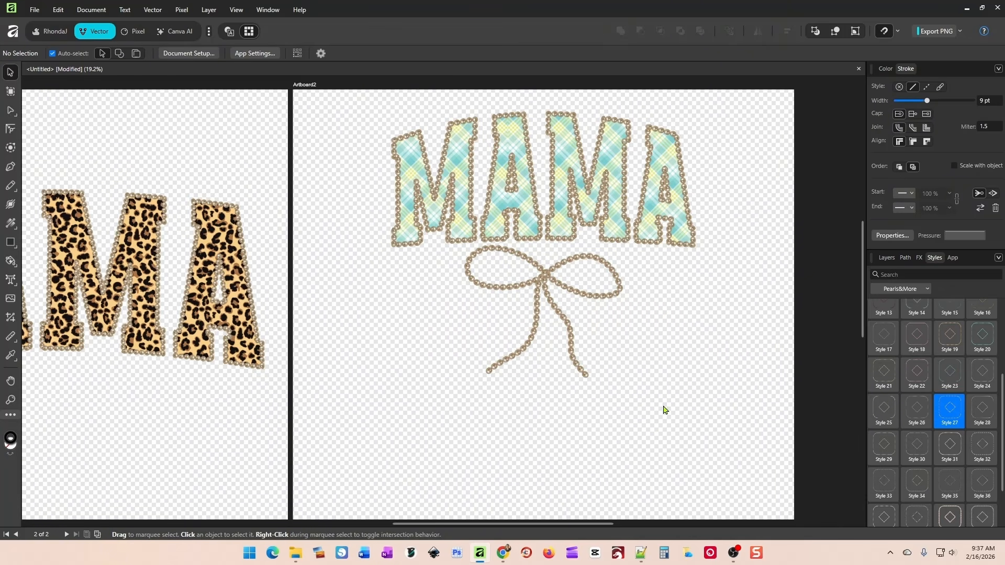
Move the pearl bow group above the leopard-print MAMA on the other artboard.
left_click_drag(551, 307, 170, 146)
left_click(520, 339)
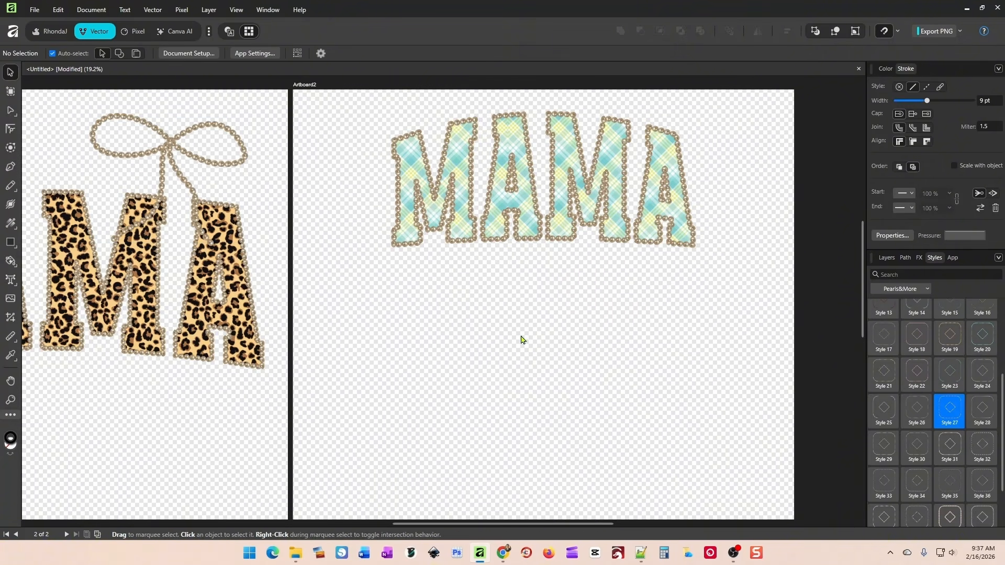
Add the art text "love" in Brown College at 284.7 pt below the plaid MAMA.
left_click(10, 281)
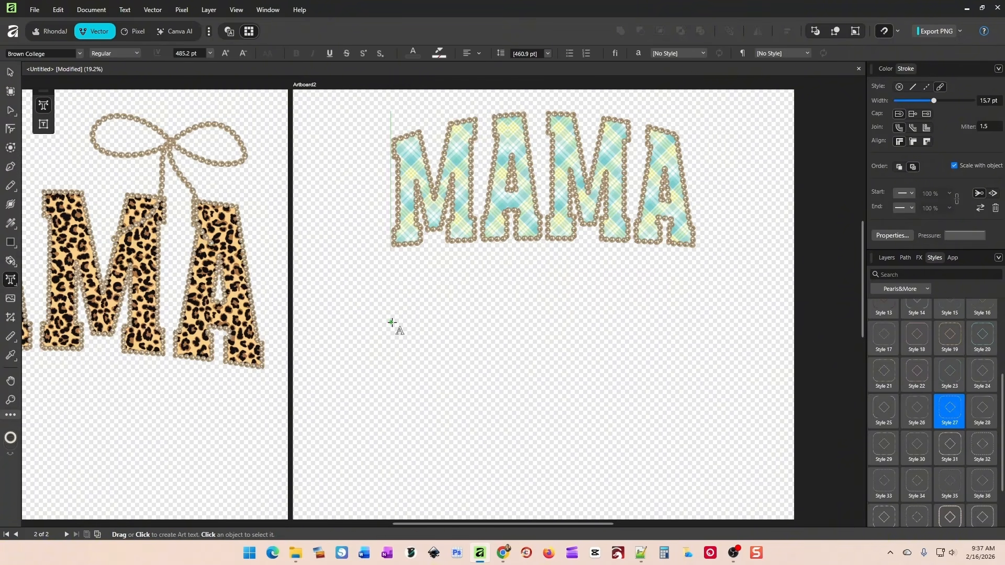
left_click_drag(391, 317, 462, 406)
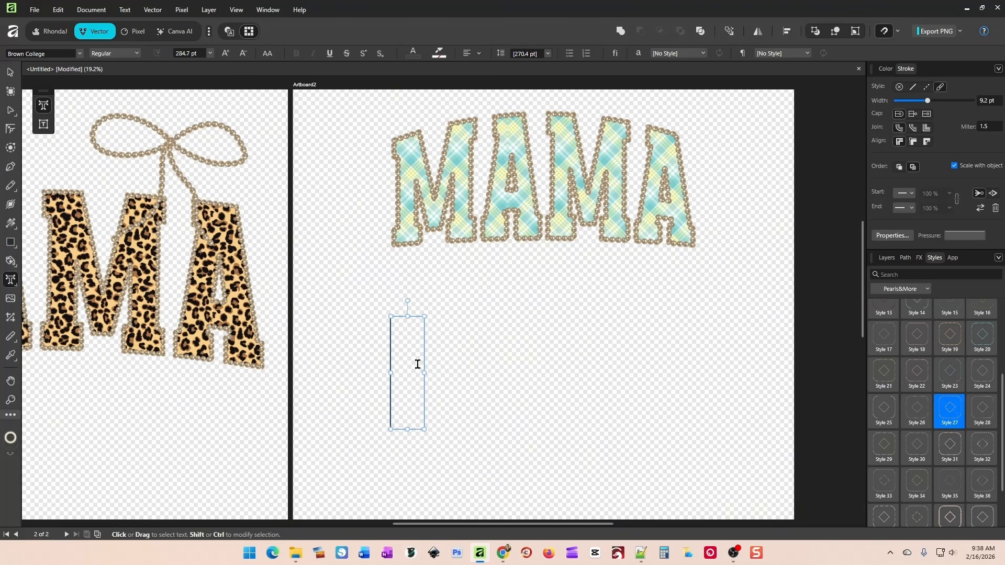
type("LOVE")
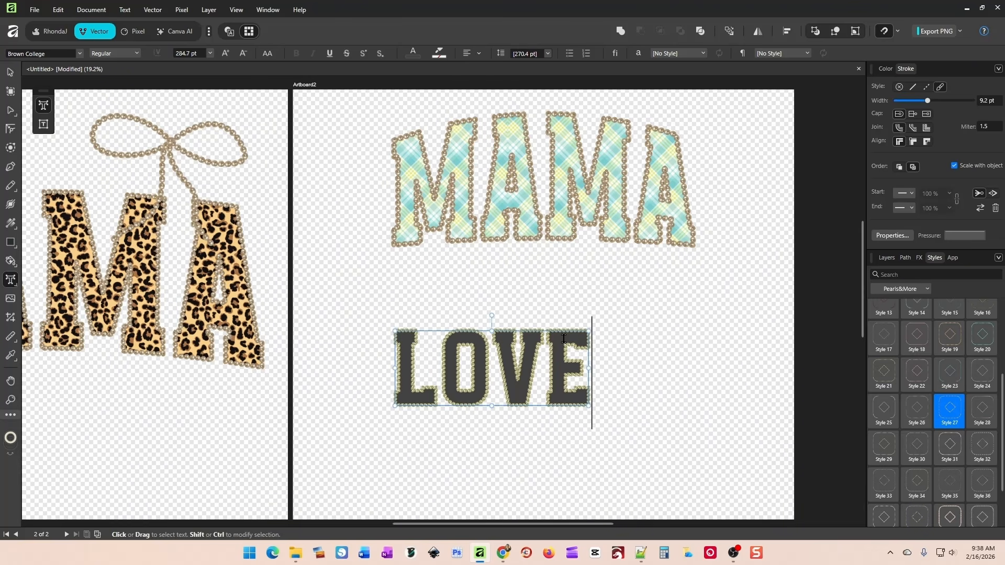
key("Escape")
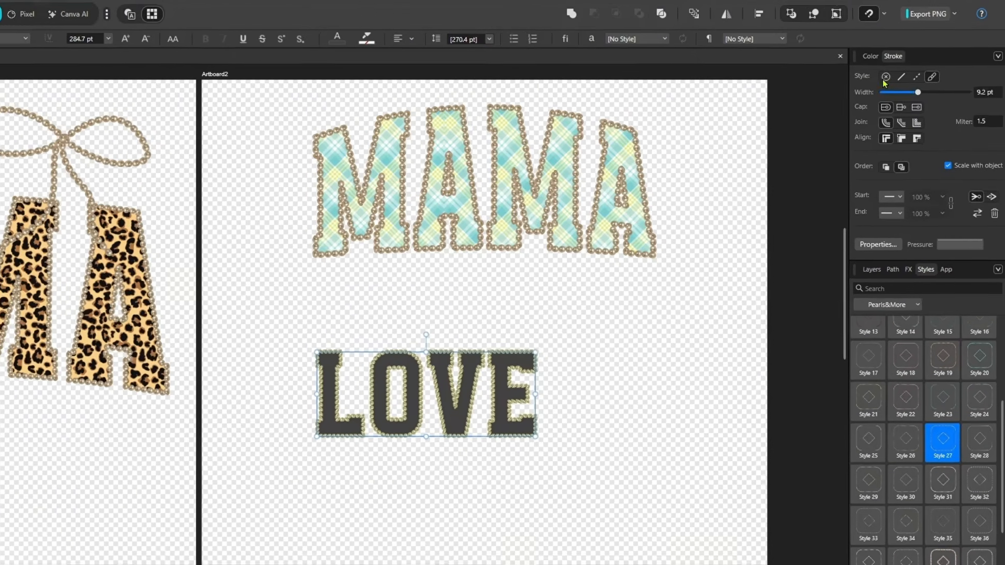
Select all of the love text and remove its pearl stroke.
left_click(884, 80)
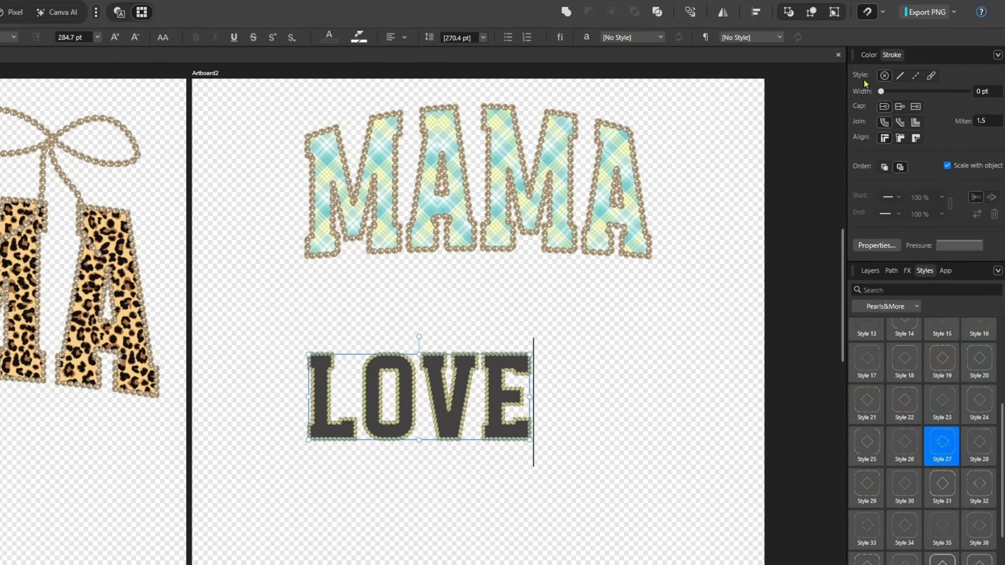
left_click_drag(528, 370, 310, 362)
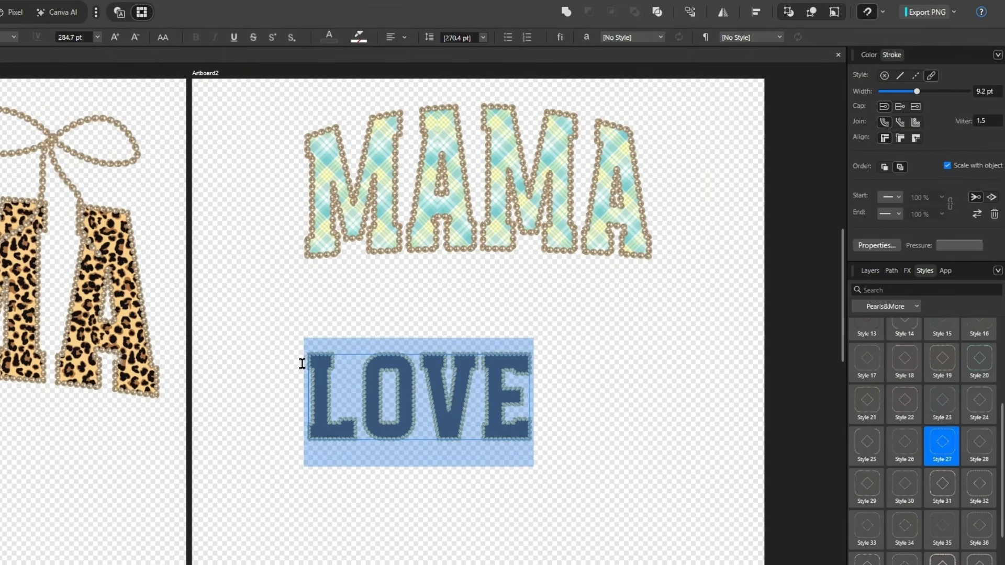
left_click(884, 76)
left_click(868, 55)
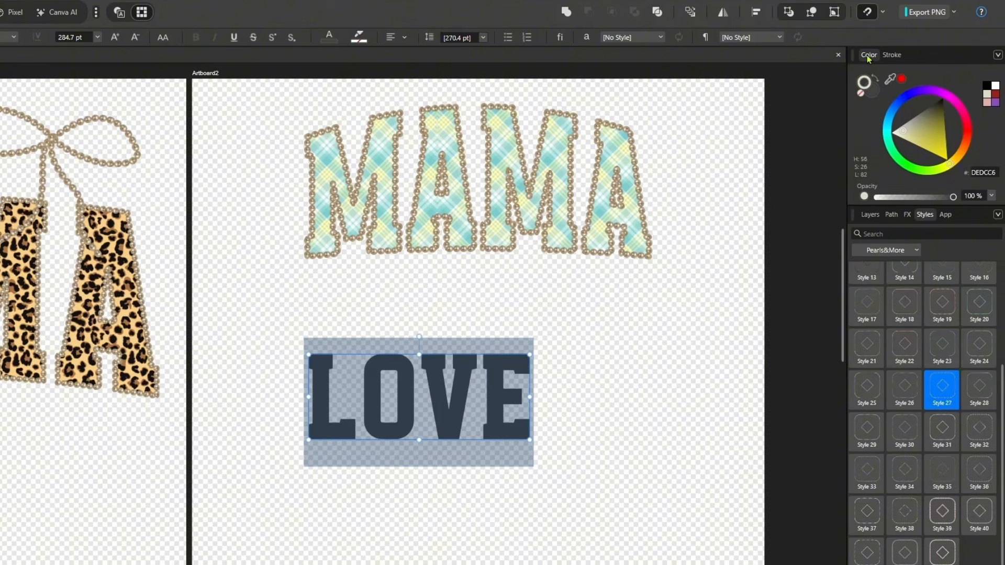
left_click(891, 55)
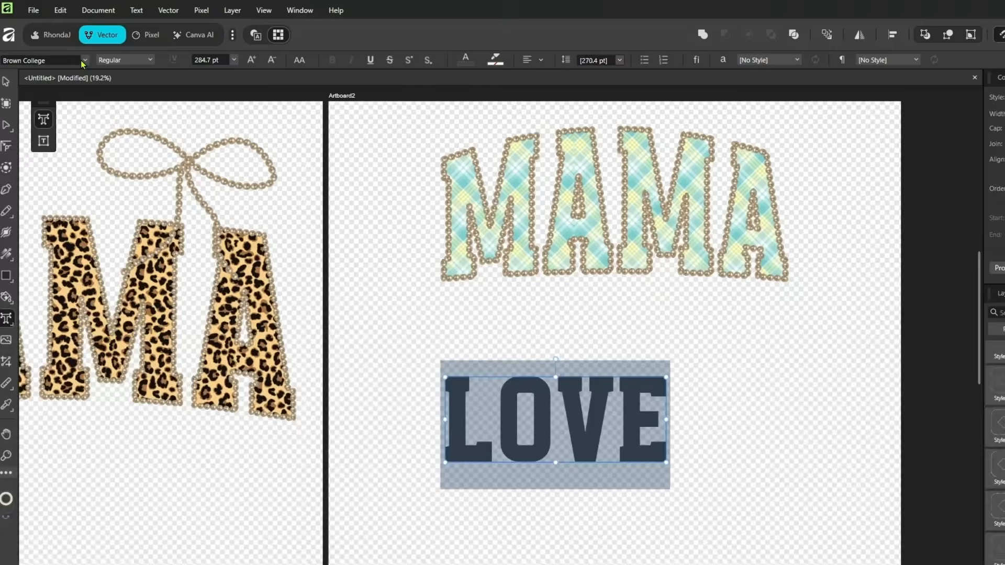
Change the love text's font to Backstay Single Line and give it a 3.3 pt solid stroke.
left_click(90, 60)
left_click(41, 76)
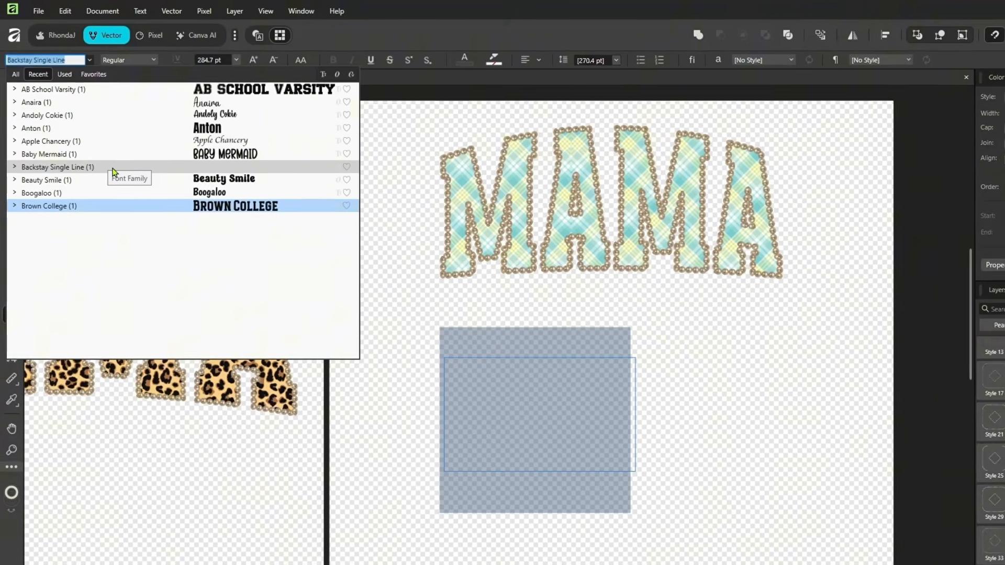
left_click(115, 169)
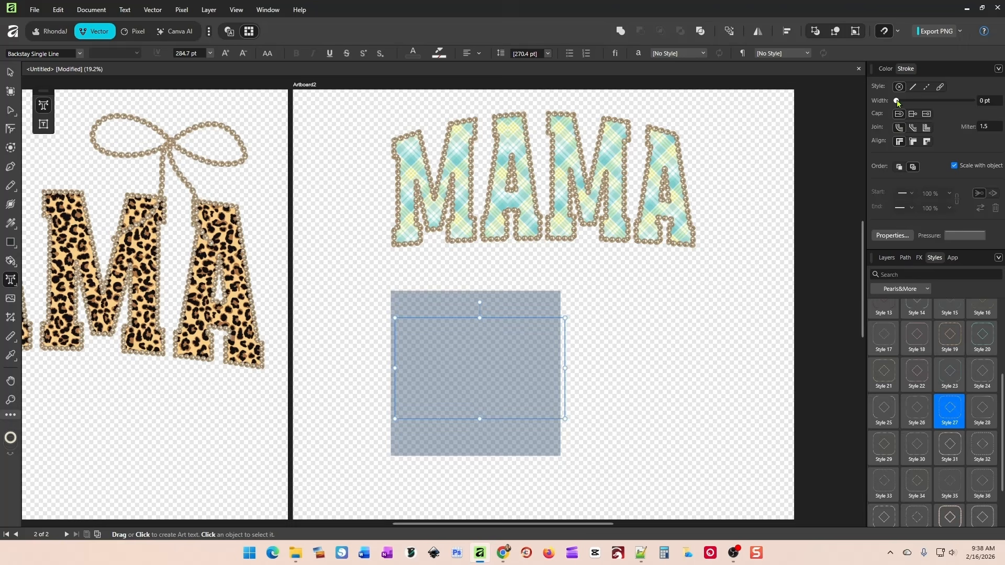
left_click_drag(897, 102, 900, 102)
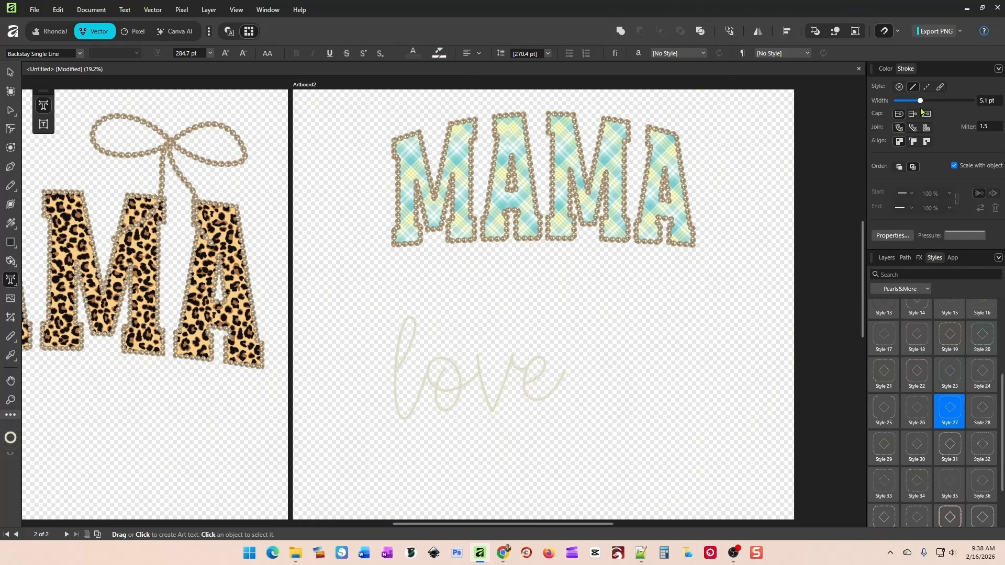
left_click_drag(916, 108, 917, 108)
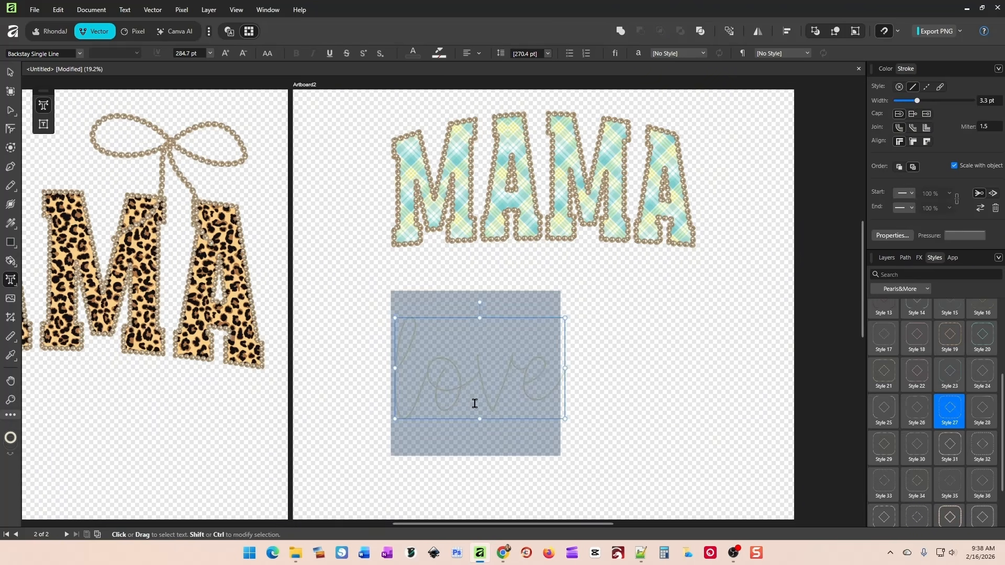
Switch to Chrome and open creativefabrica.com in a new tab.
left_click(500, 552)
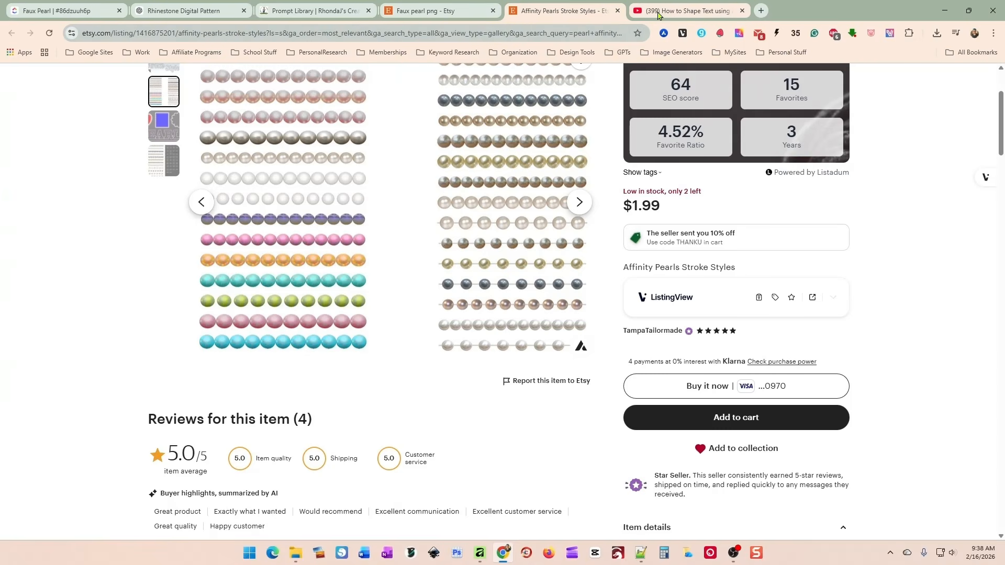
left_click(755, 11)
type("c")
key("Return")
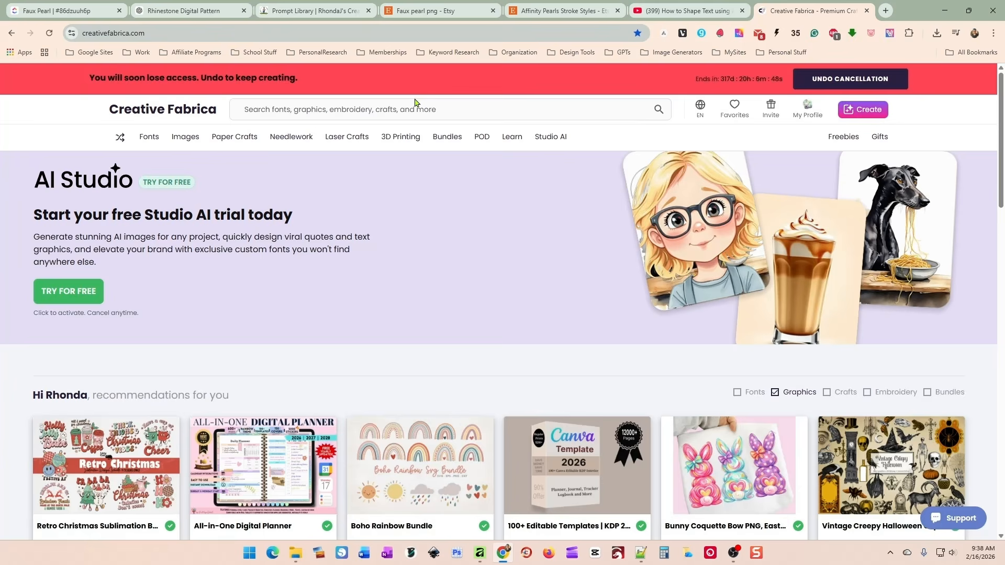
Search Creative Fabrica for single line fonts and browse the results.
left_click(428, 105)
type("single line font")
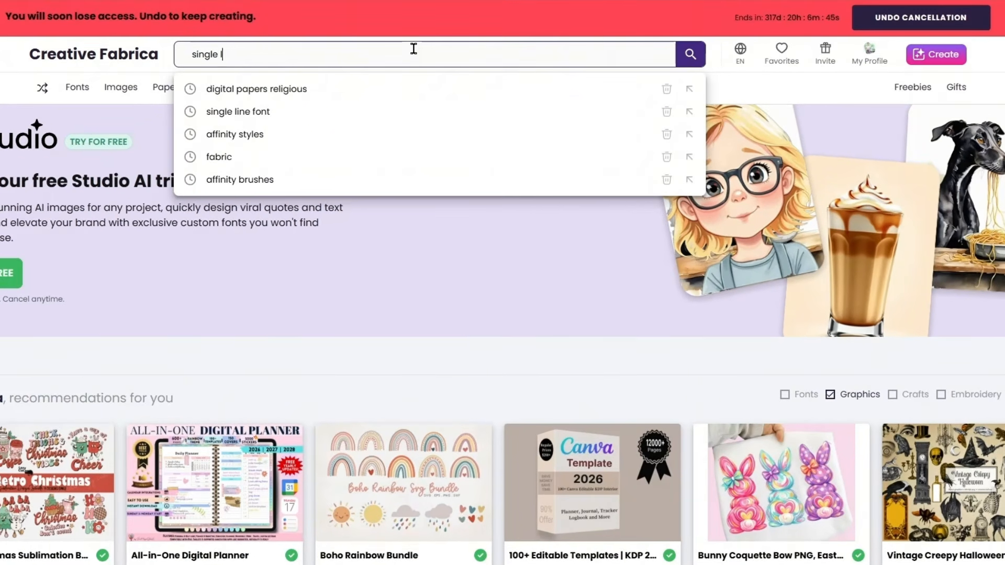
key("Return")
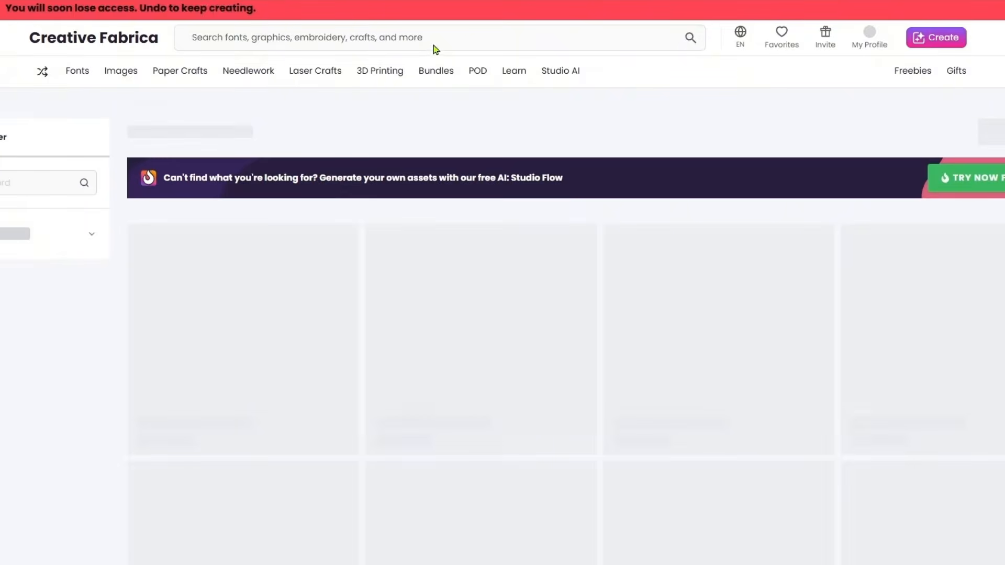
scroll(653, 297, "down", 5)
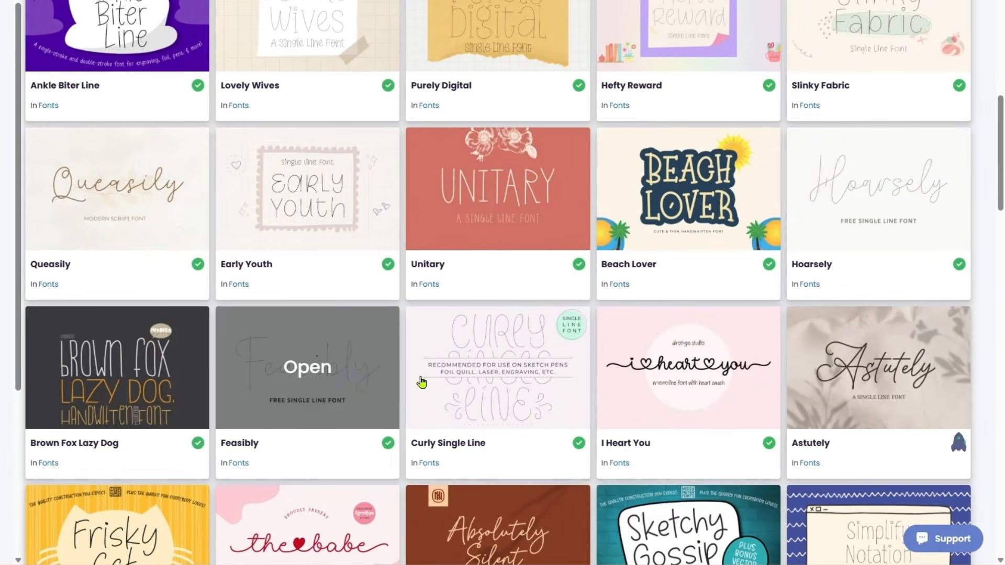
scroll(651, 334, "down", 1)
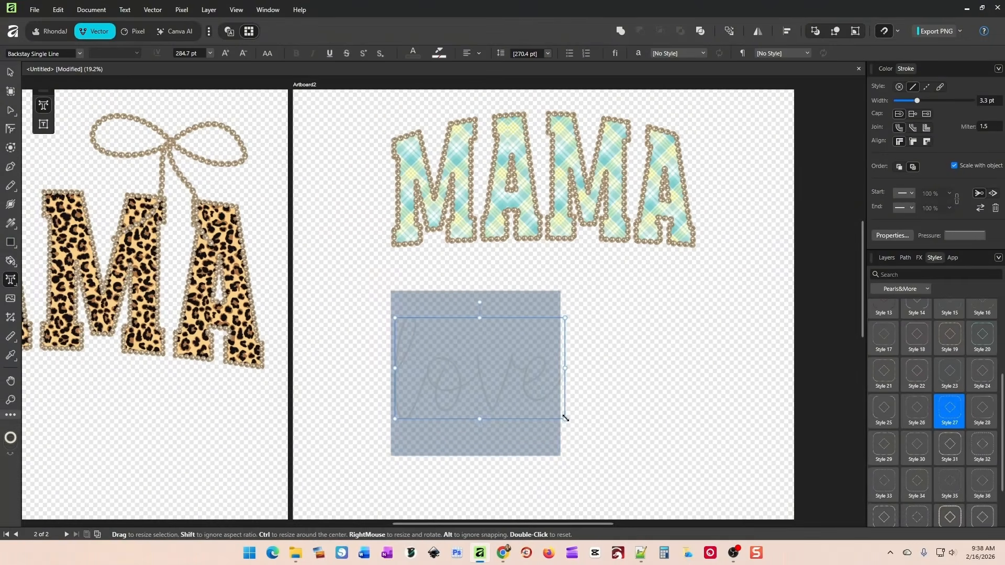
Switch back to Affinity, enlarge the love text to about 442.7 pt and move it up beneath the plaid MAMA.
left_click_drag(565, 417, 659, 475)
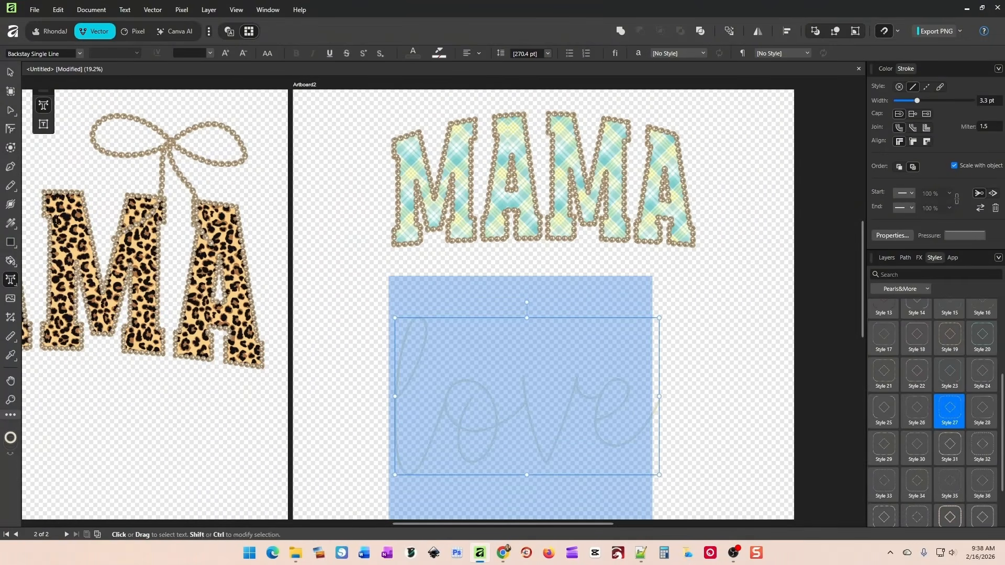
left_click(10, 91)
left_click(11, 73)
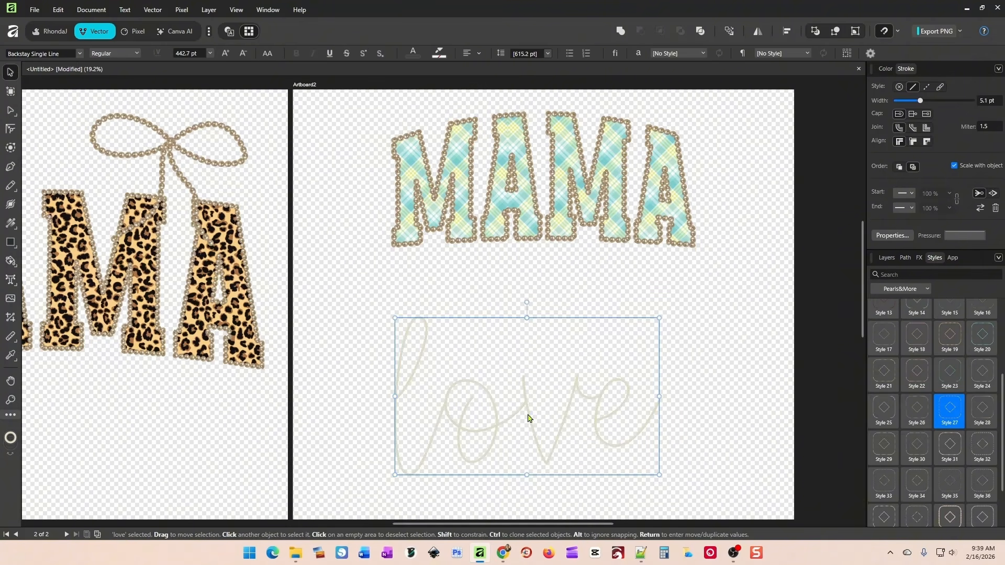
left_click_drag(529, 415, 550, 390)
Change the love text's stroke colour to black (000000) and reposition the text under the plaid MAMA.
left_click(886, 68)
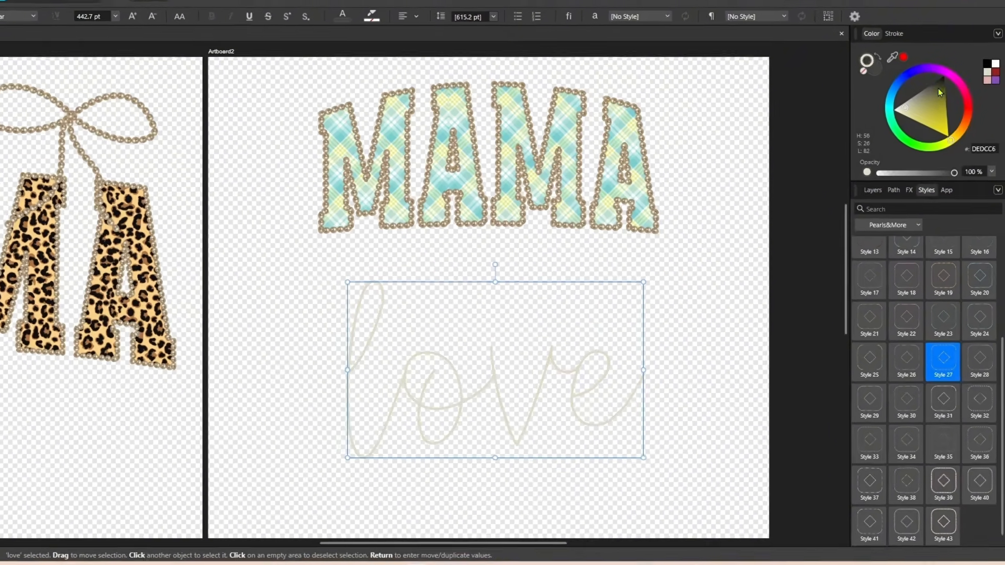
left_click_drag(938, 89, 943, 75)
left_click_drag(438, 374, 405, 366)
left_click_drag(503, 353, 514, 353)
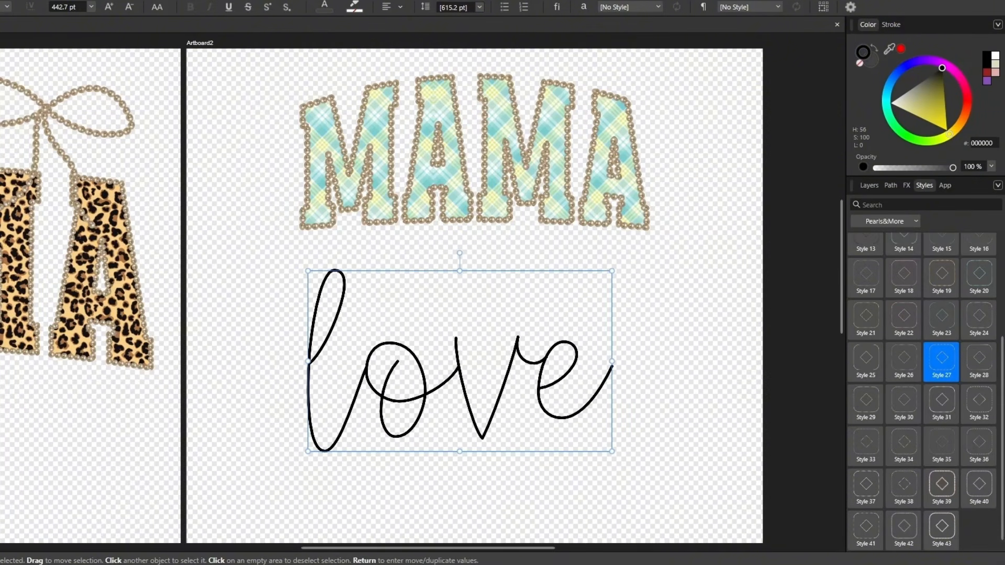
Select all the letters of the love text, apply the Pearls&More Style 27 and nudge the text slightly left.
double_click(394, 368)
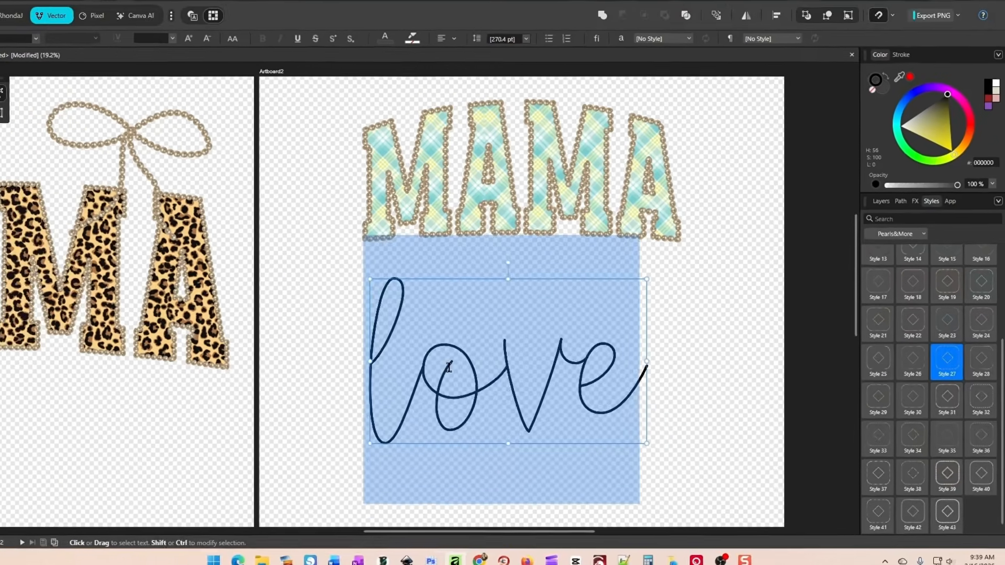
left_click(487, 366)
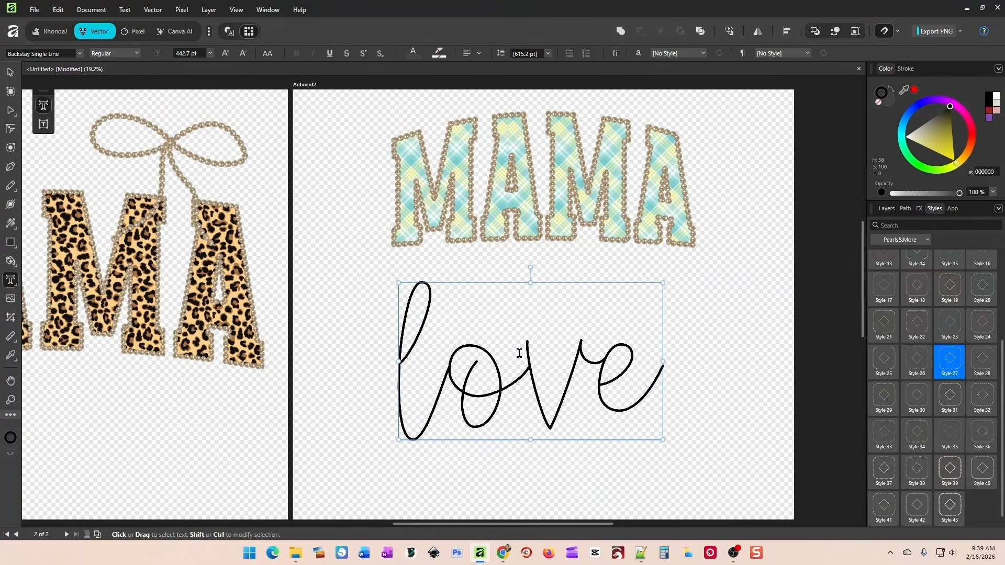
left_click_drag(403, 334, 719, 356)
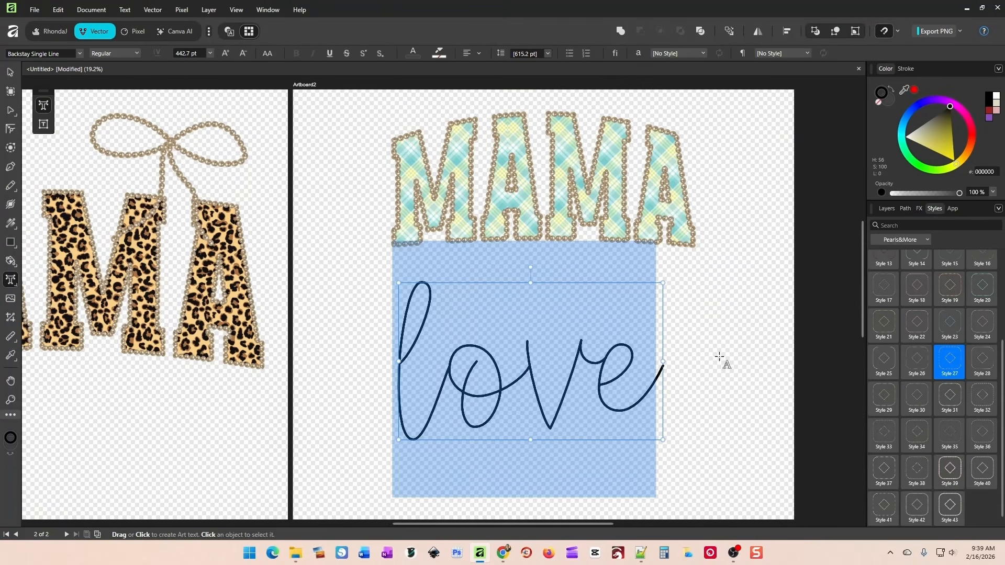
left_click(951, 370)
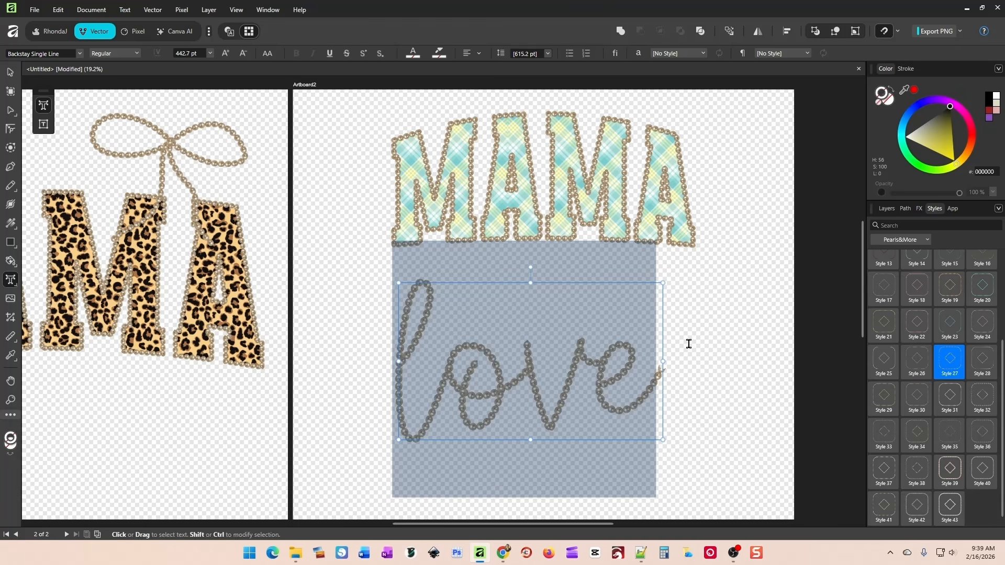
left_click(9, 74)
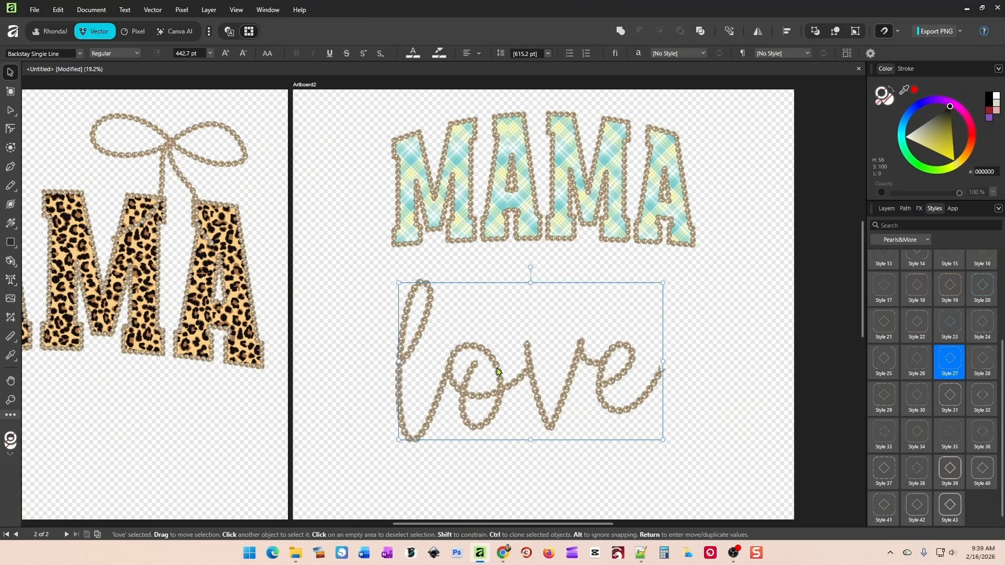
mouse_move(533, 380)
left_mouse_down()
mouse_move(544, 379)
mouse_move(527, 379)
left_mouse_up()
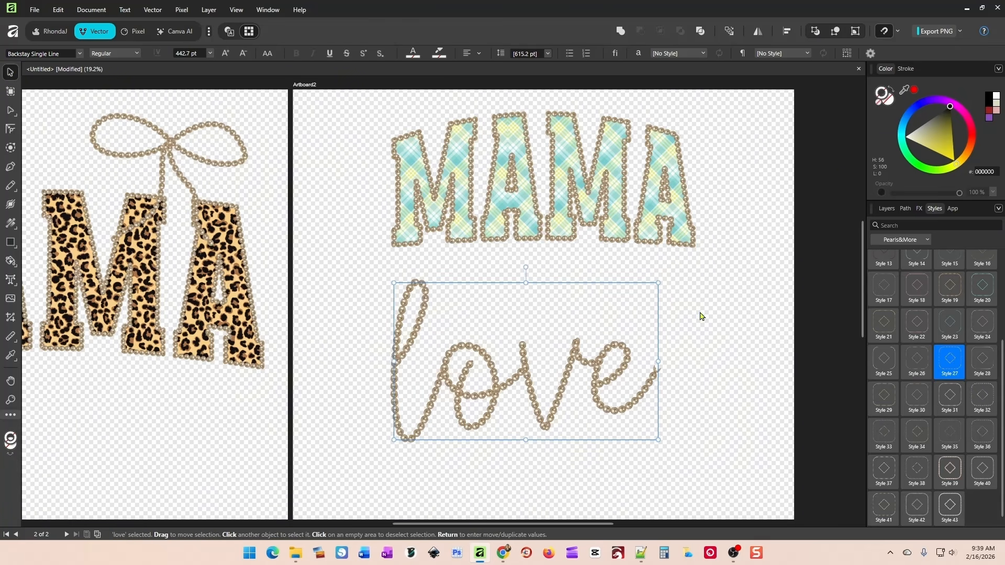
Set the love text's stroke width to 19.3 pt, scale the text up to about 510.5 pt and move it left.
left_click(905, 69)
mouse_move(936, 102)
left_mouse_down()
mouse_move(907, 103)
mouse_move(937, 105)
left_mouse_up()
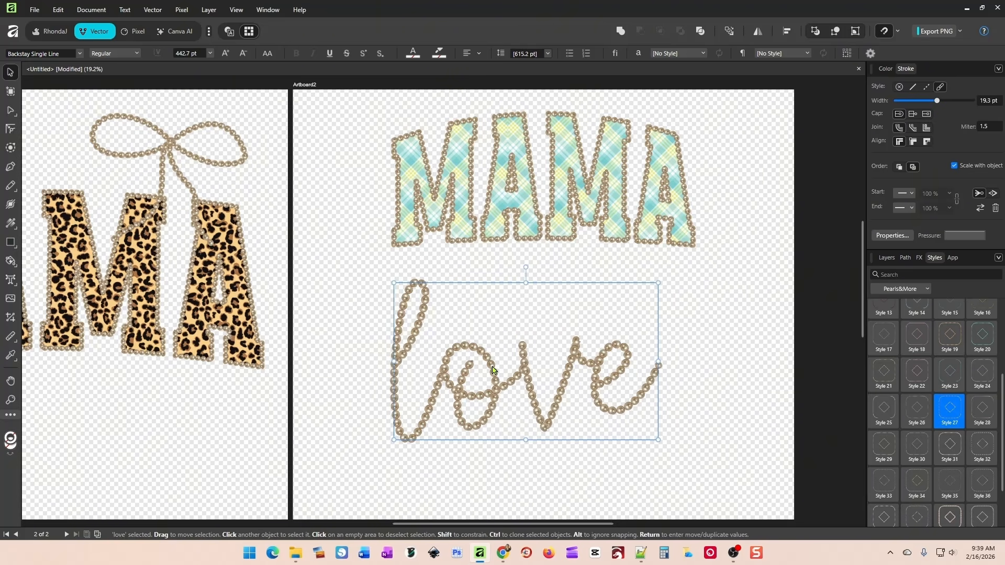
left_click_drag(492, 369, 521, 367)
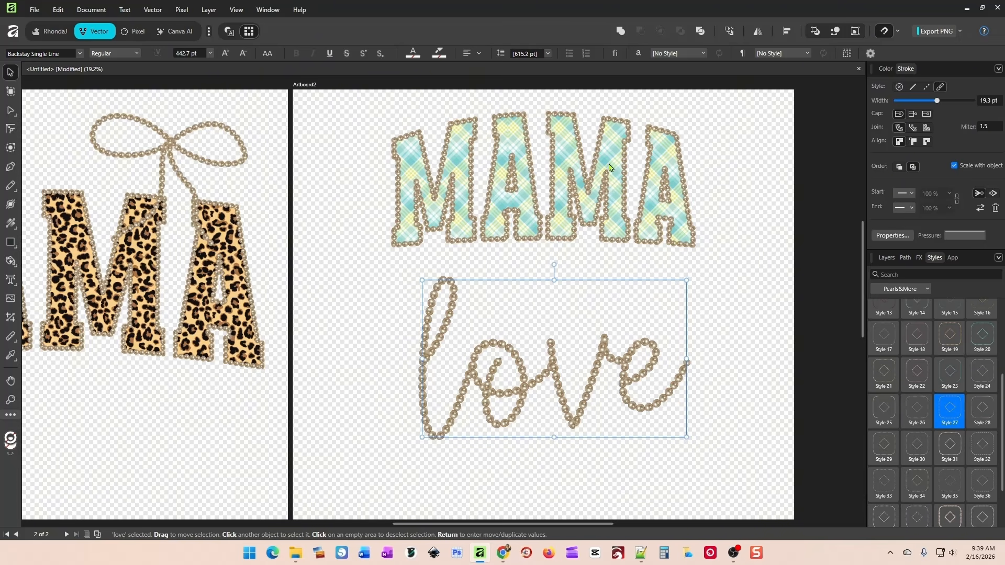
left_click_drag(572, 395, 561, 386)
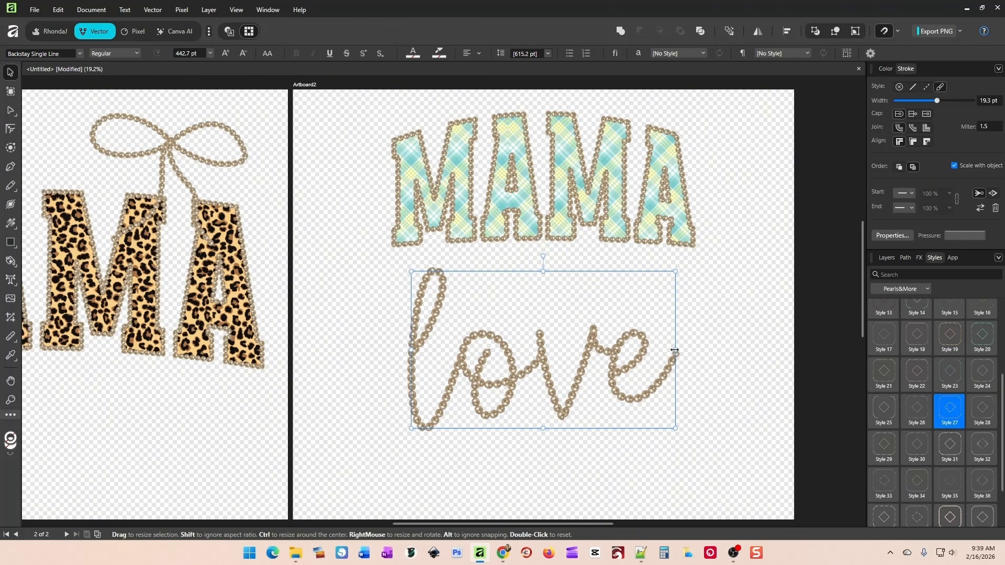
left_click_drag(675, 427, 715, 452)
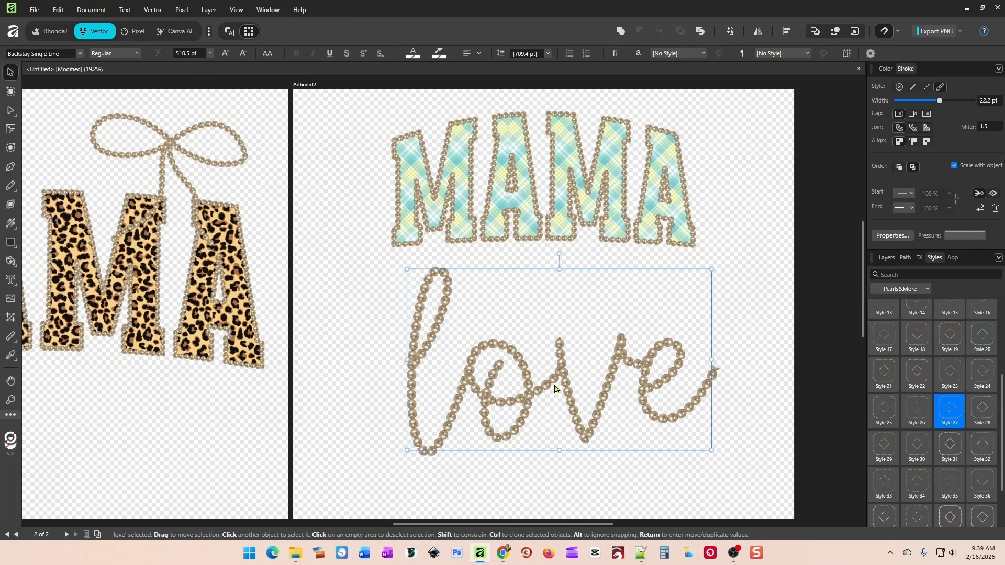
left_click_drag(566, 399, 492, 386)
Undo a trial placement of the pearl bow beside the love text and move the love text beneath the leopard MAMA.
left_click_drag(171, 149, 695, 330)
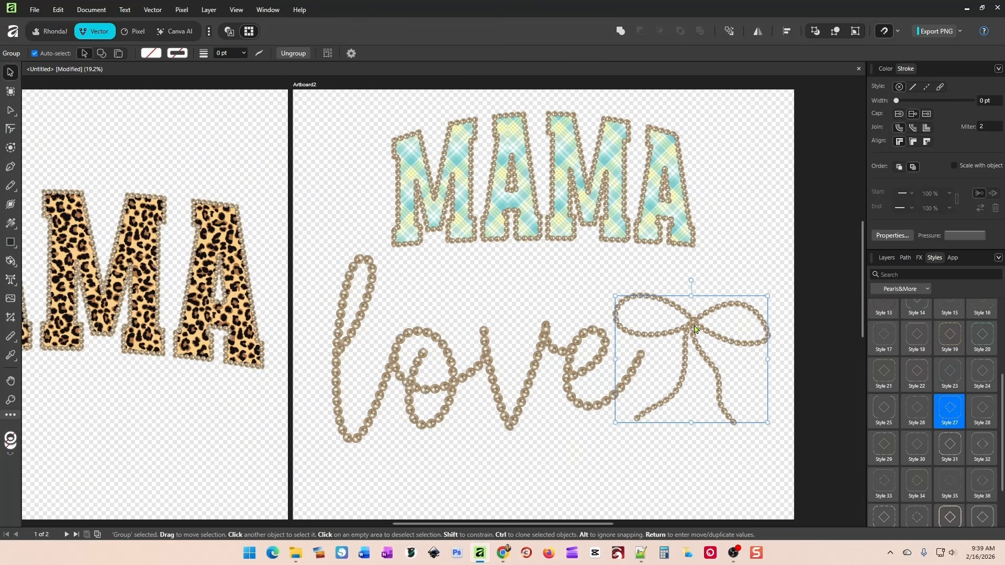
key("ctrl+z")
left_click_drag(470, 366, 88, 418)
left_click(545, 376)
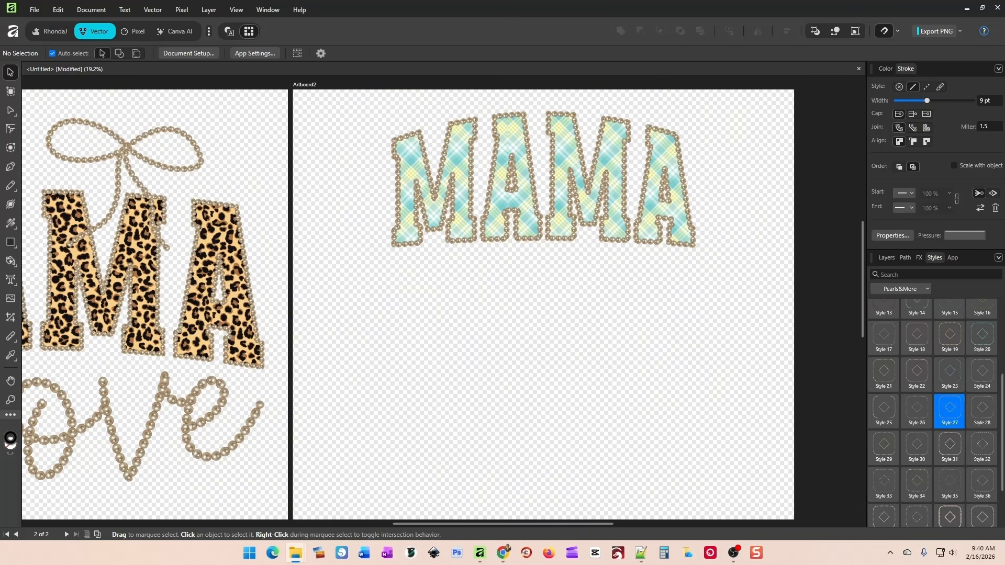
Position the black bunny image below the plaid MAMA and convert it to a vector with Image Trace.
left_click_drag(671, 349, 493, 336)
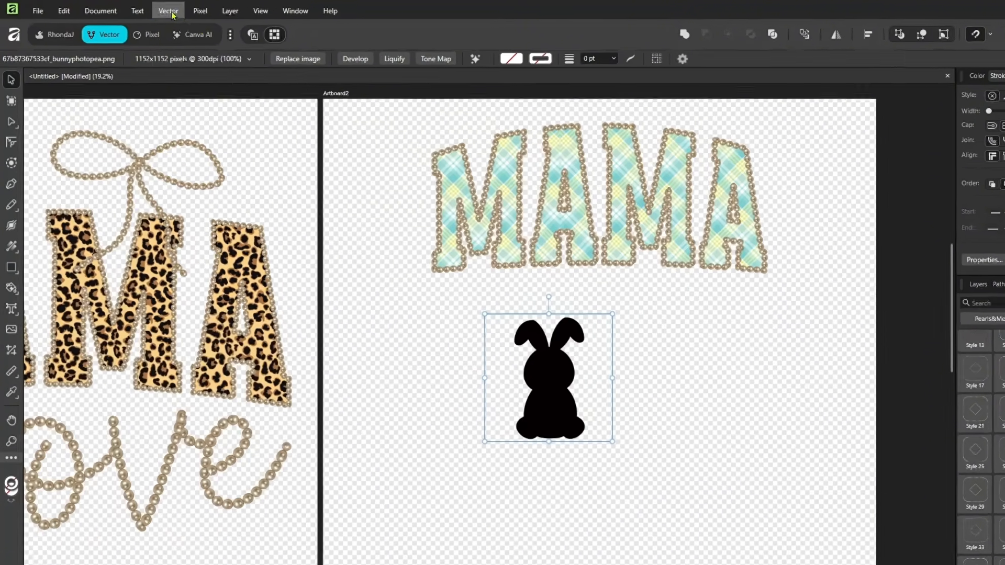
left_click(153, 10)
left_click(235, 228)
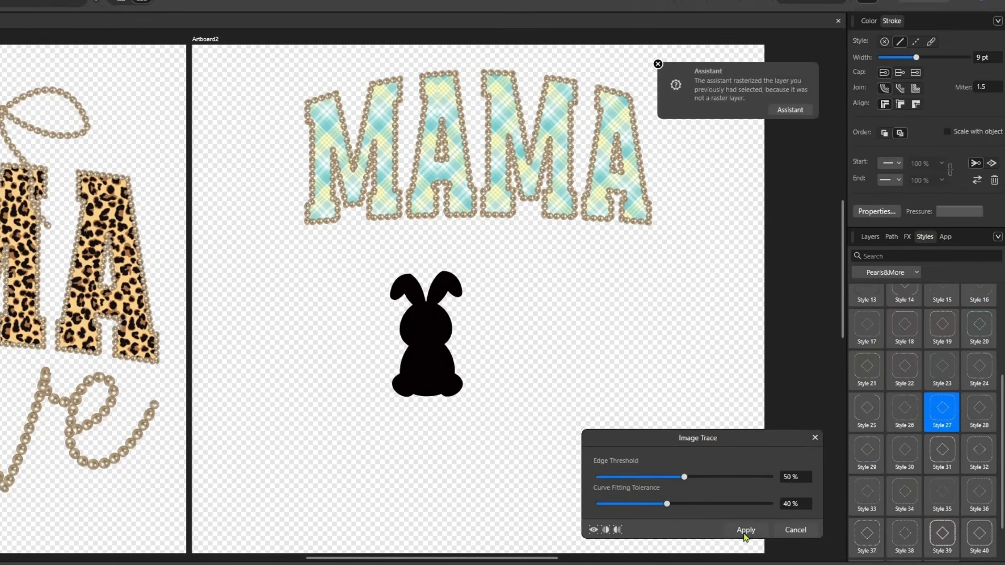
left_click(792, 543)
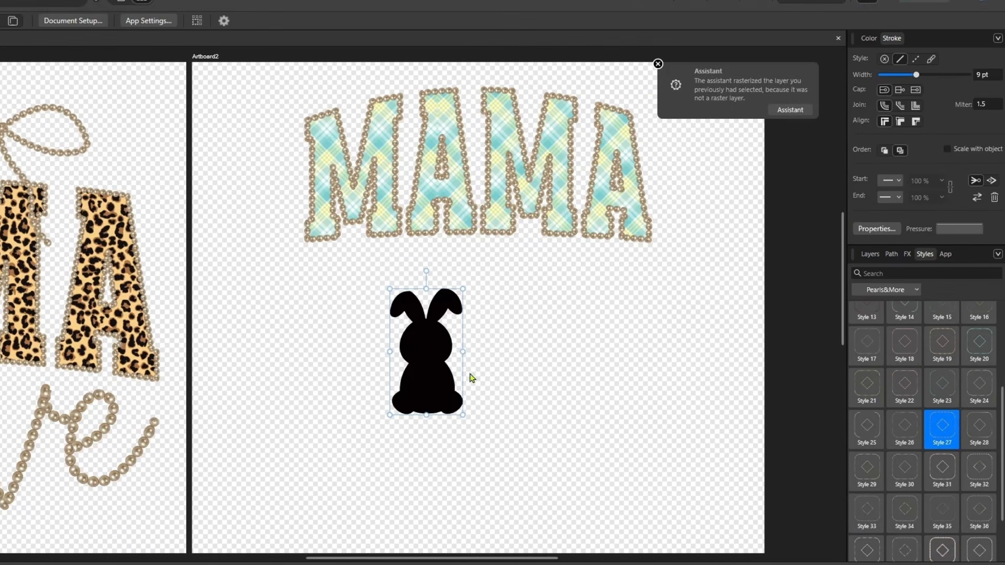
Select the bunny curve inside the traced image's group on Artboard2, enlarge it and place it below the left part of the plaid MAMA.
left_click_drag(410, 351, 379, 347)
left_click(870, 255)
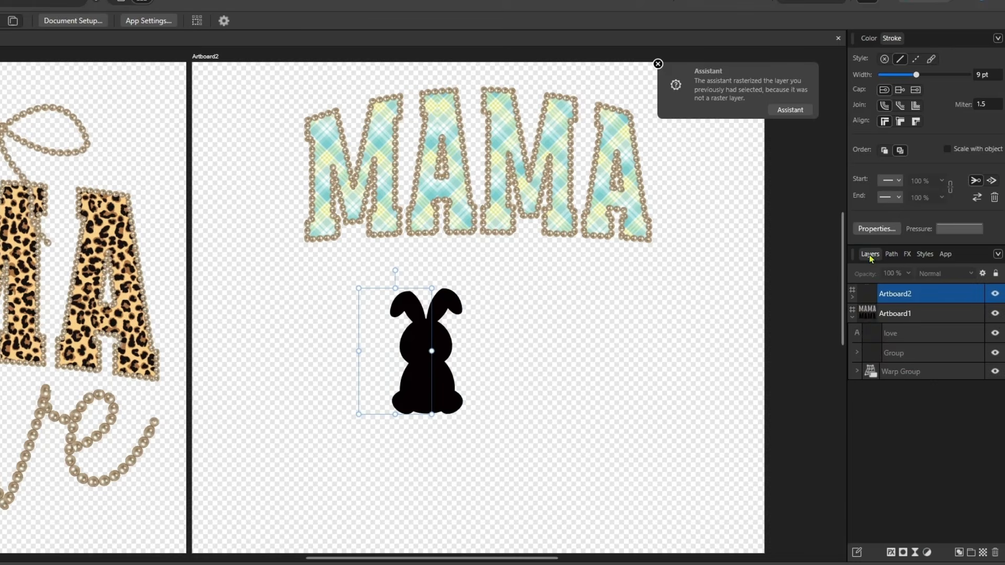
left_click(852, 297)
left_click(909, 315)
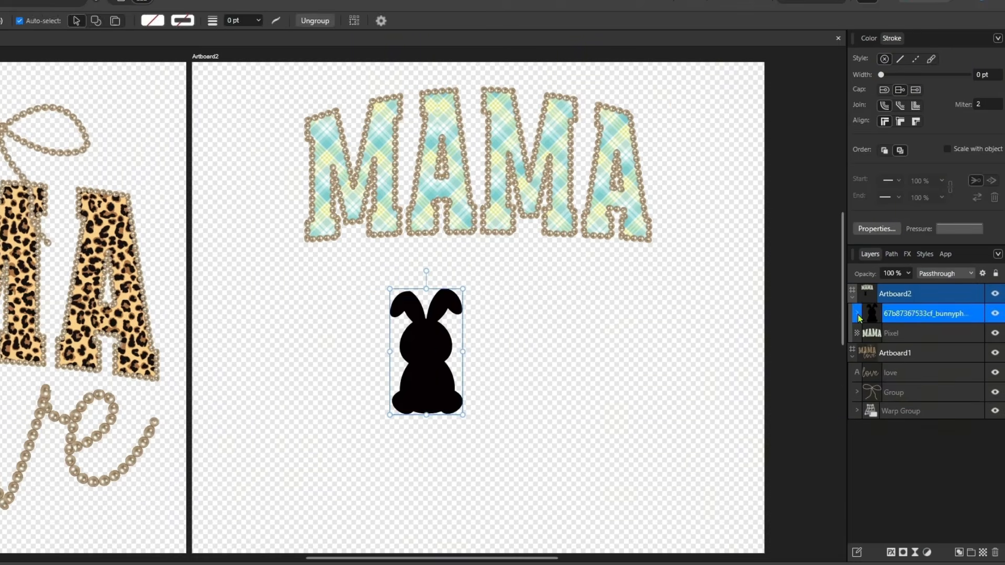
left_click(857, 313)
left_click(897, 333)
left_click_drag(422, 354, 298, 351)
left_click_drag(339, 411, 374, 456)
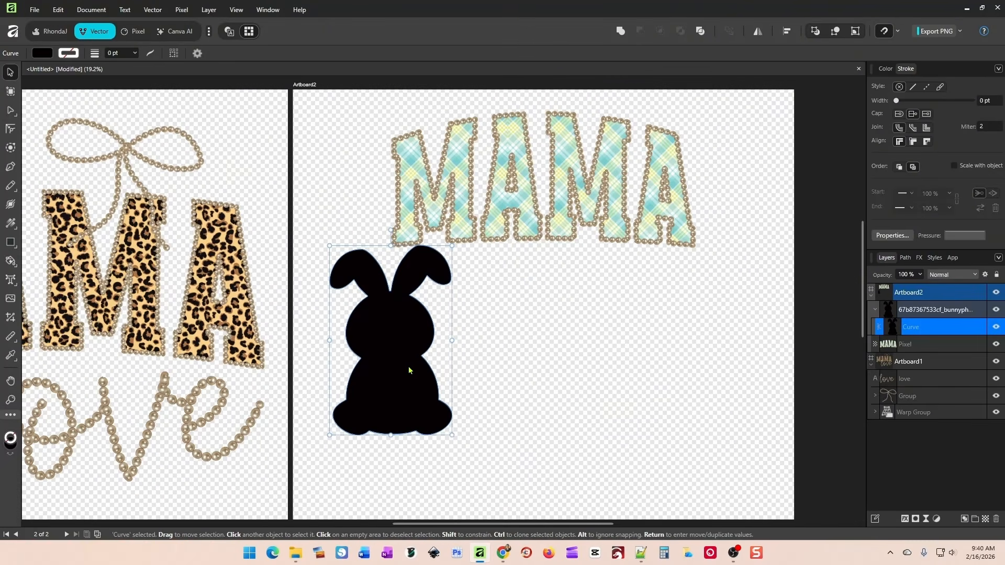
left_click_drag(409, 370, 410, 402)
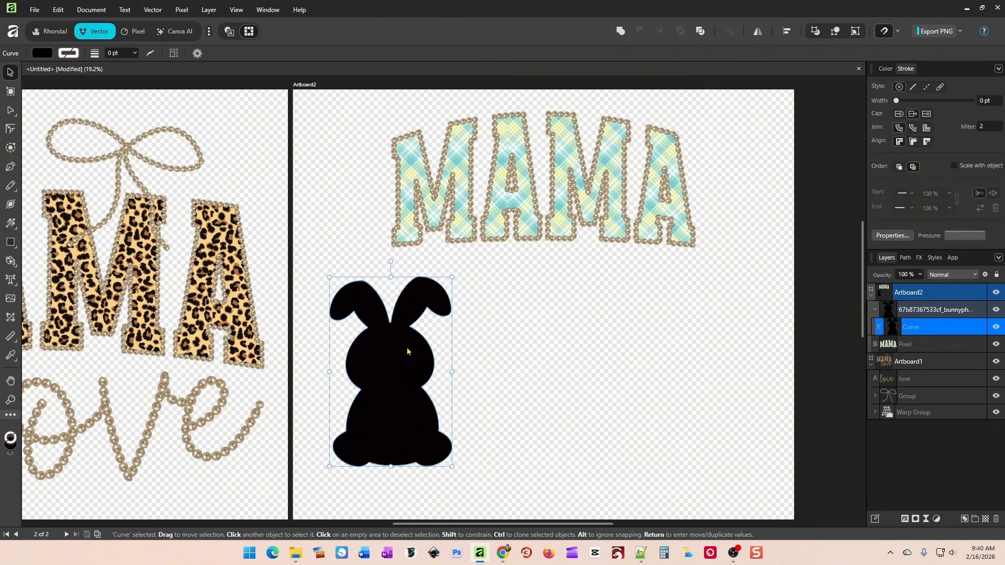
Duplicate the bunny curve to the right of the original and give the copy a 6.3 pt magenta stroke.
mouse_move(394, 395)
left_mouse_down()
mouse_move(612, 414)
mouse_move(619, 395)
left_mouse_up()
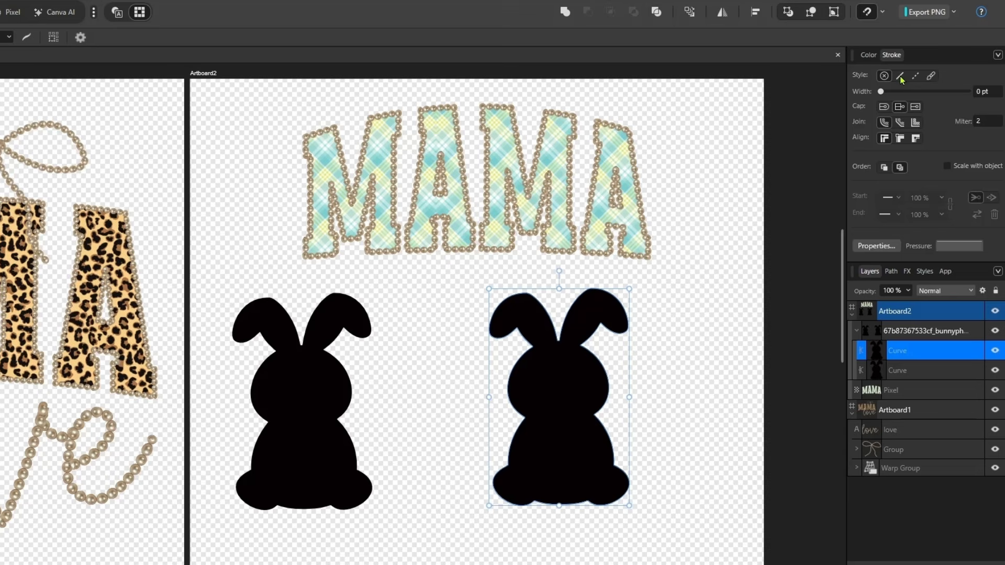
left_click_drag(881, 92, 910, 99)
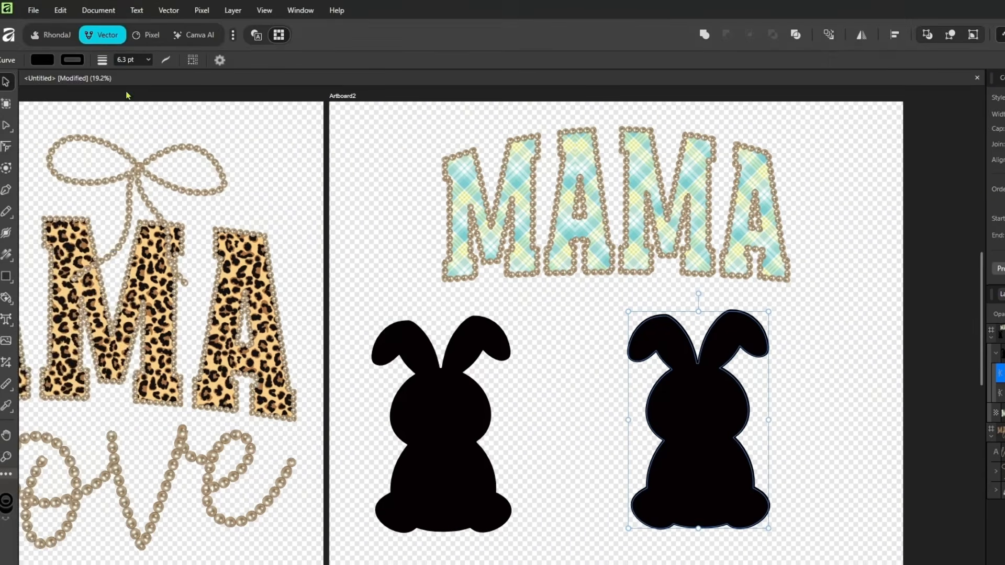
left_click(79, 62)
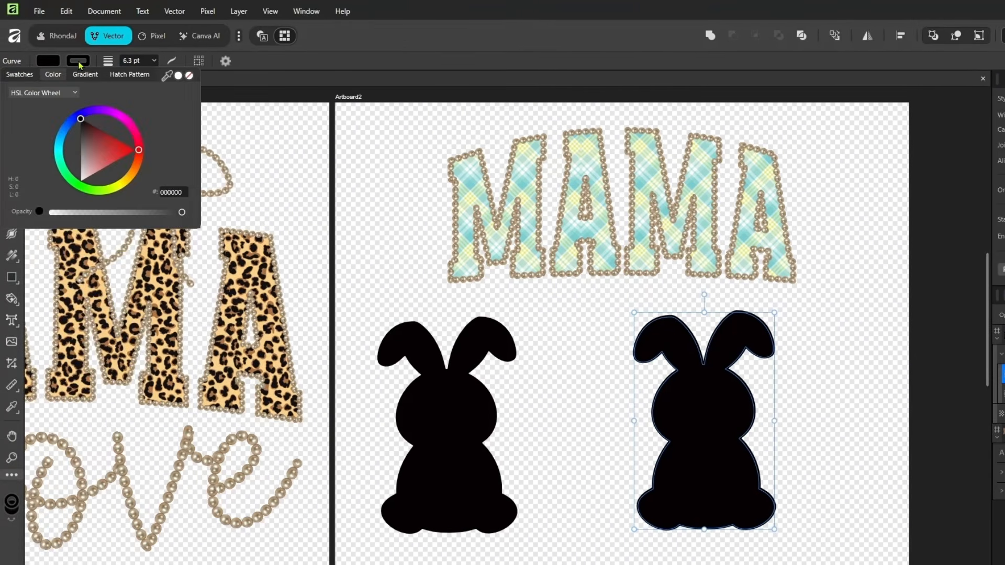
left_click(120, 123)
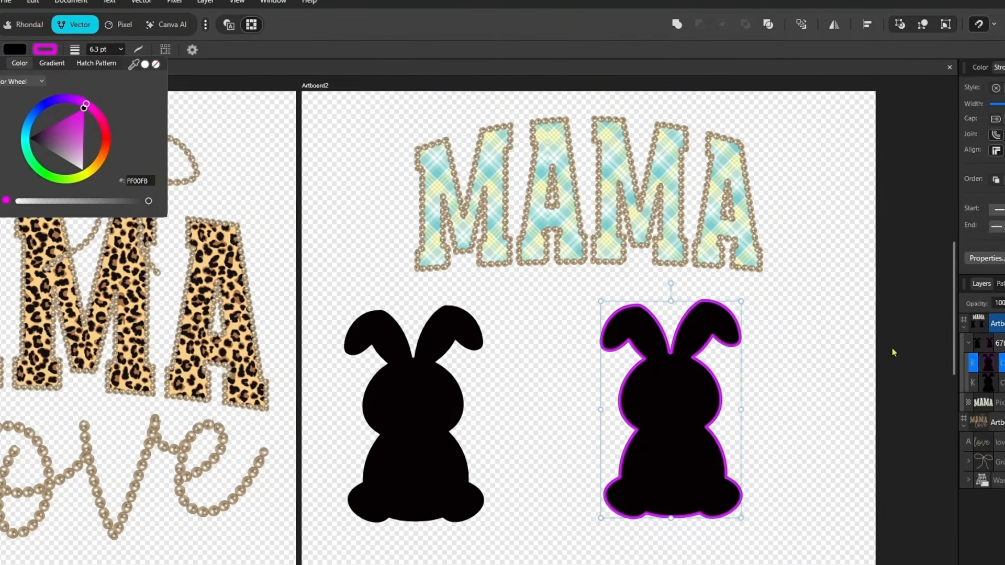
left_click(927, 360)
Select the magenta-outlined bunny within its group, apply the pearl Style 27 to it and shift the bunny group slightly.
left_click(733, 372)
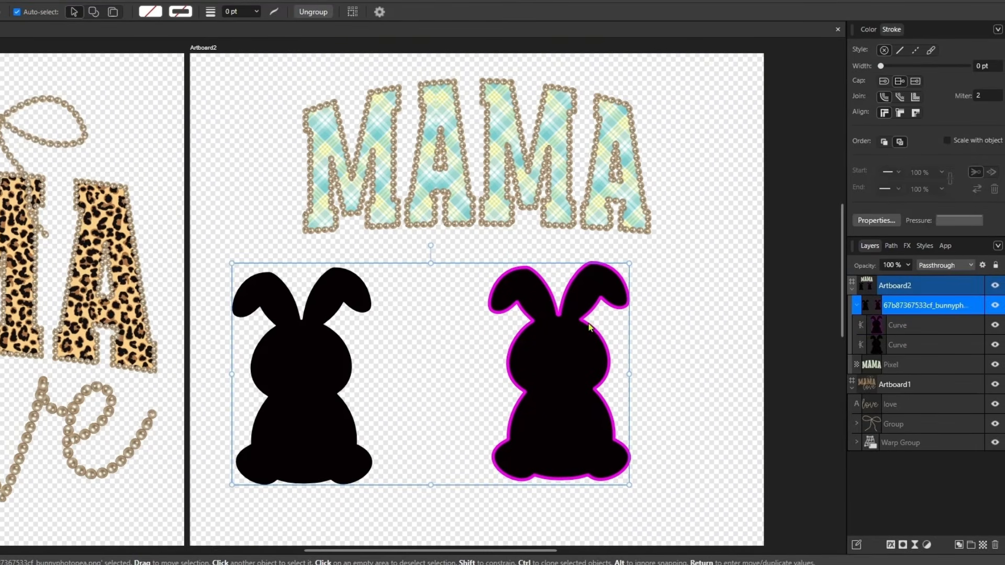
double_click(588, 324)
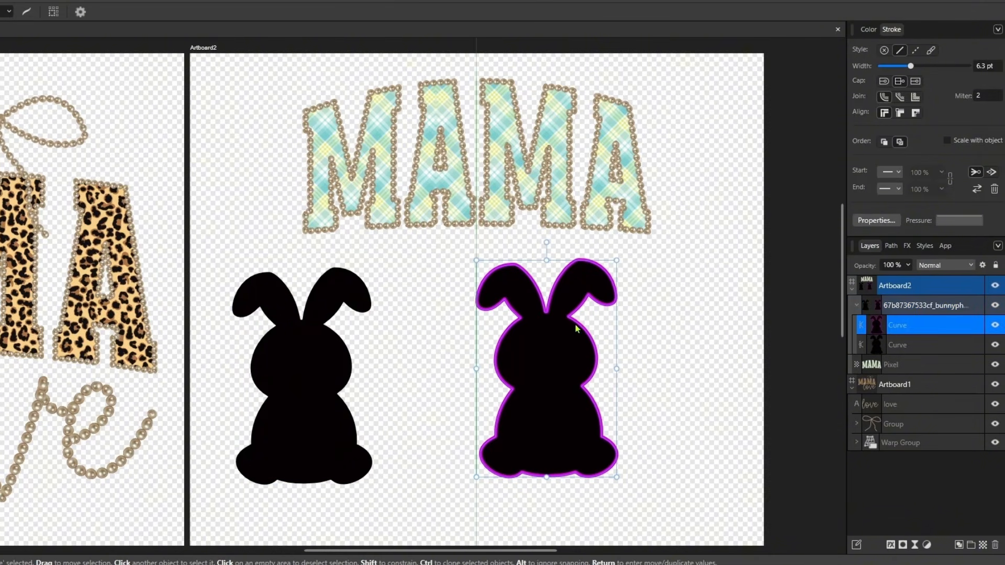
left_click(925, 246)
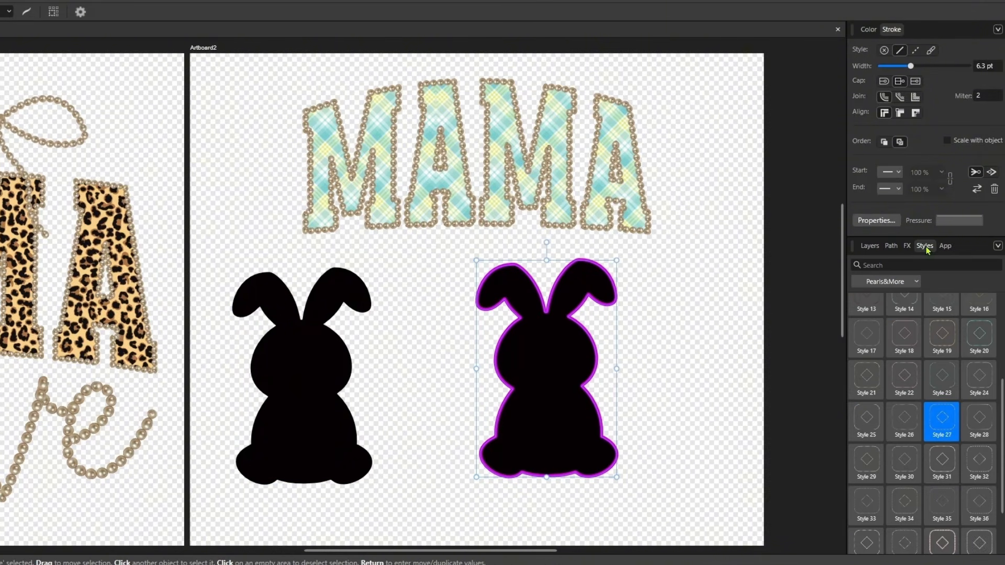
left_click(943, 420)
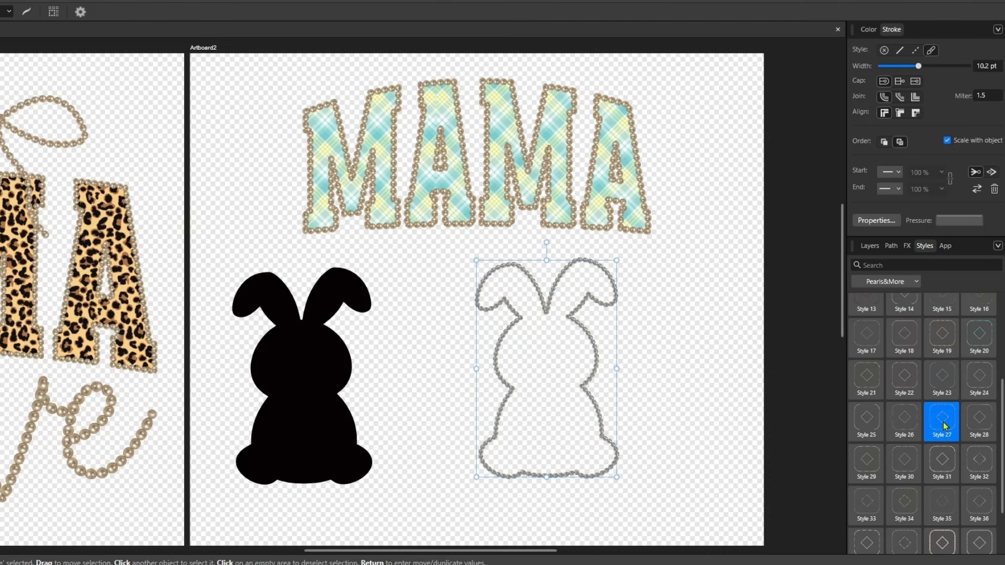
left_click(673, 363)
left_click_drag(593, 344, 598, 350)
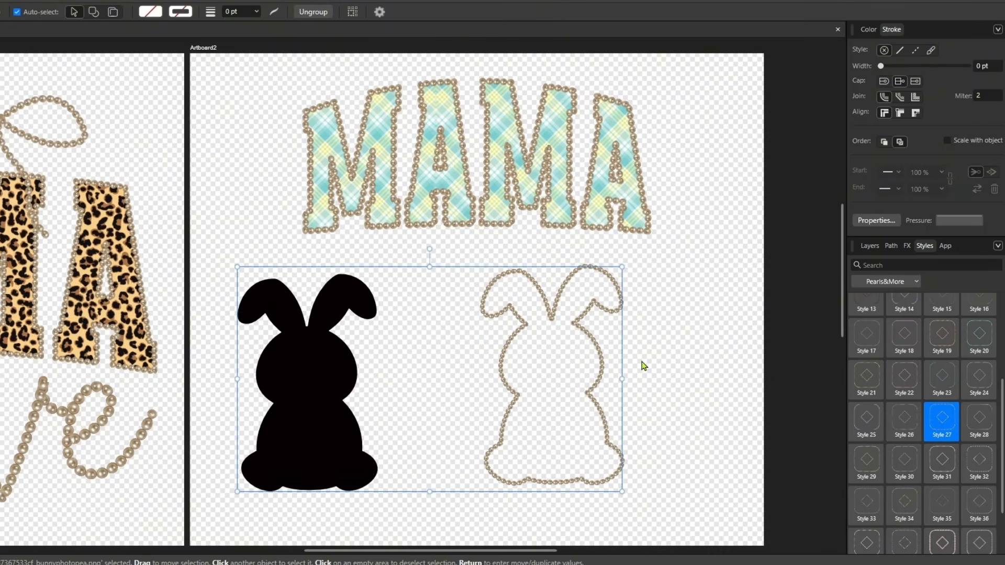
Select the pearl-outlined bunny curve inside its group and fill it with dark red 7E0707.
left_click(644, 365)
left_click(868, 248)
left_click(897, 325)
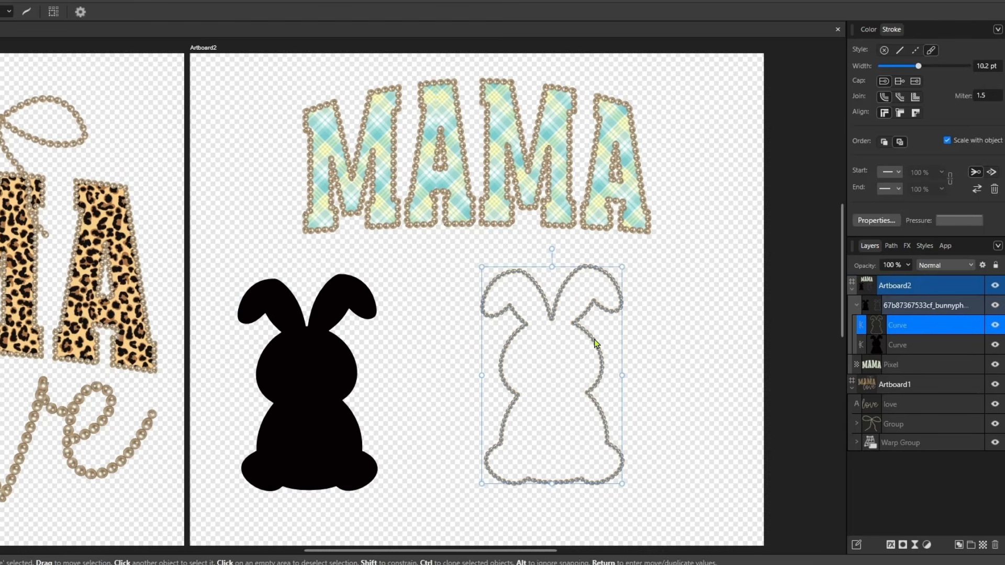
left_click(868, 29)
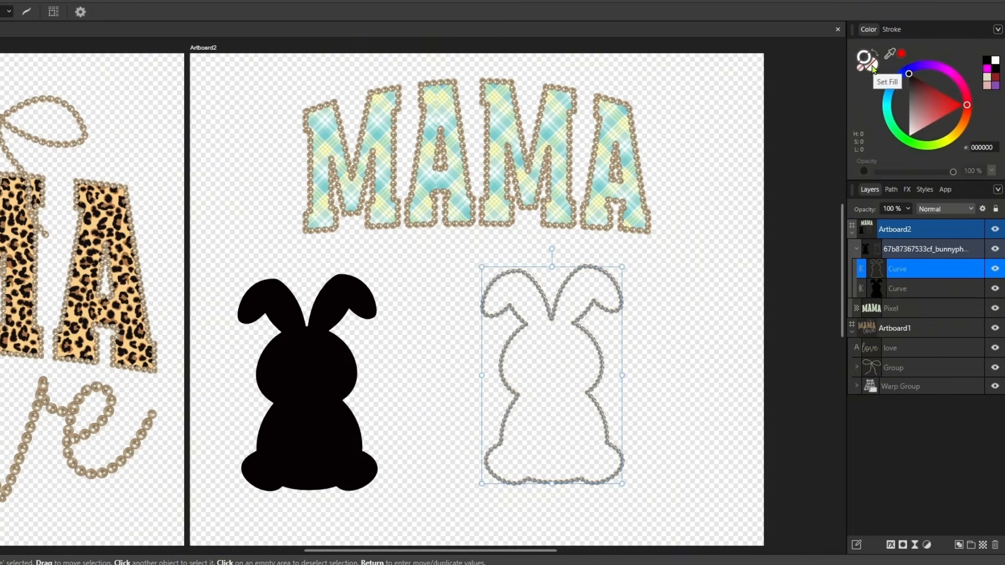
left_click(874, 68)
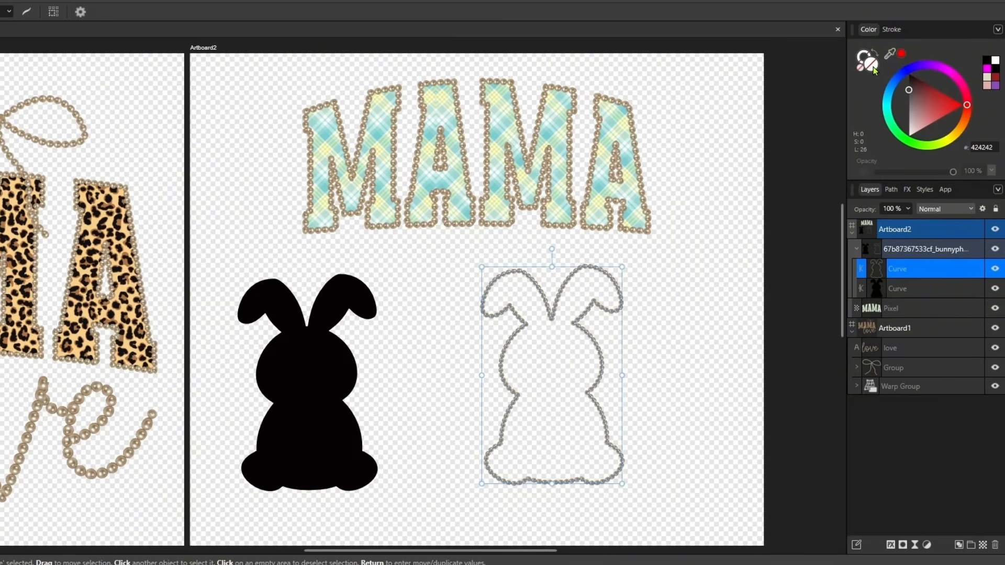
left_click(937, 92)
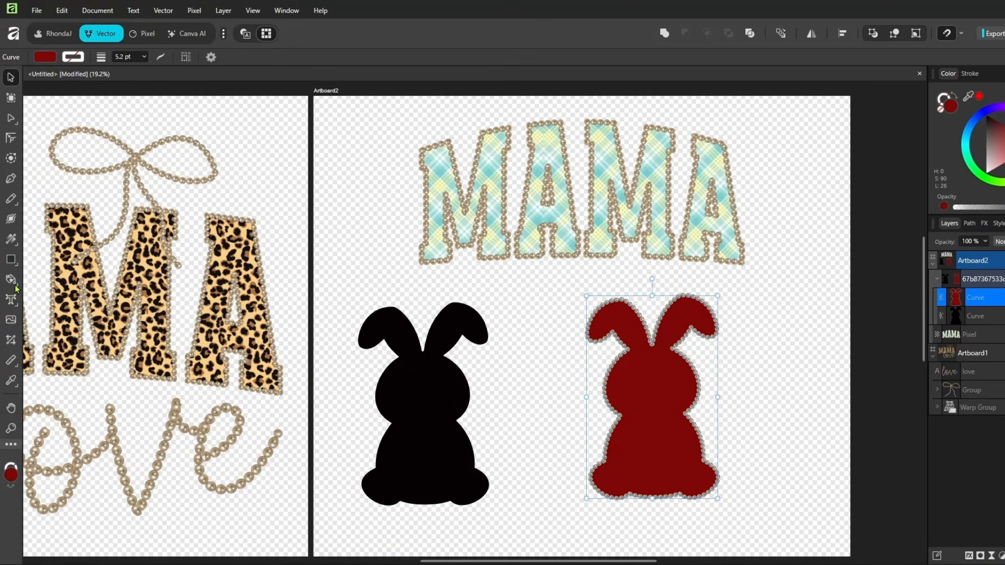
Fill the red bunny with a leopard-print bitmap from the 12-Safari-Animal-Print-Digital-12306007 folder using the Vector Flood Fill Tool.
left_click(17, 288)
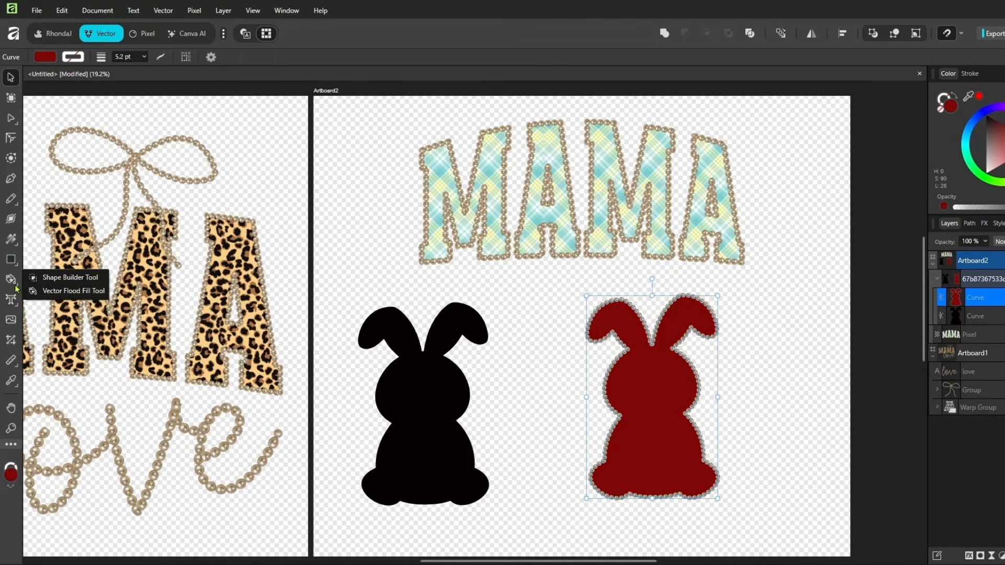
left_click(47, 291)
left_click(498, 57)
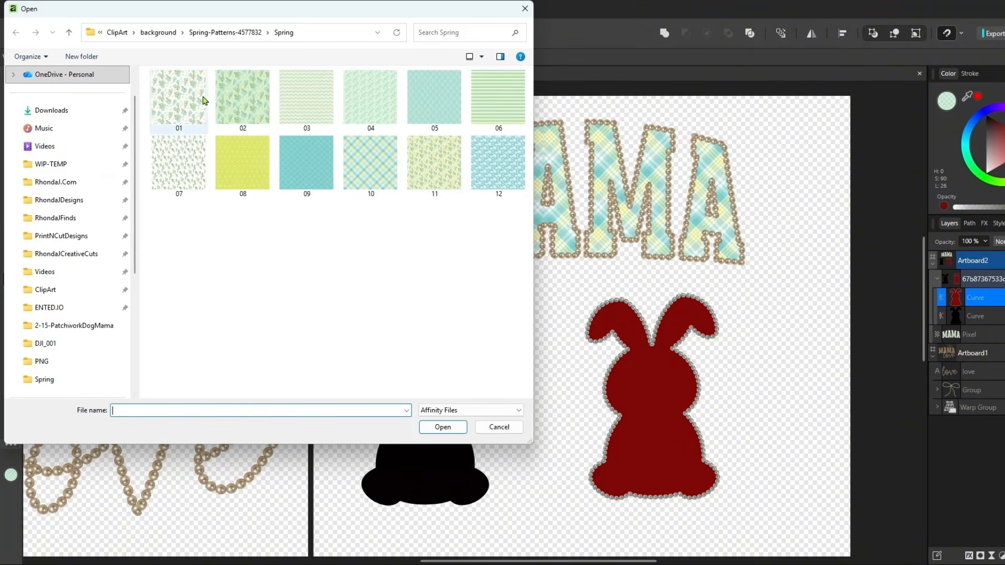
left_click(159, 33)
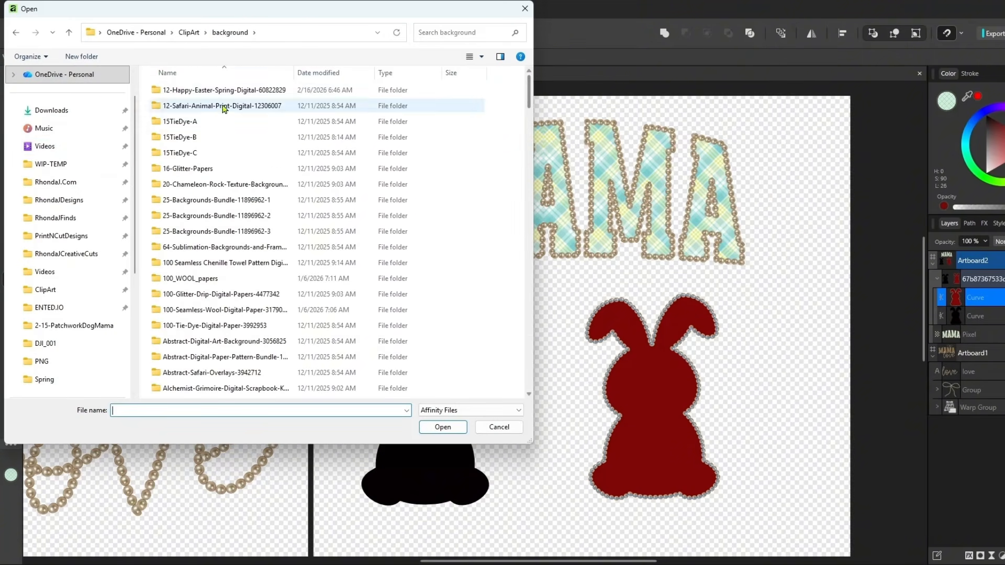
double_click(220, 105)
double_click(179, 110)
left_click(179, 110)
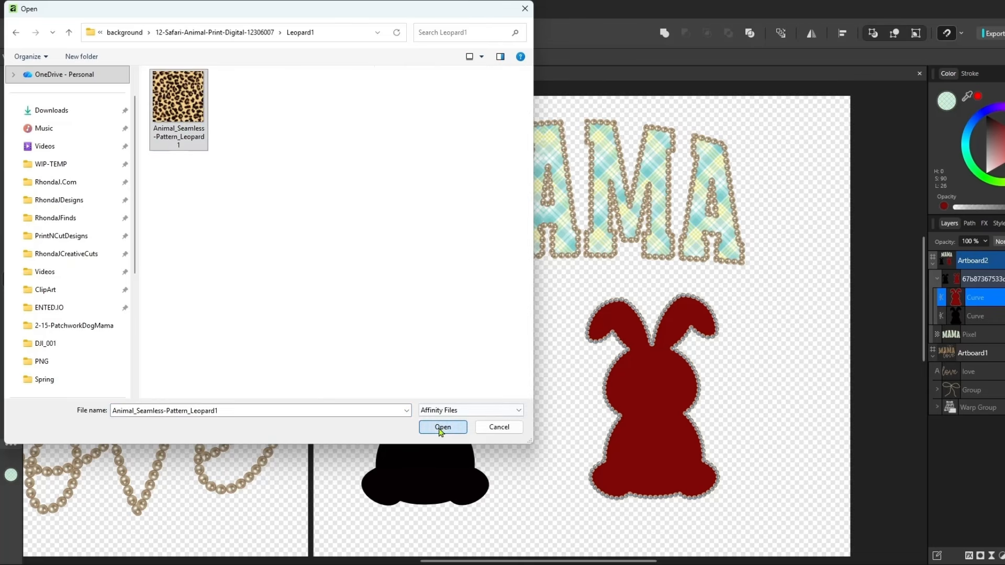
left_click(442, 428)
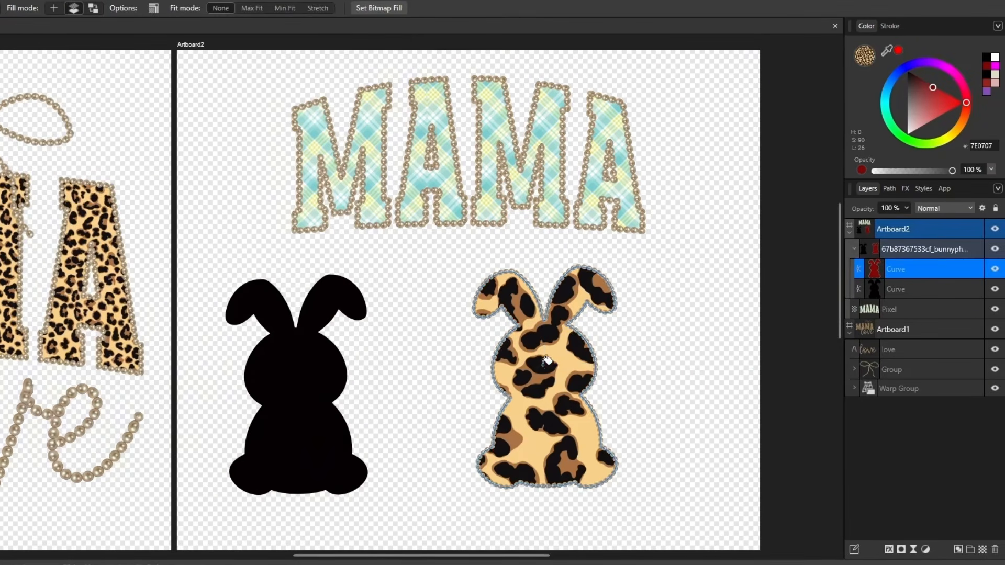
left_click_drag(546, 361, 591, 362)
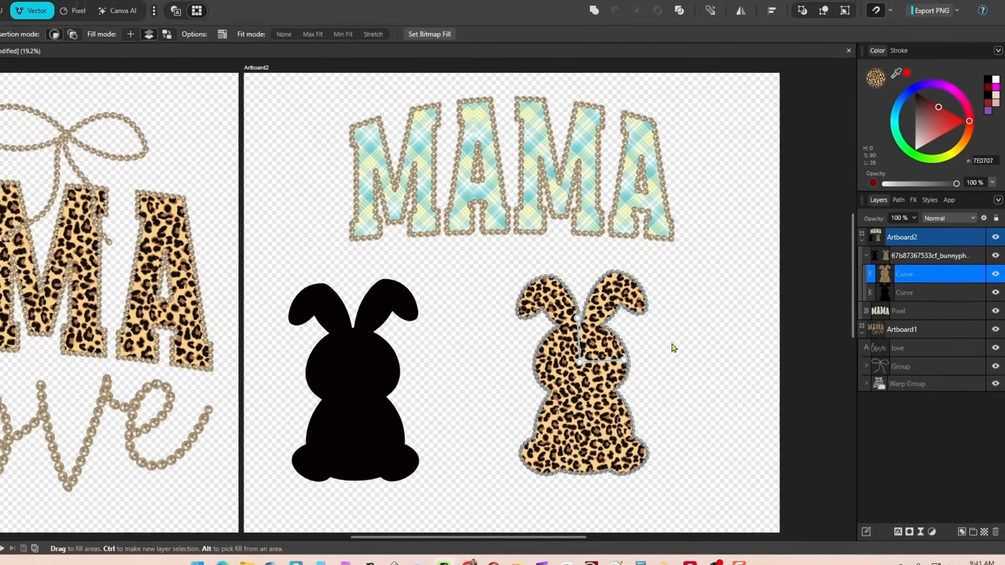
Set the pearl stroke width of the leopard bunny curve to 13.3 pt.
double_click(899, 266)
left_click(3, 70)
left_click(904, 67)
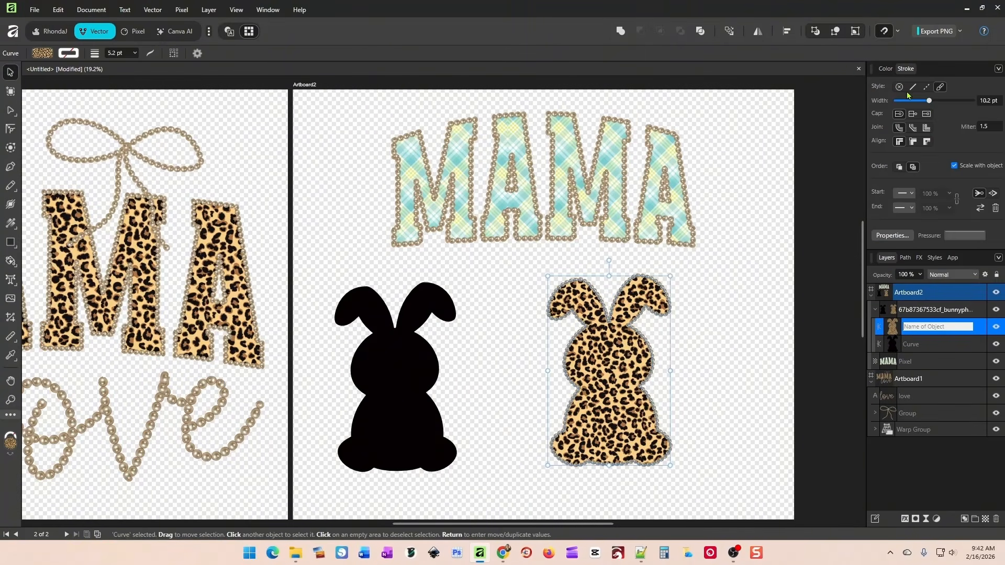
left_click_drag(929, 103, 931, 104)
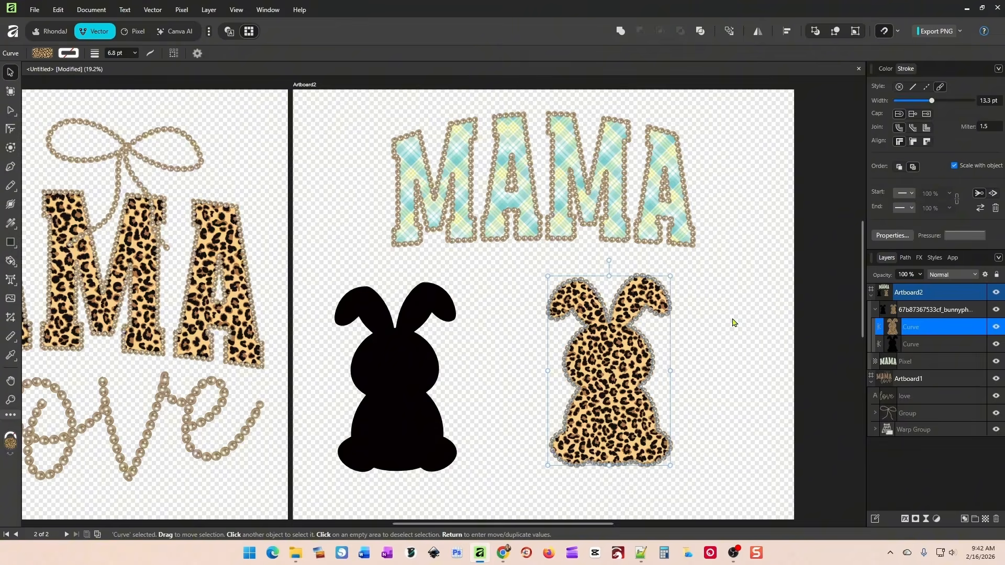
scroll(733, 323, "up", 3)
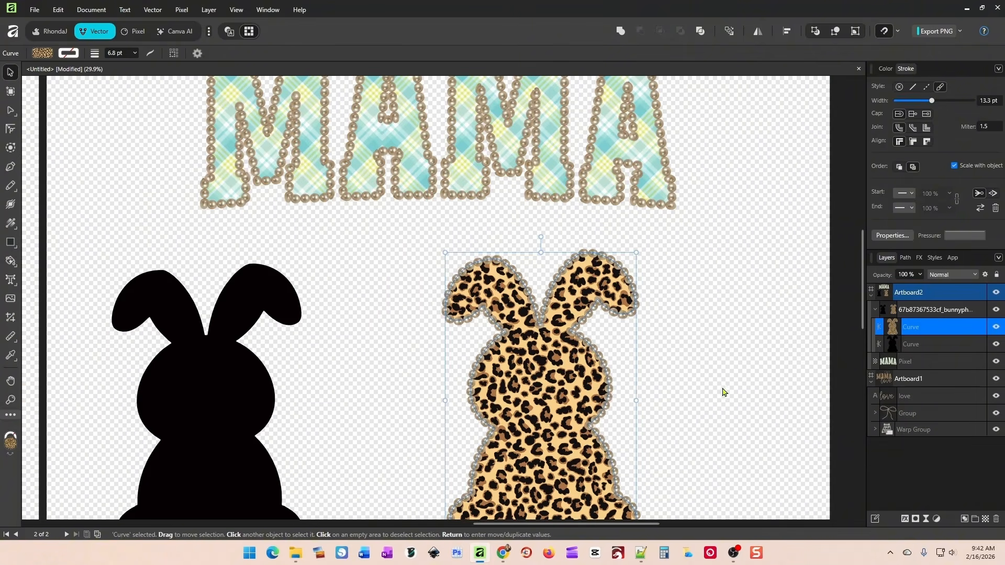
scroll(712, 369, "down", 5)
Shift the bunny group to the right on Artboard2 and ungroup it into separate curves.
left_click_drag(604, 329, 705, 316)
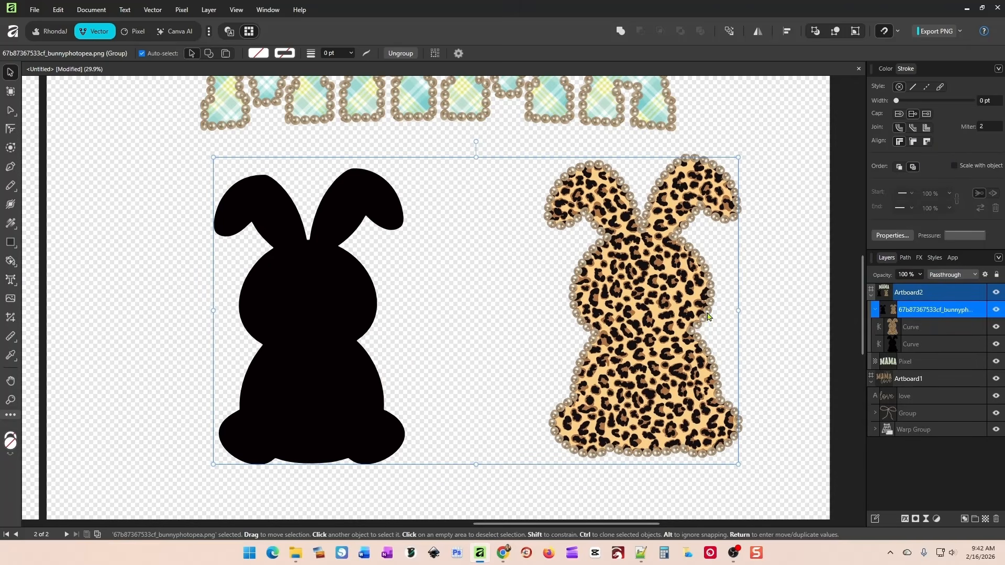
right_click(632, 241)
left_click(656, 82)
left_click(502, 253)
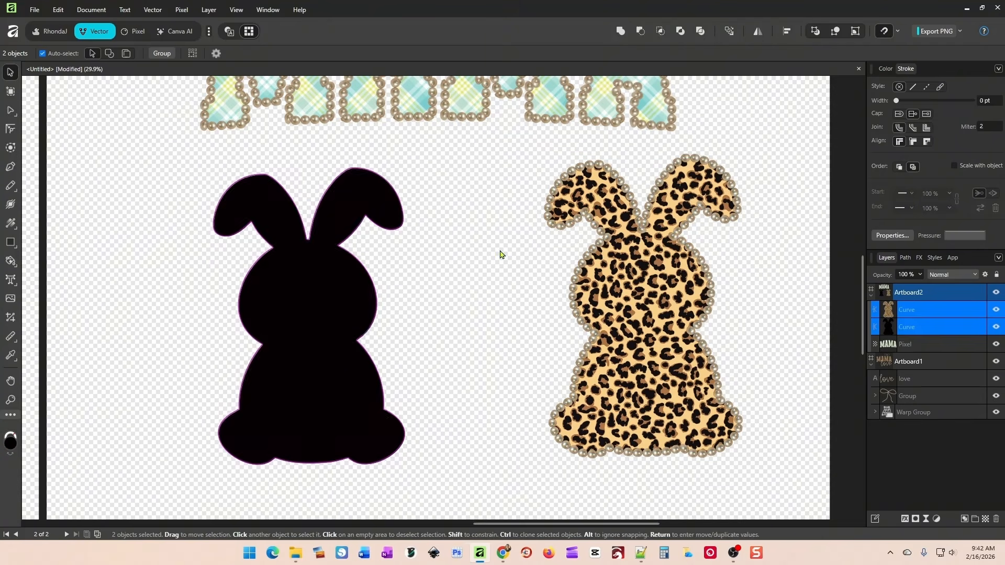
Move the leopard bunny slightly left, closer to the black bunny, and deselect it.
left_click(618, 258)
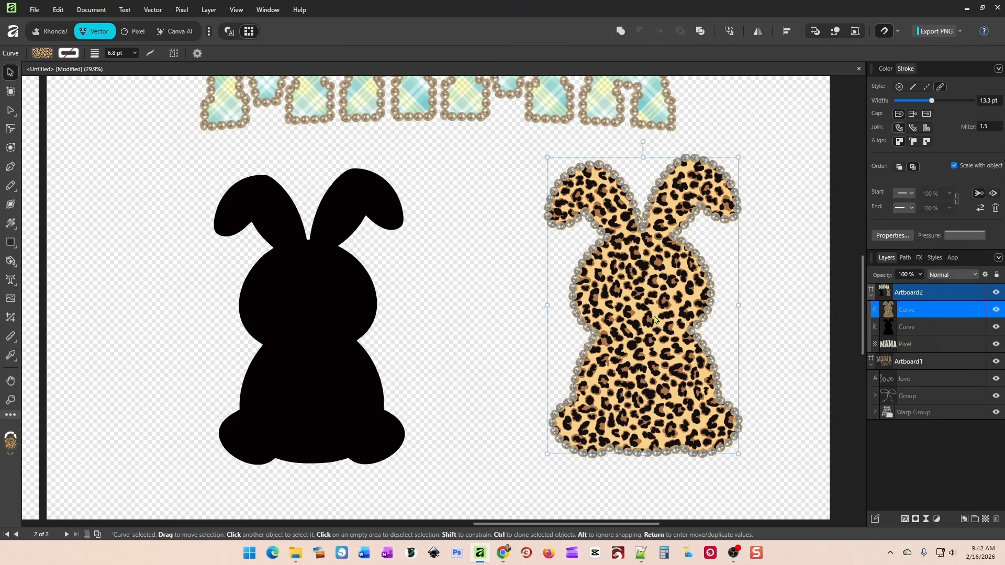
left_click(359, 288)
left_click_drag(653, 309, 625, 309)
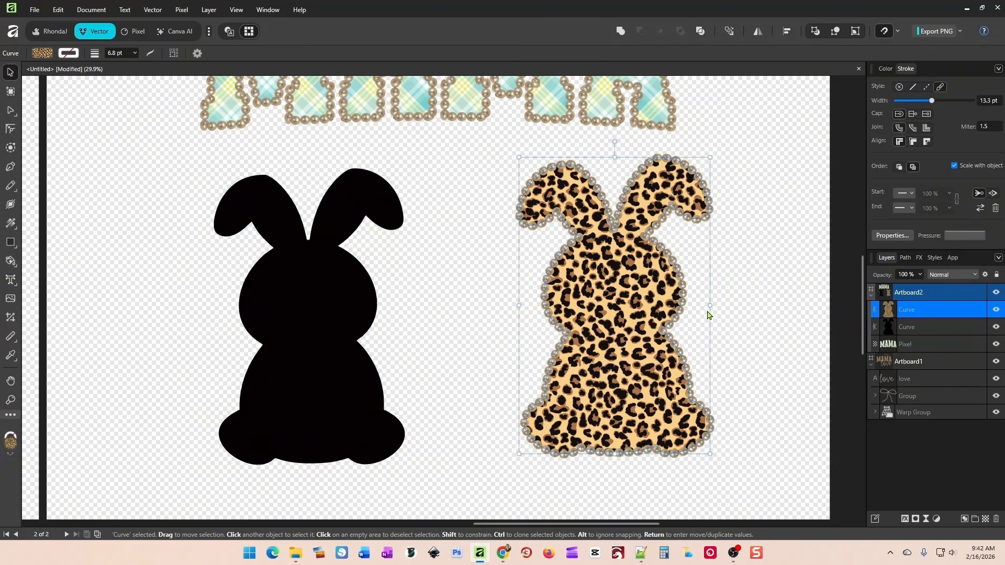
left_click(707, 314)
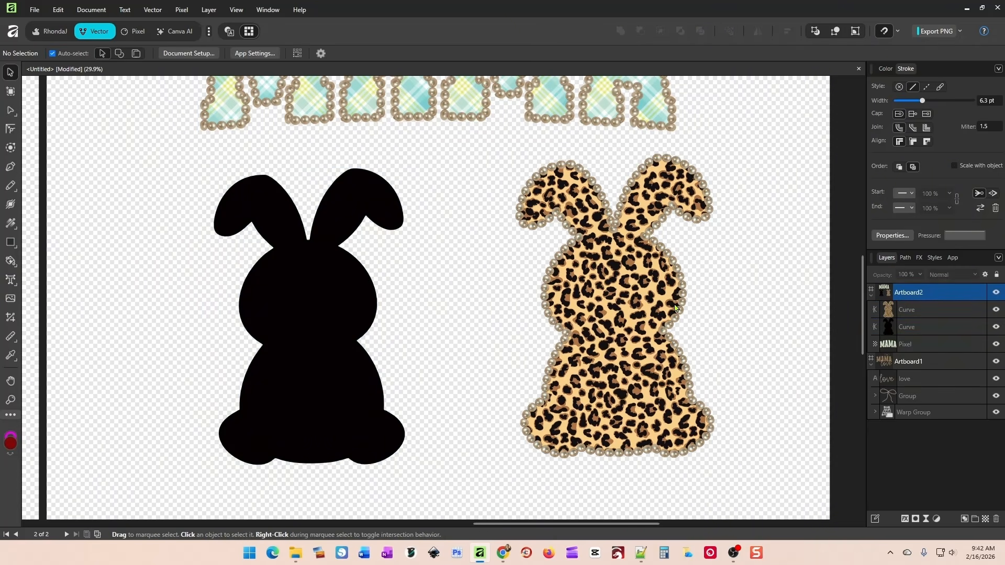
Give the black bunny a 5.1 pt magenta stroke and bring up the lower Pearls&More styles.
left_click(280, 331)
left_click_drag(896, 100, 916, 102)
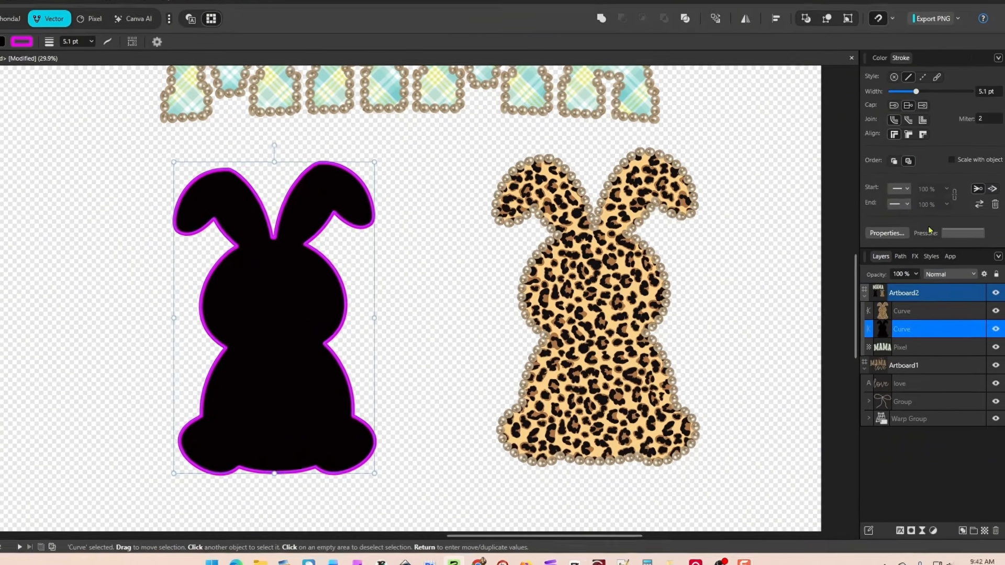
left_click(933, 257)
scroll(943, 477, "down", 1)
Try pearl Styles 35, 34, 33 and 41 on the magenta-outlined bunny and nudge it slightly left.
left_click(945, 452)
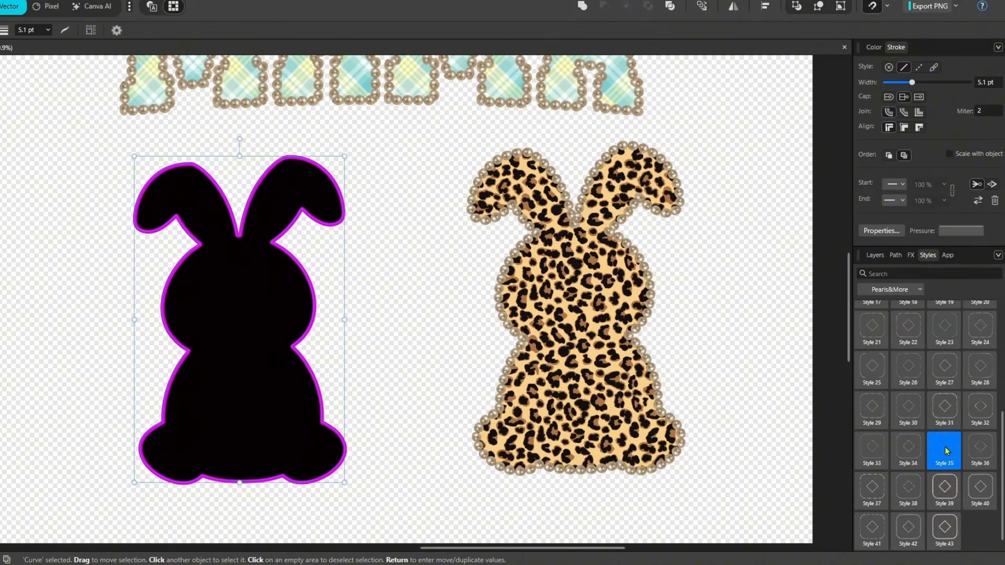
left_click(906, 459)
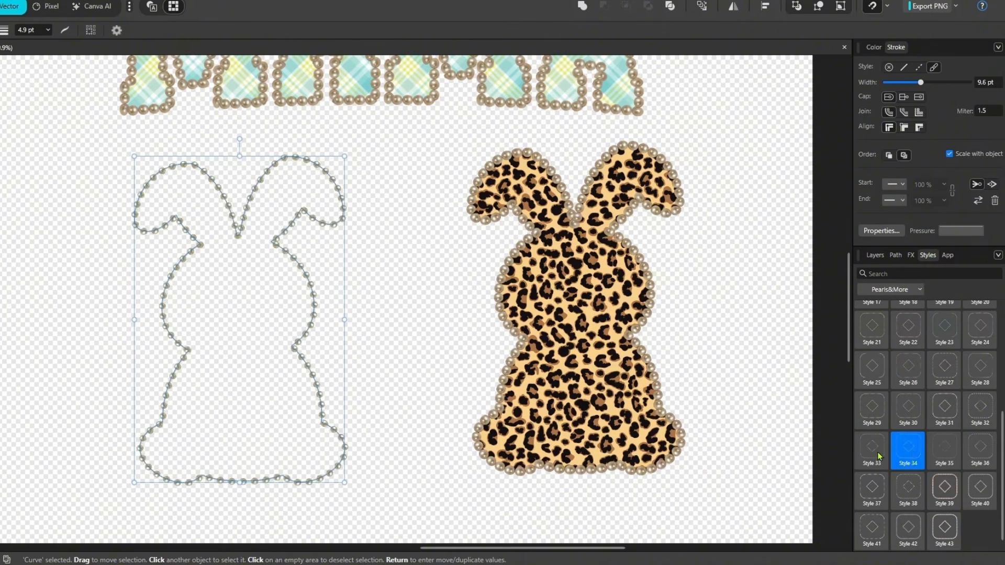
left_click(879, 456)
left_click(881, 529)
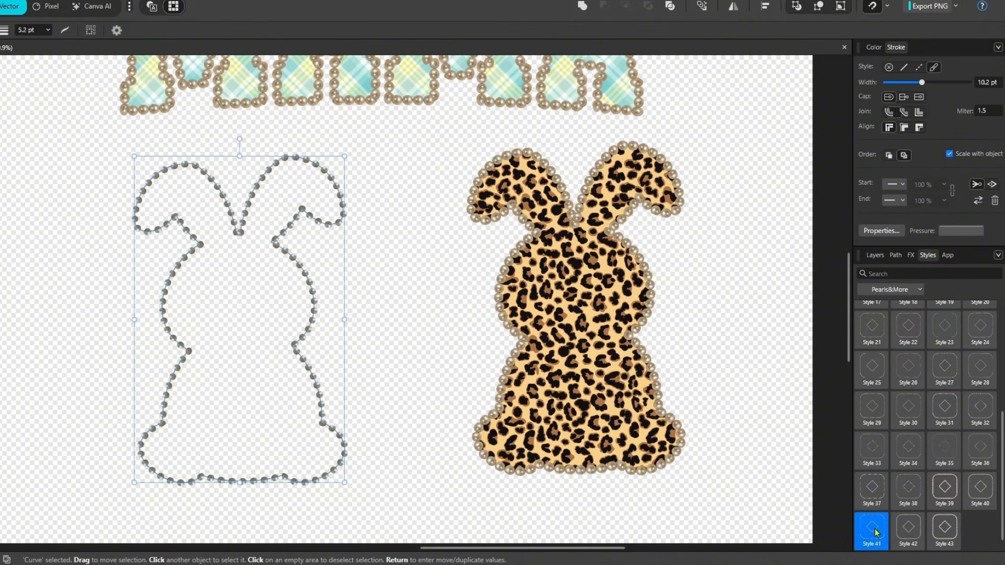
left_click_drag(314, 293, 299, 291)
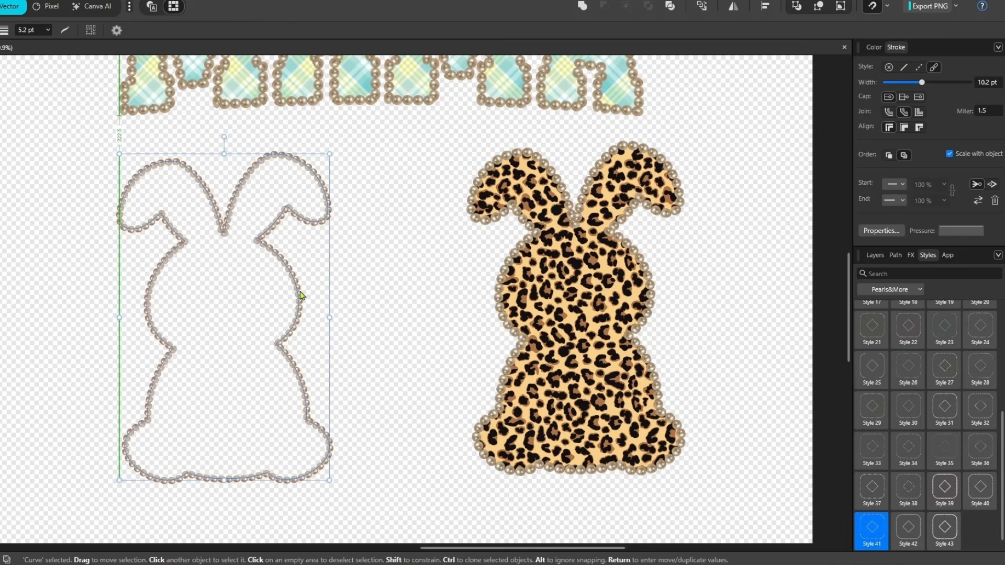
Try Styles 1, 3, 4, 8, 7, 6 and 5 from Pearls&More on the unfilled bunny outline.
scroll(935, 345, "up", 5)
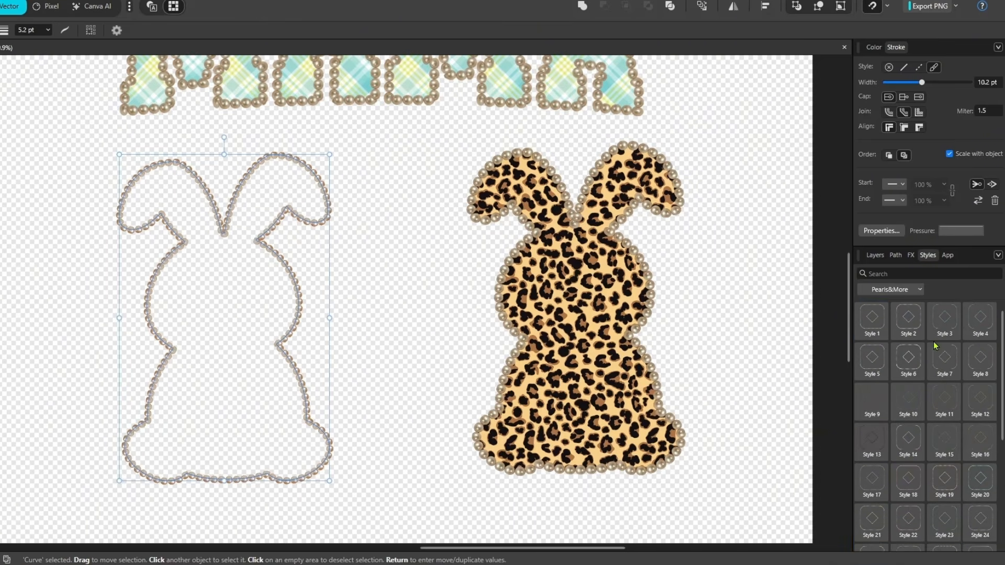
left_click(878, 326)
left_click(951, 329)
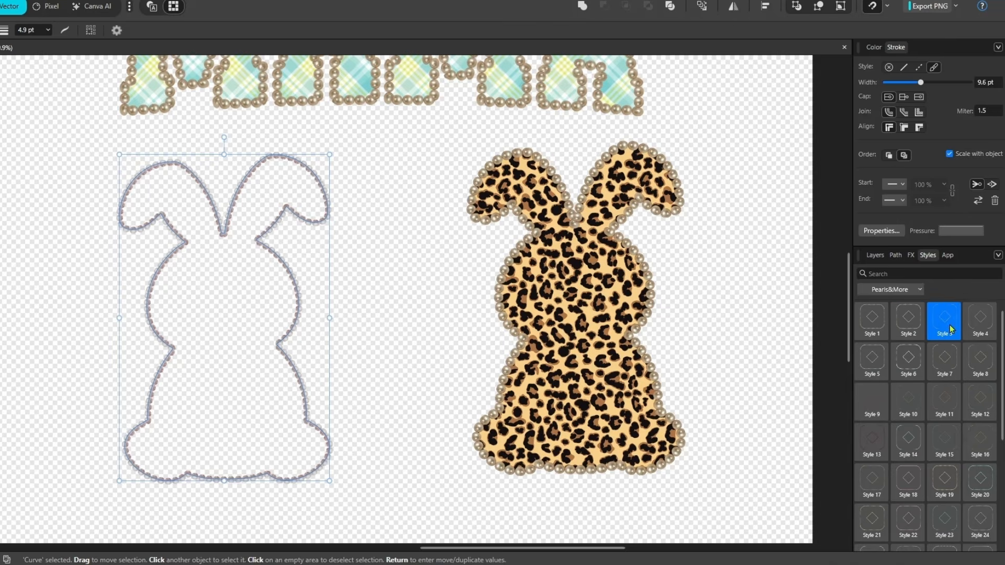
left_click(982, 327)
left_click(982, 359)
left_click(944, 360)
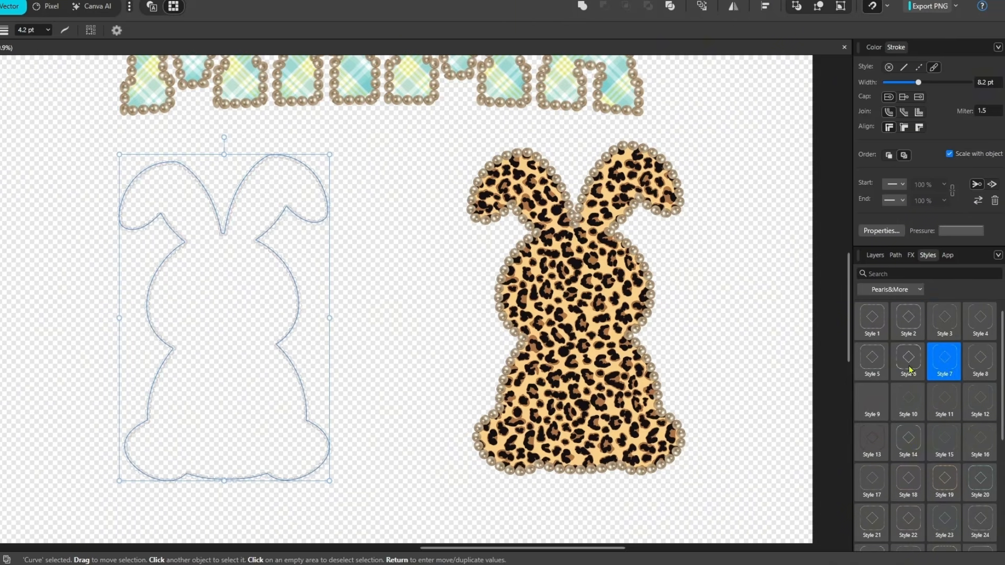
left_click(908, 360)
left_click(872, 360)
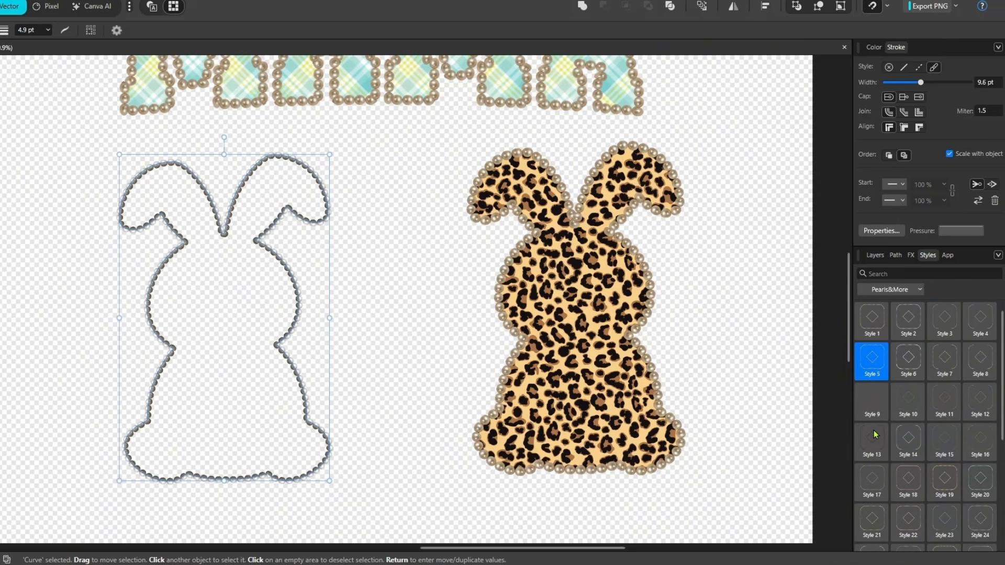
Compare Styles 13 and 14 on the bunny outline, keep the burgundy Style 13 and set its stroke width to 12.7 pt.
scroll(877, 434, "down", 2)
left_click(877, 365)
left_click(908, 365)
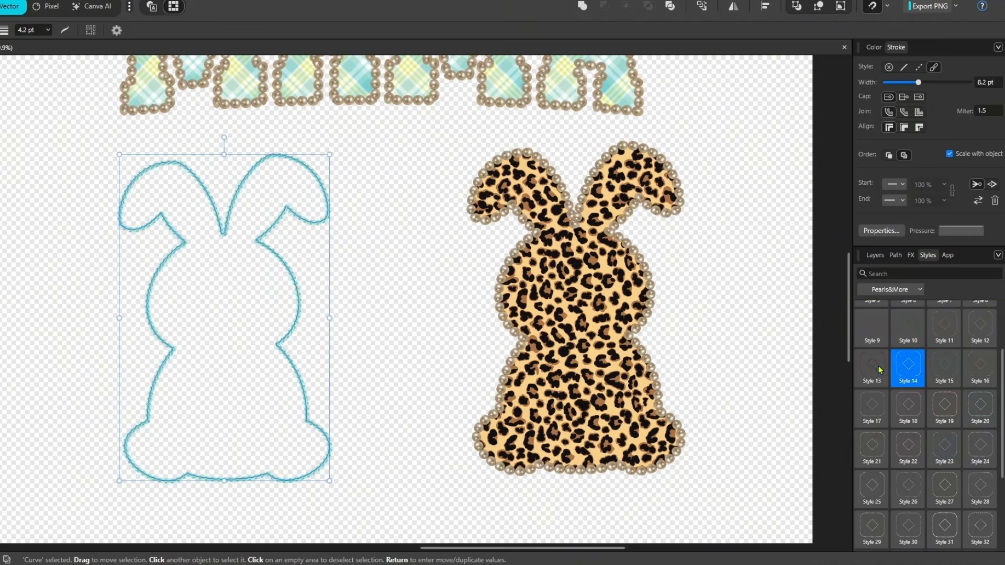
left_click(872, 365)
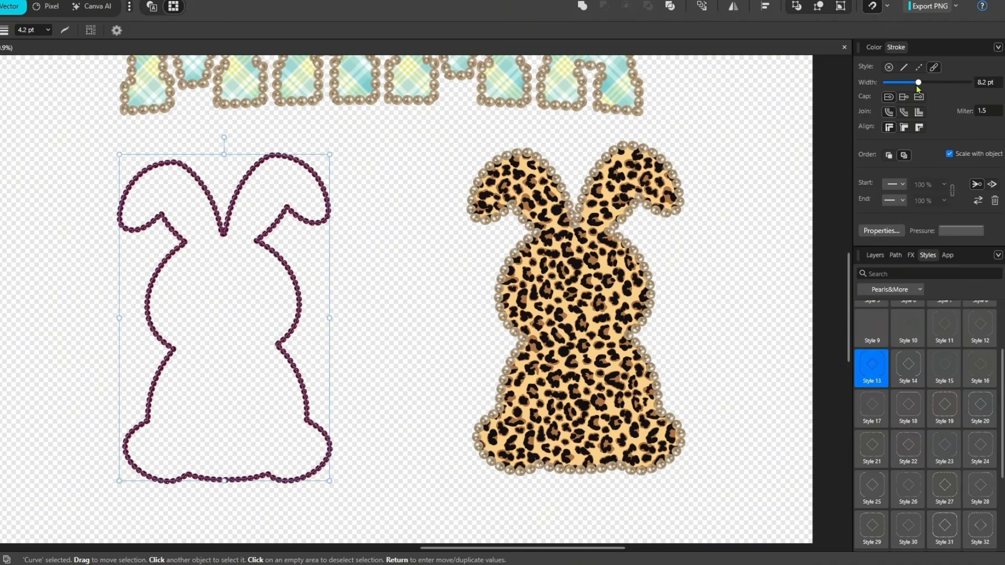
left_click_drag(916, 86, 924, 86)
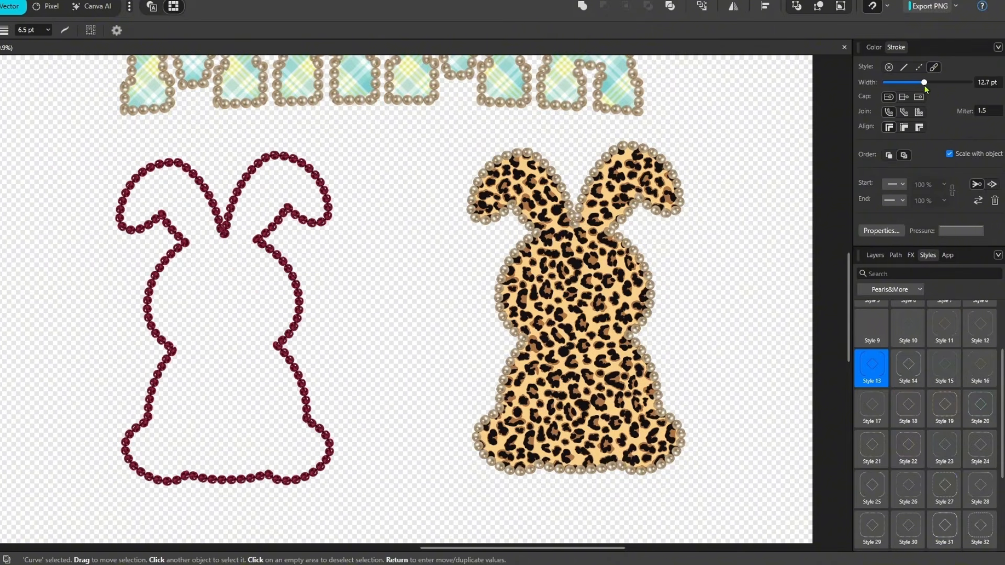
left_click(370, 235)
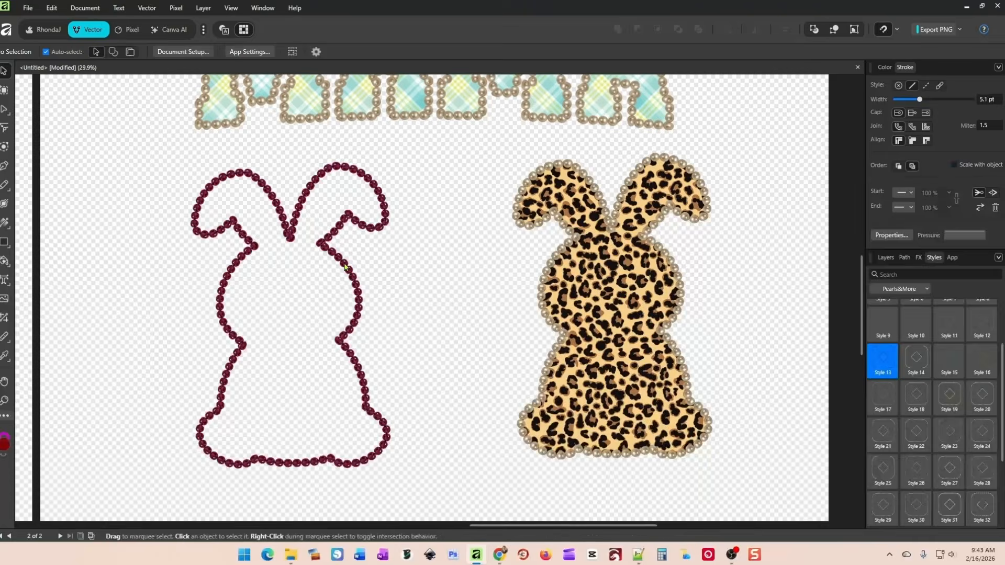
Move the burgundy bunny outline left and place the leopard bunny close beside it.
left_click(338, 272)
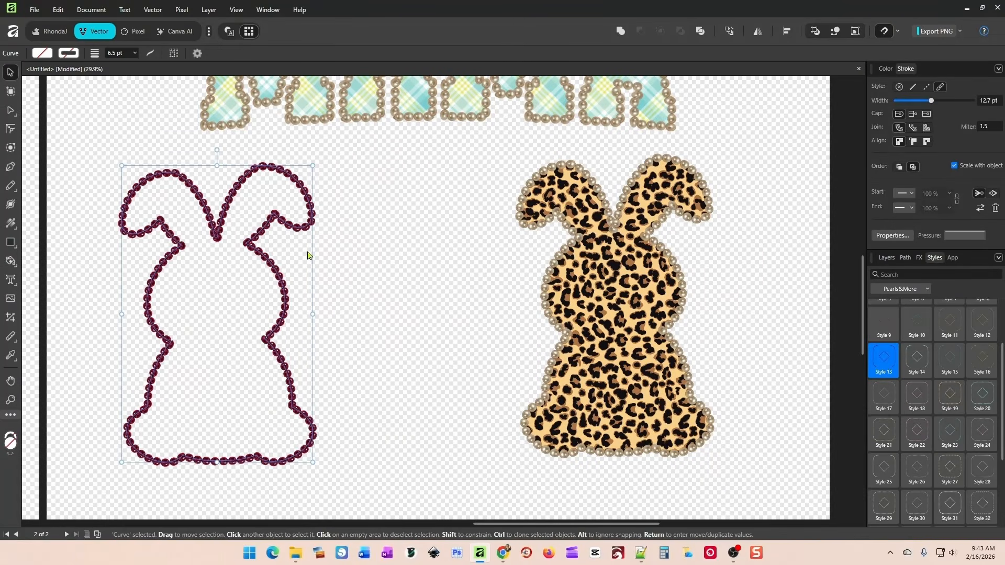
left_click(307, 254)
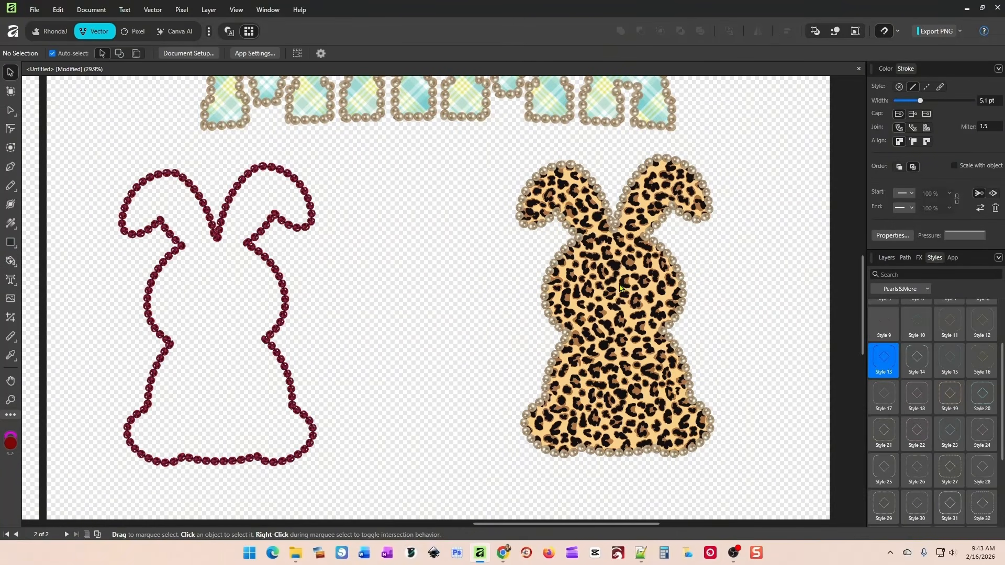
left_click_drag(620, 287, 448, 291)
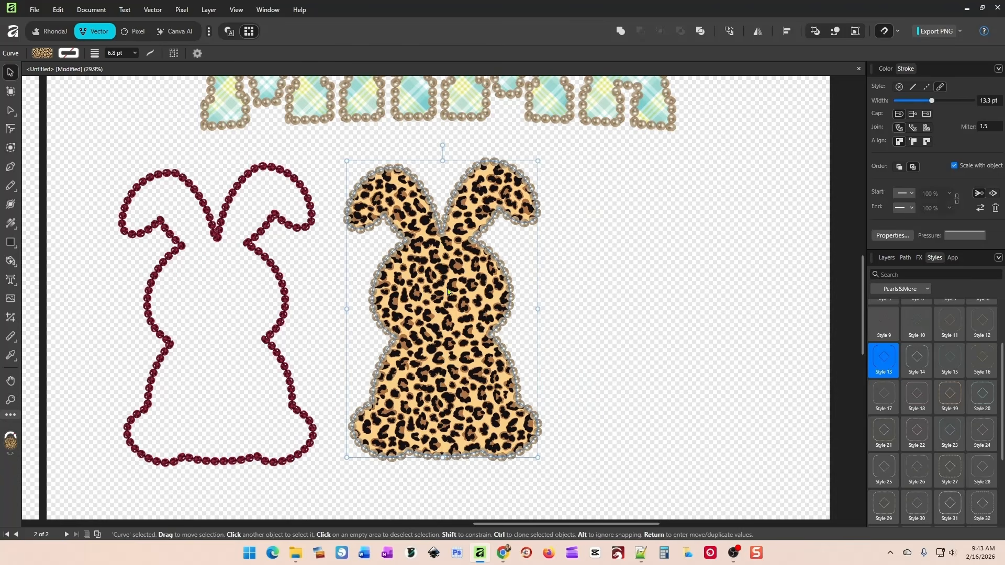
left_click(590, 314)
Shift the burgundy bunny slightly down and left, and move the leopard bunny farther right, aligned level with it below the plaid MAMA.
scroll(635, 293, "down", 3)
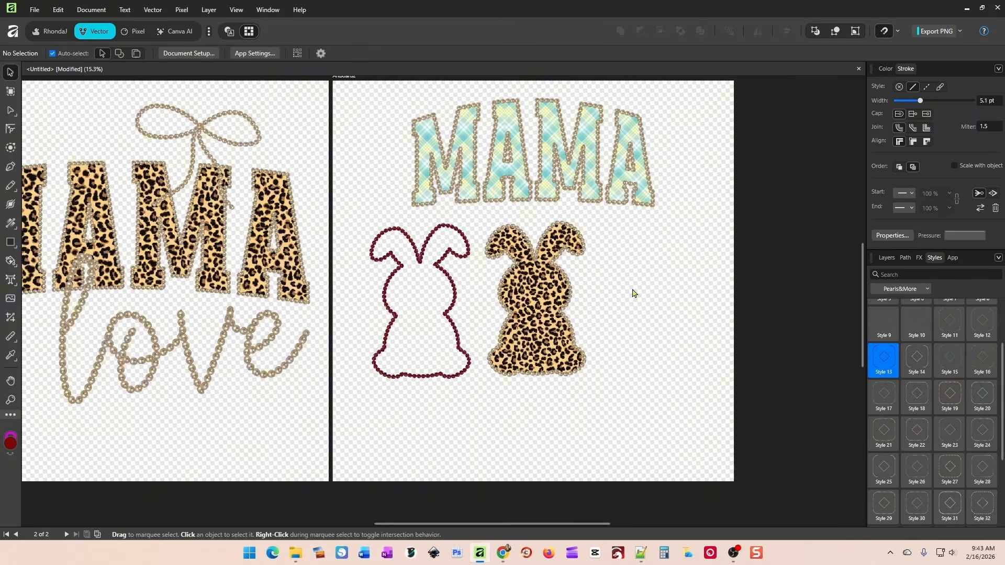
left_click_drag(460, 406, 563, 429)
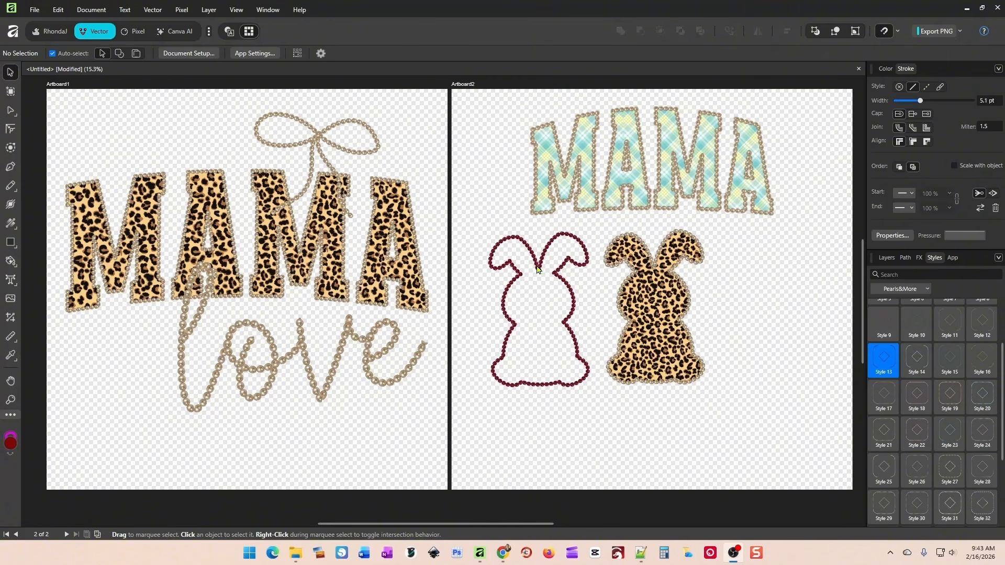
mouse_move(537, 269)
left_mouse_down()
mouse_move(535, 253)
mouse_move(532, 278)
left_mouse_up()
left_click_drag(687, 314, 734, 317)
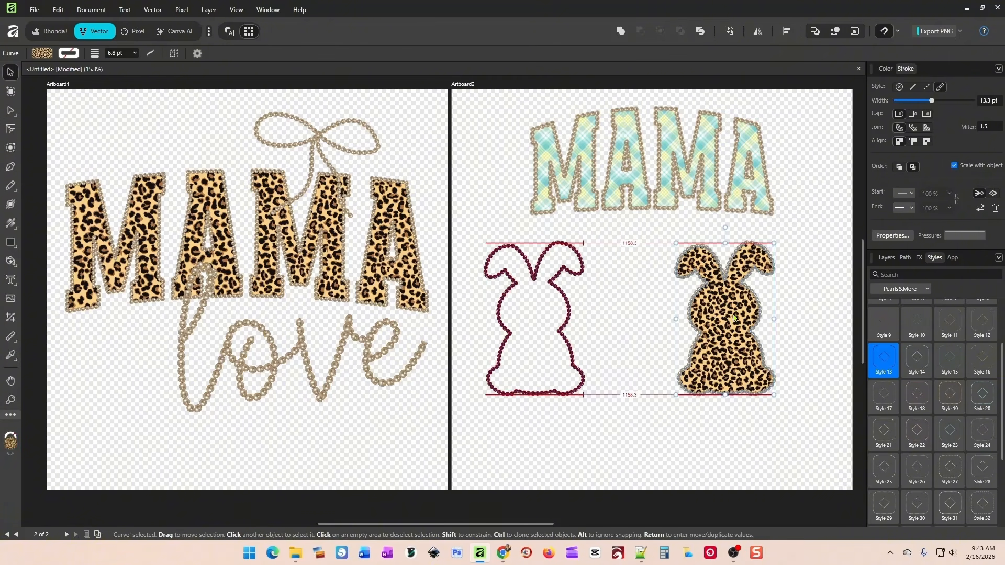
Enlarge the plaid MAMA and center it horizontally on Artboard2, with the burgundy and leopard bunnies moved down and closer together beneath it.
left_click_drag(523, 316, 570, 316)
left_click(605, 178)
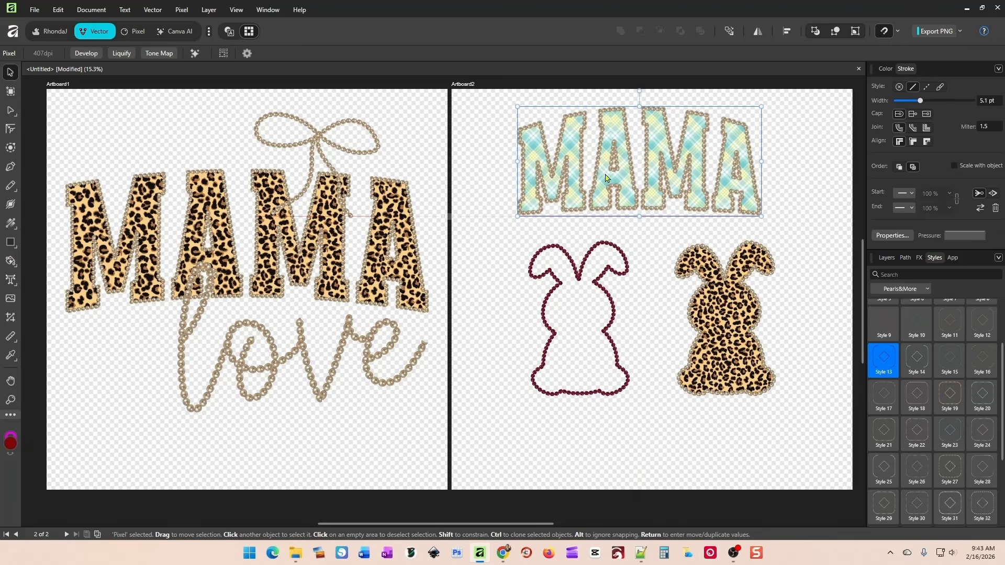
left_click_drag(606, 178, 618, 178)
left_click_drag(527, 216, 483, 237)
left_click_drag(622, 203, 637, 204)
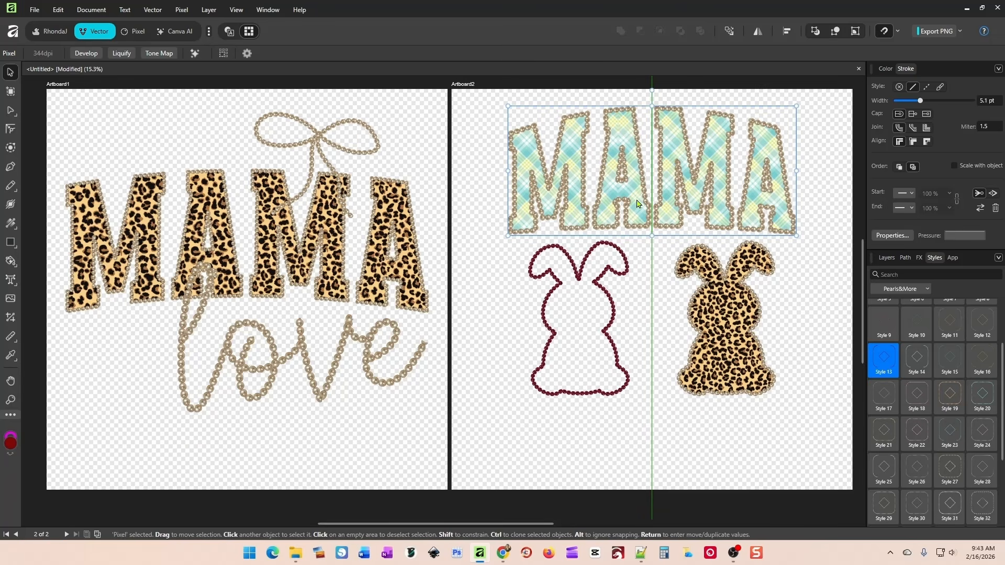
left_click_drag(707, 299, 705, 310)
left_click_drag(601, 310, 610, 329)
Rearrange Artboard1 with the leopard MAMA near the top, the pearl bow just below it, and the love script beneath the bow.
left_click_drag(378, 364, 333, 424)
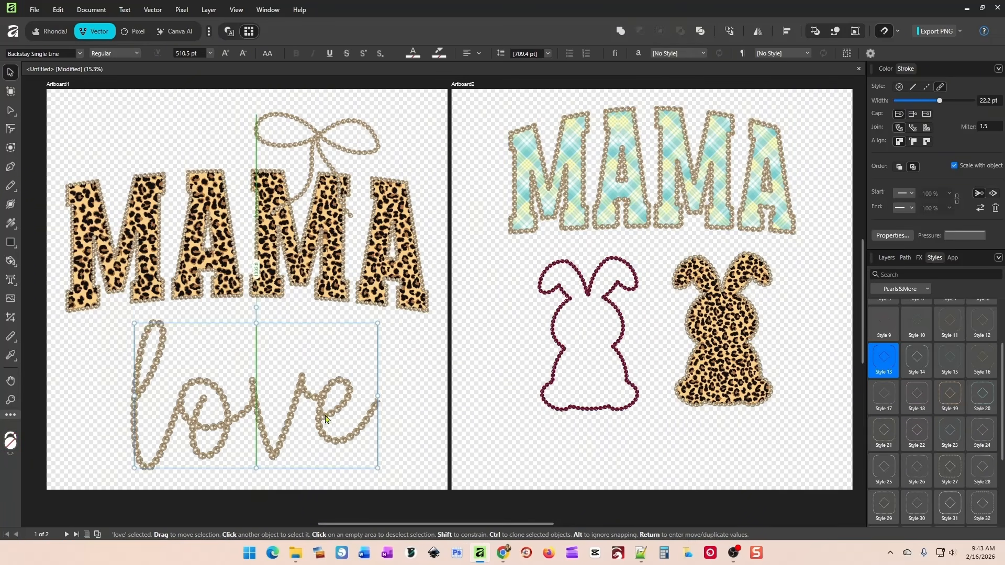
left_click_drag(312, 254, 313, 231)
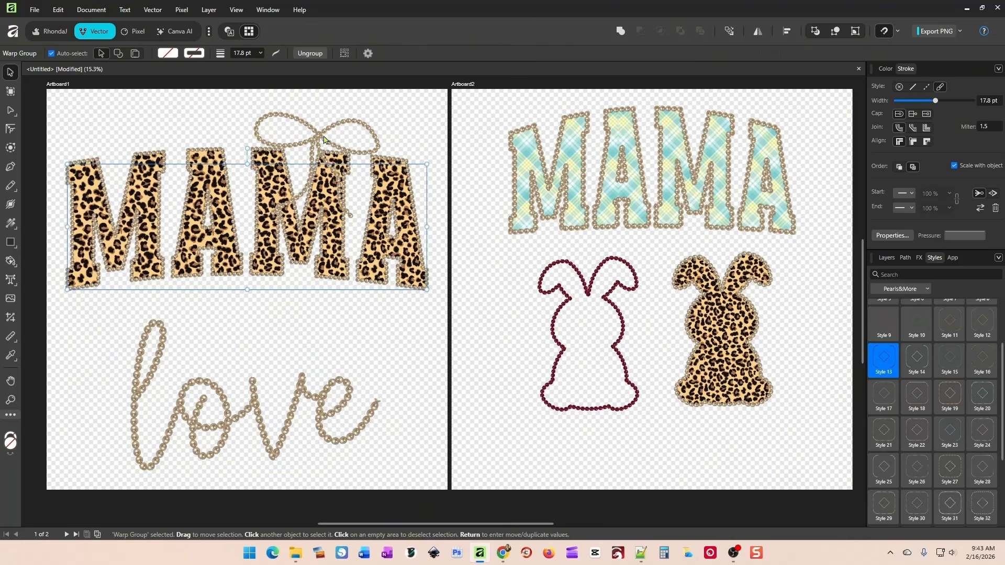
left_click_drag(321, 137, 263, 325)
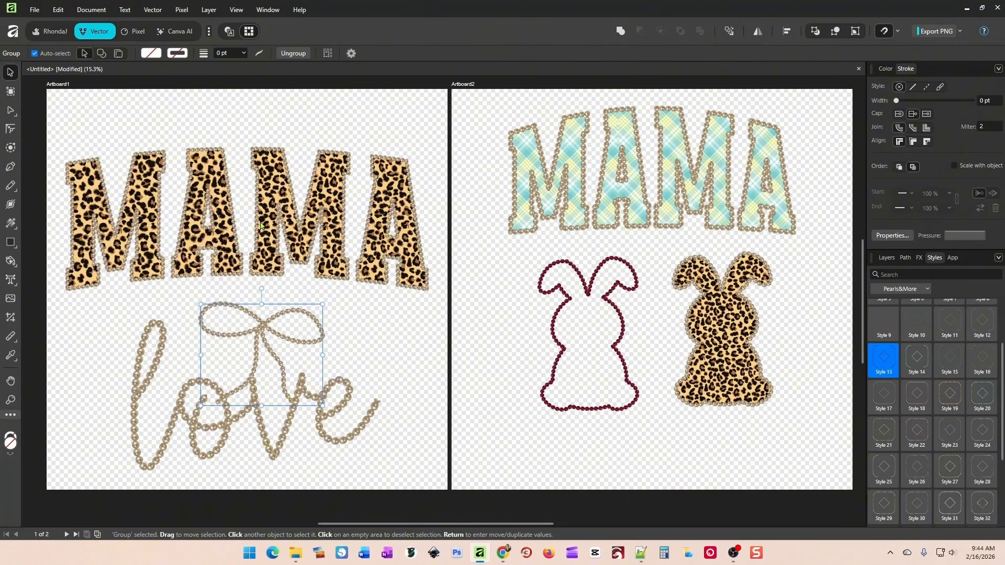
left_click_drag(262, 226, 265, 186)
left_click_drag(261, 331, 274, 278)
Move both bunnies left and slightly up on Artboard2, and shift the plaid MAMA slightly upward.
left_click_drag(560, 314, 509, 301)
left_click_drag(700, 324, 642, 309)
left_click(634, 157)
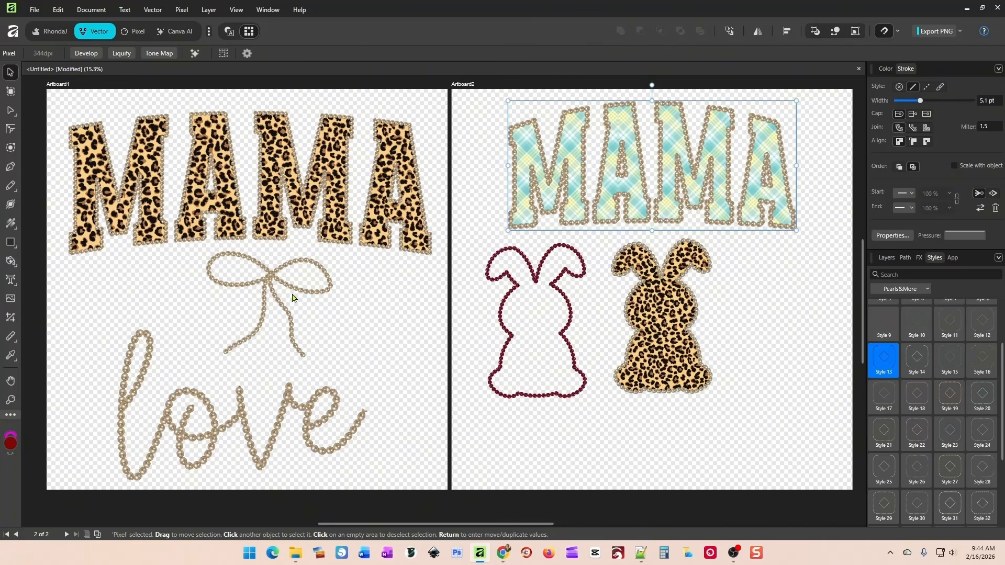
Shift the love script slightly up, and move the leopard MAMA a little higher above the bow.
left_click(249, 419)
left_click_drag(250, 419, 302, 407)
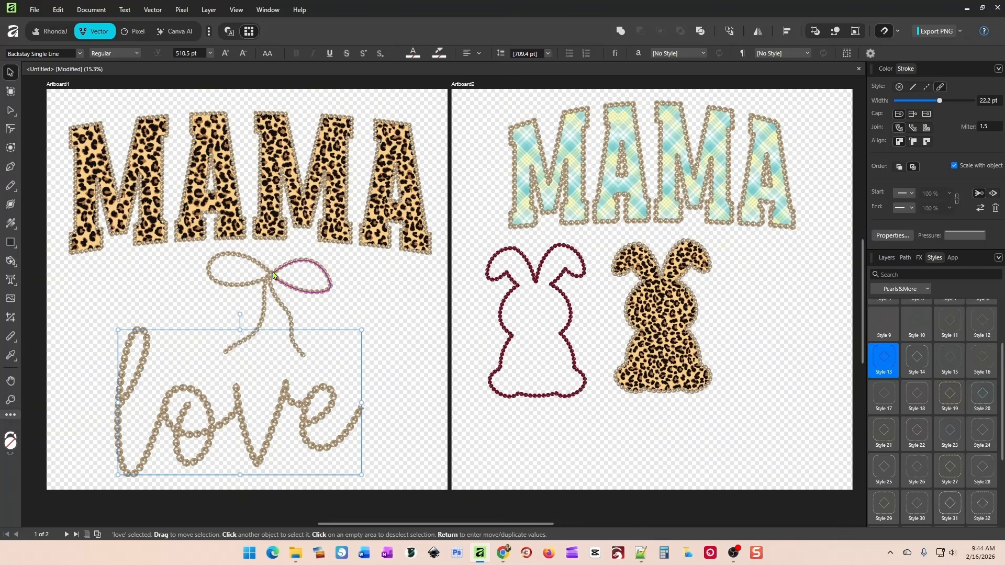
left_click(271, 180)
left_click_drag(271, 179, 272, 169)
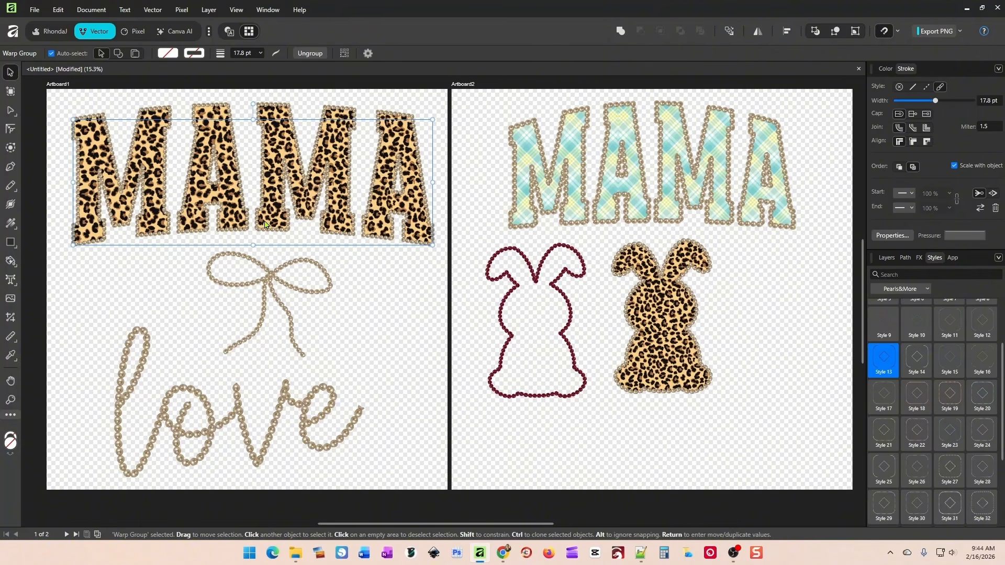